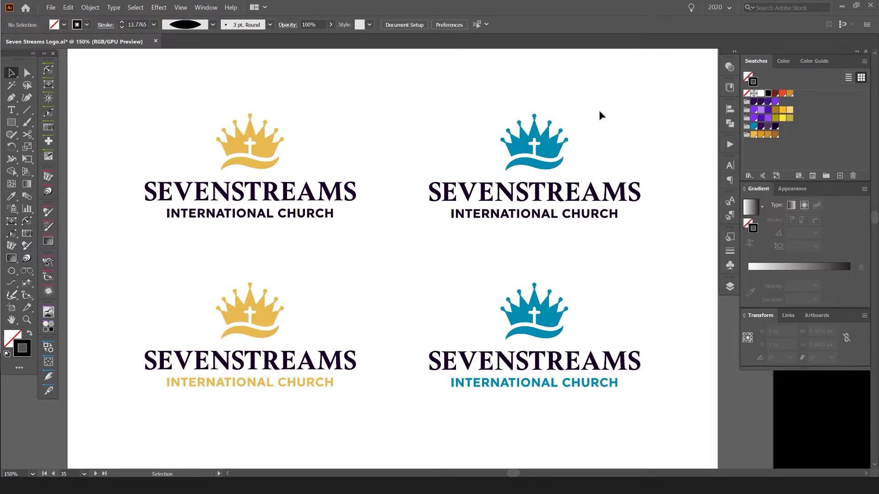
# Step: Look over the presentation artboards, starting with the orange Logo Refresh title slide
pyautogui.scroll(-4, 598, 117)
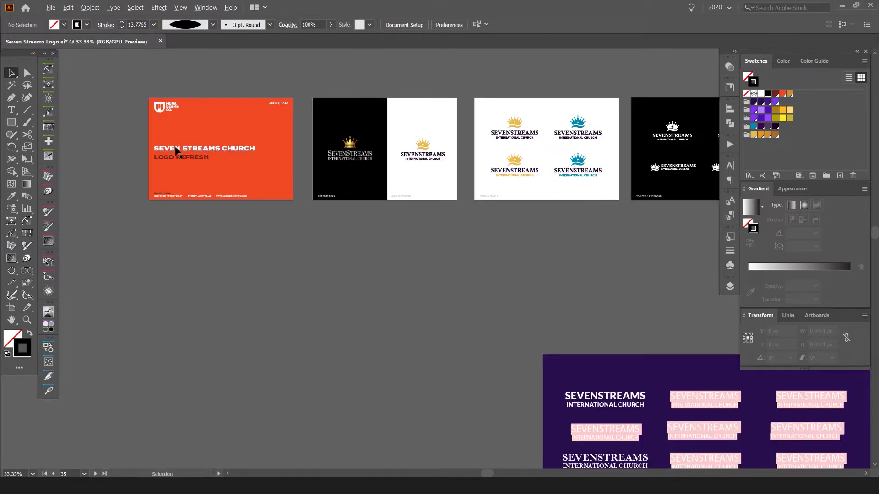
pyautogui.scroll(-1, 141, 125)
pyautogui.moveTo(601, 238); pyautogui.dragTo(707, 351)
pyautogui.scroll(3, 244, 223)
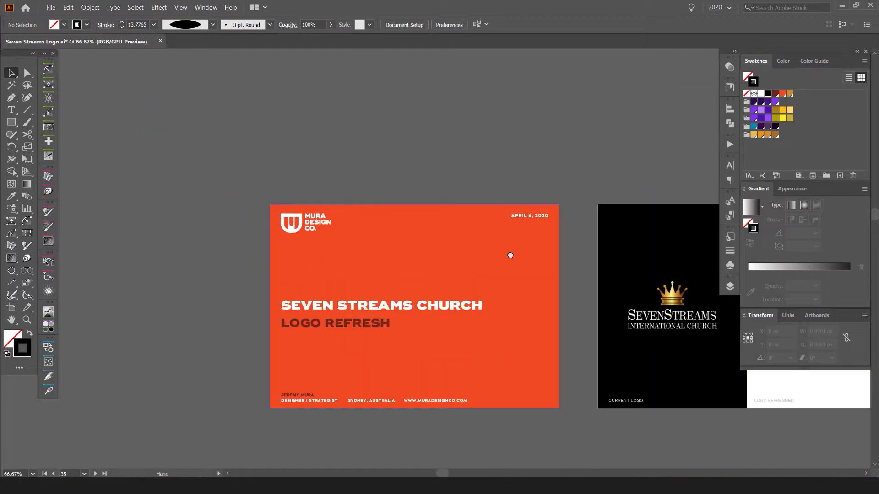
pyautogui.moveTo(561, 265); pyautogui.dragTo(360, 186)
# Step: Examine the current logo on the black half of the comparison artboard, including its crown, name lettering and tagline
pyautogui.moveTo(589, 179)
pyautogui.mouseDown()
pyautogui.moveTo(475, 168)
pyautogui.moveTo(580, 178)
pyautogui.mouseUp()
pyautogui.scroll(1, 367, 179)
pyautogui.scroll(2, 349, 167)
pyautogui.hscroll(-1, 547, 139)
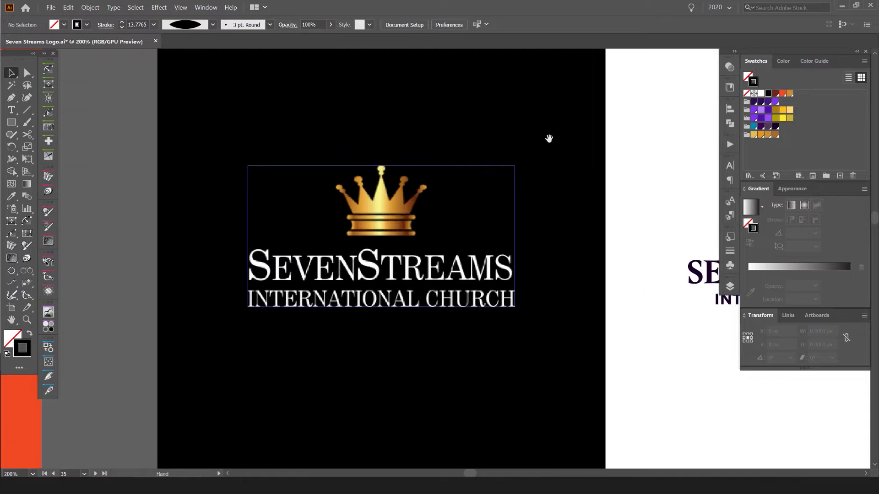
pyautogui.click(479, 169)
pyautogui.click(588, 157)
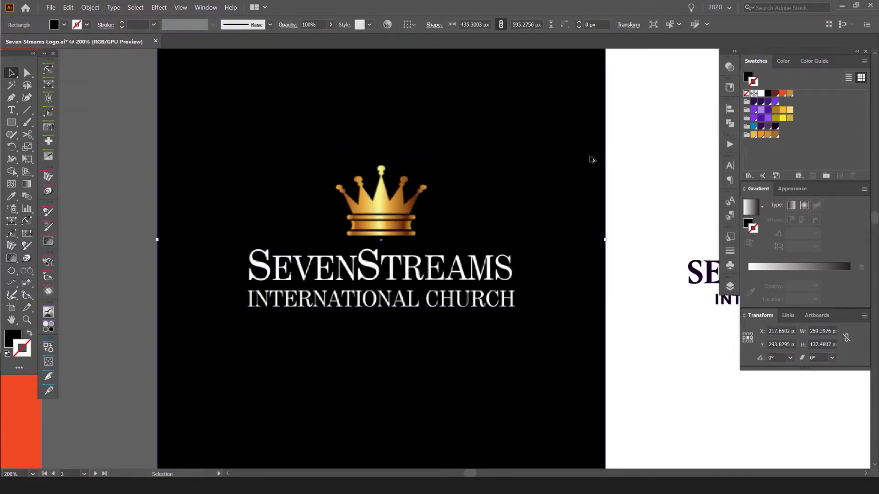
pyautogui.scroll(-1, 516, 159)
pyautogui.hotkey('ctrl', 'shift', 'a')
pyautogui.moveTo(602, 163); pyautogui.dragTo(602, 145)
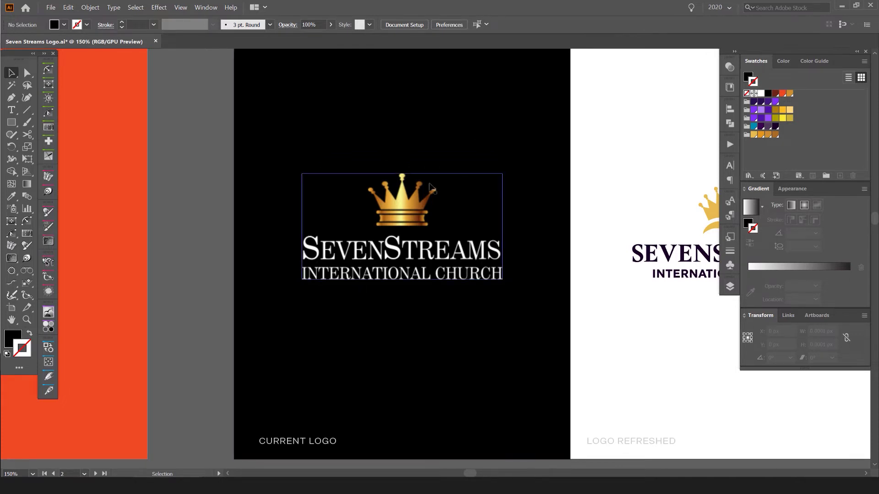
pyautogui.scroll(1, 418, 196)
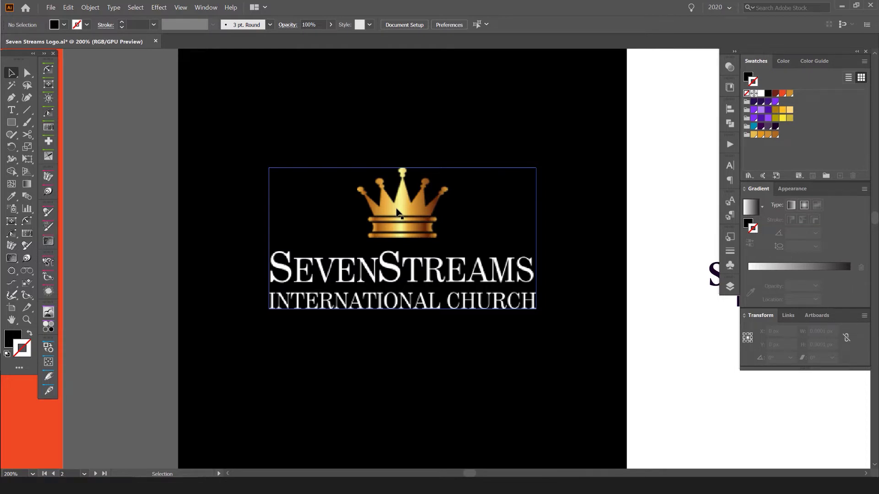
pyautogui.scroll(-1, 418, 192)
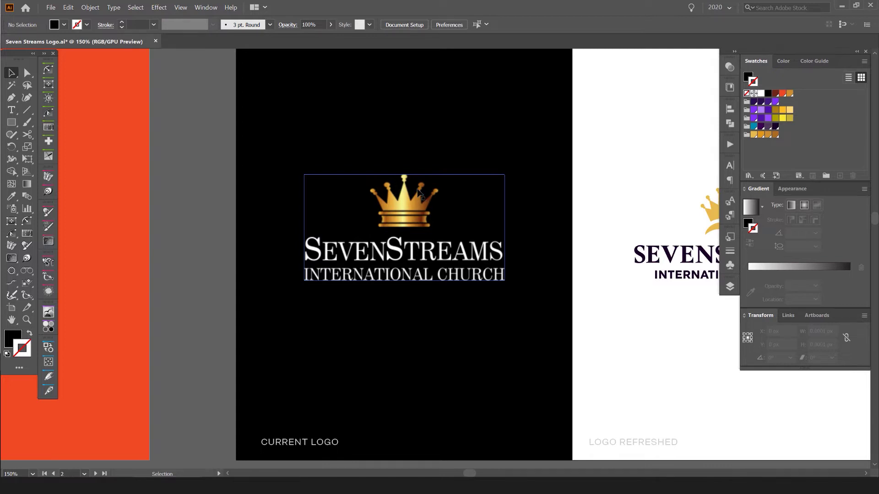
pyautogui.scroll(-1, 393, 210)
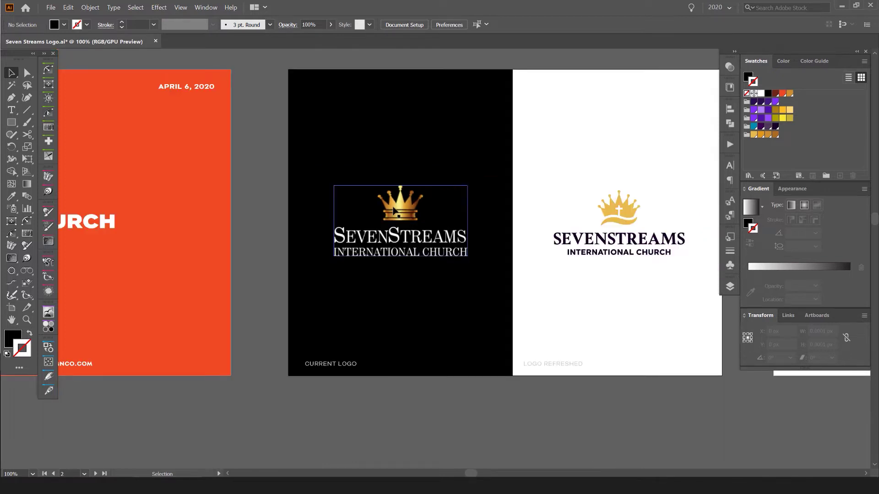
pyautogui.scroll(1, 393, 210)
pyautogui.scroll(-2, 411, 215)
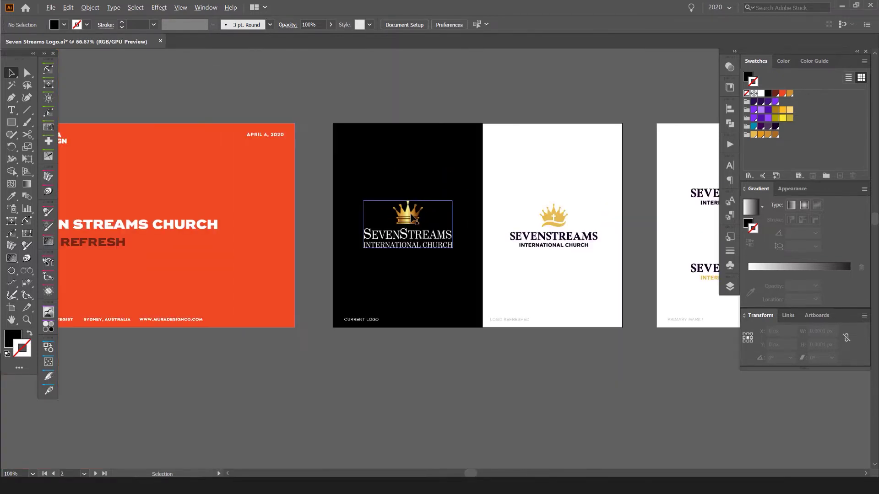
pyautogui.scroll(1, 435, 260)
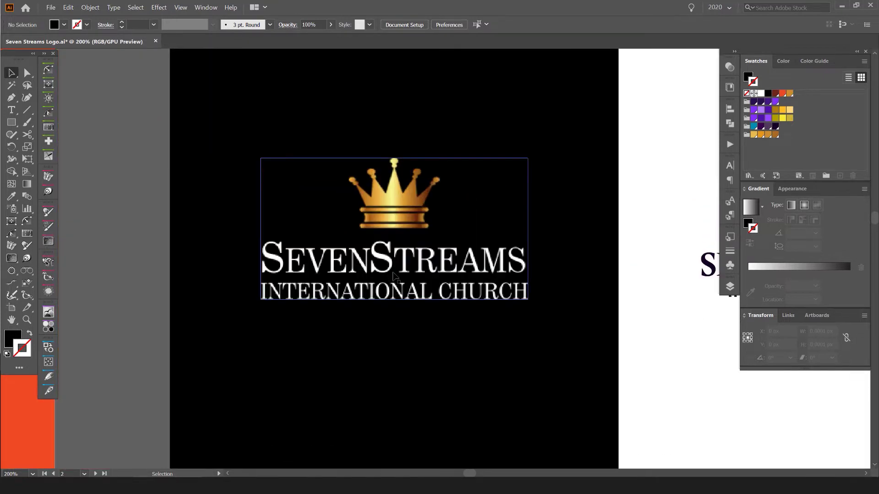
pyautogui.scroll(1, 380, 260)
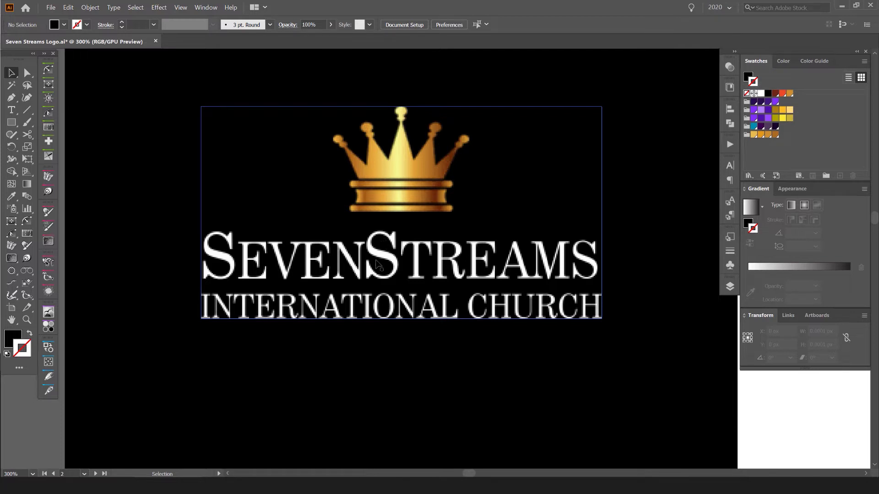
pyautogui.scroll(-1, 301, 300)
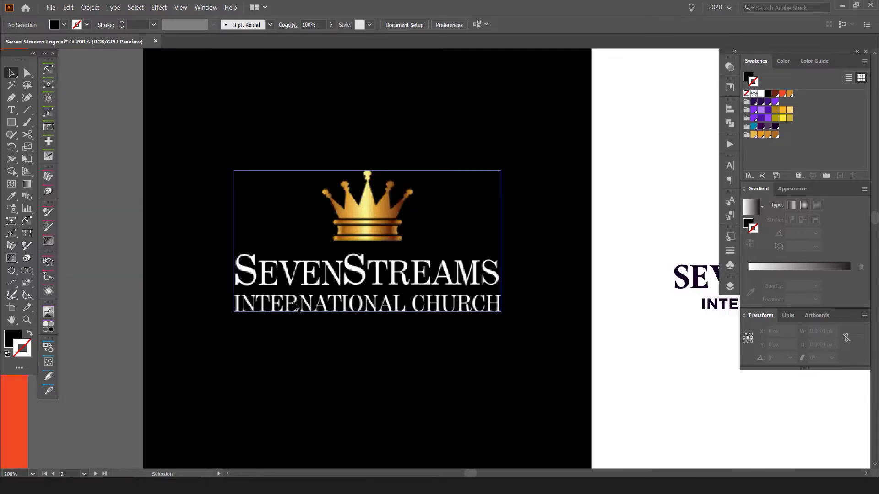
pyautogui.scroll(-2, 473, 279)
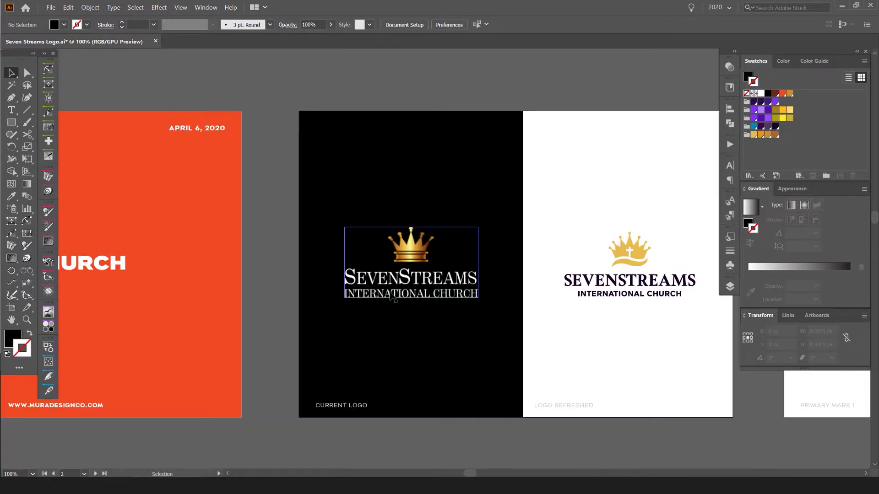
# Step: Examine the refreshed logo beside the current one, focusing on its crown, cross and wave shapes
pyautogui.press('space')
pyautogui.moveTo(548, 225); pyautogui.dragTo(473, 237)
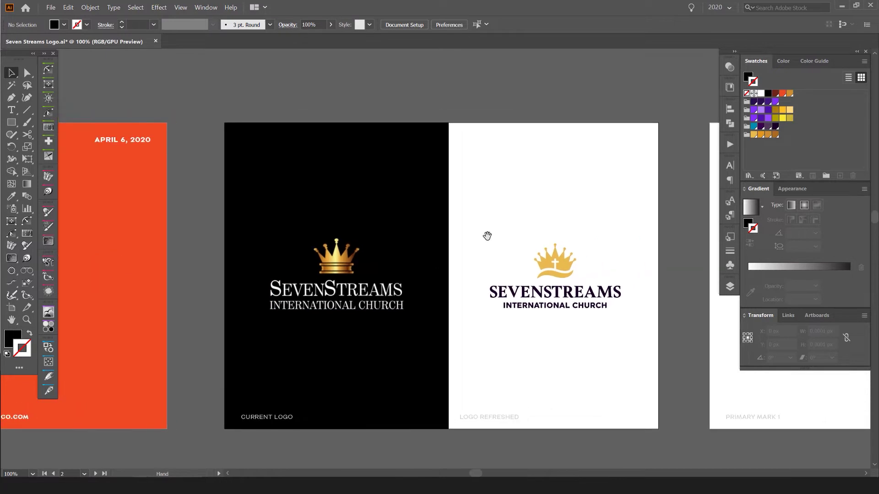
pyautogui.moveTo(499, 204); pyautogui.dragTo(467, 177)
pyautogui.moveTo(331, 213); pyautogui.dragTo(418, 178)
pyautogui.scroll(1, 389, 194)
pyautogui.press('space')
pyautogui.moveTo(532, 171); pyautogui.dragTo(523, 147)
pyautogui.scroll(1, 477, 176)
pyautogui.press('space')
pyautogui.scroll(1, 506, 155)
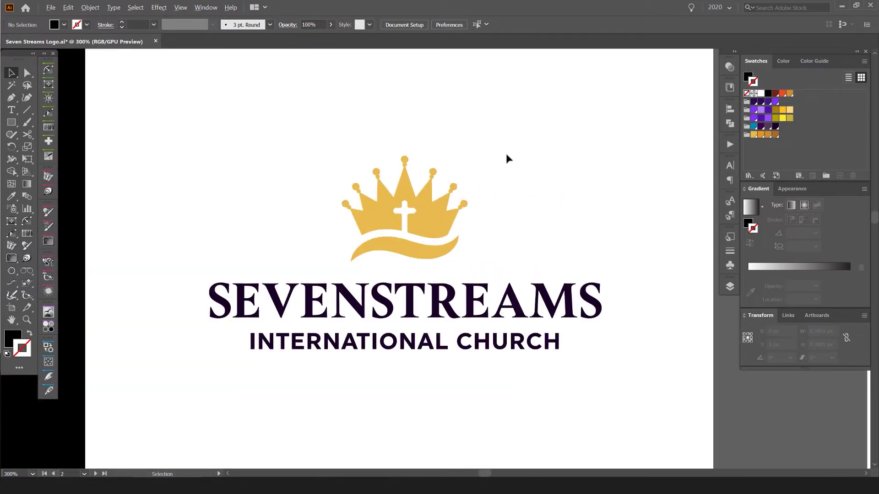
pyautogui.scroll(-1, 507, 159)
pyautogui.scroll(2, 422, 186)
pyautogui.hscroll(1, 485, 210)
pyautogui.scroll(2, 432, 212)
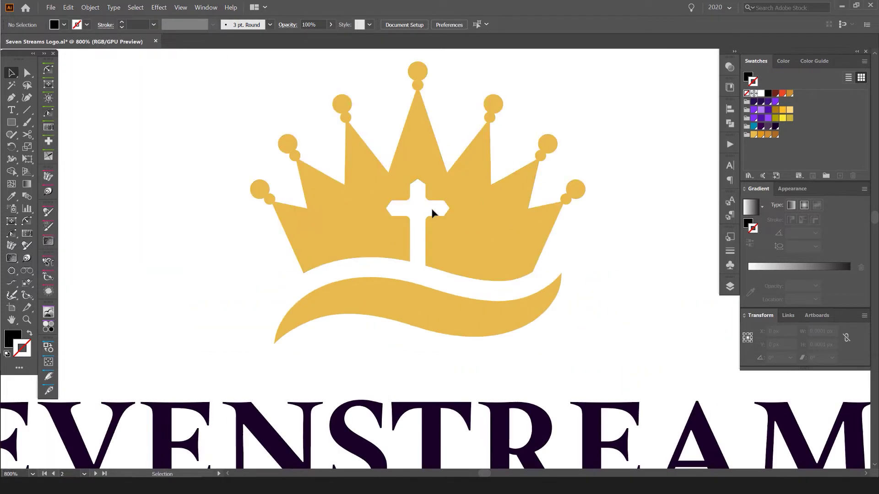
# Step: Examine the refreshed logo's SEVENSTREAMS wordmark and INTERNATIONAL CHURCH tagline
pyautogui.scroll(-2, 532, 199)
pyautogui.moveTo(619, 147); pyautogui.dragTo(543, 122)
pyautogui.moveTo(559, 225); pyautogui.dragTo(541, 183)
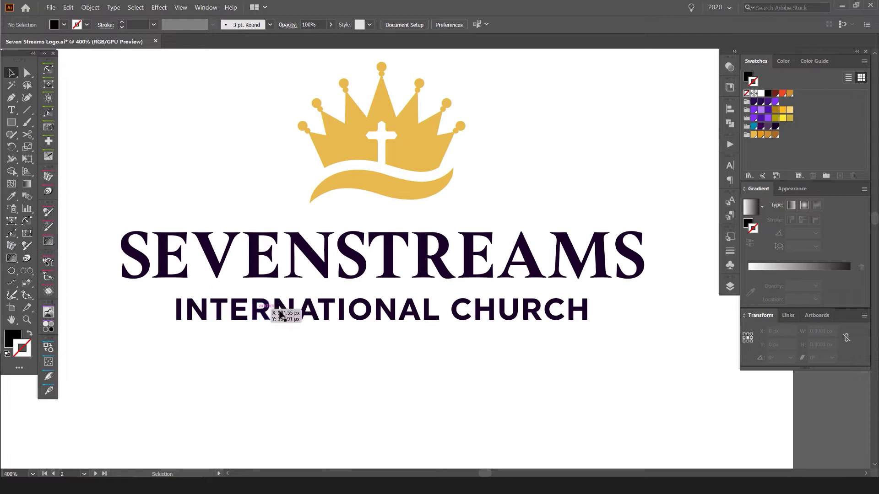
pyautogui.scroll(-1, 438, 330)
pyautogui.hscroll(-1, 437, 329)
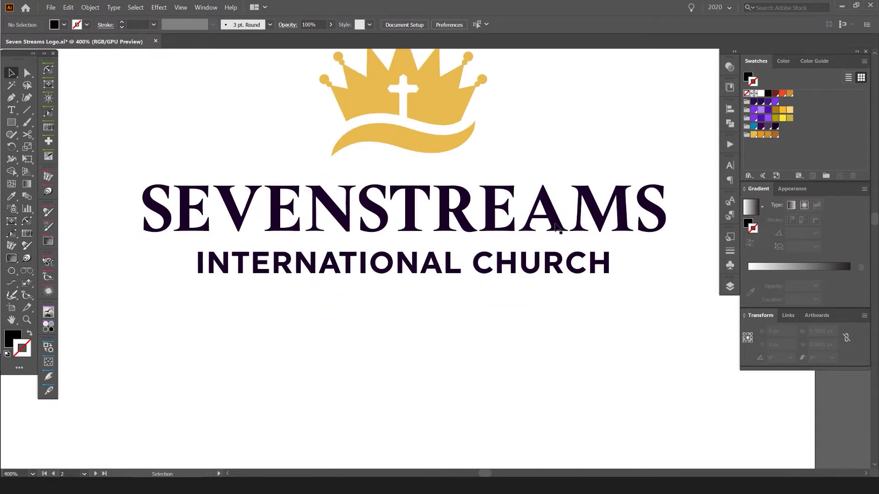
pyautogui.moveTo(262, 191); pyautogui.dragTo(369, 199)
pyautogui.hotkey('ctrl', '-')
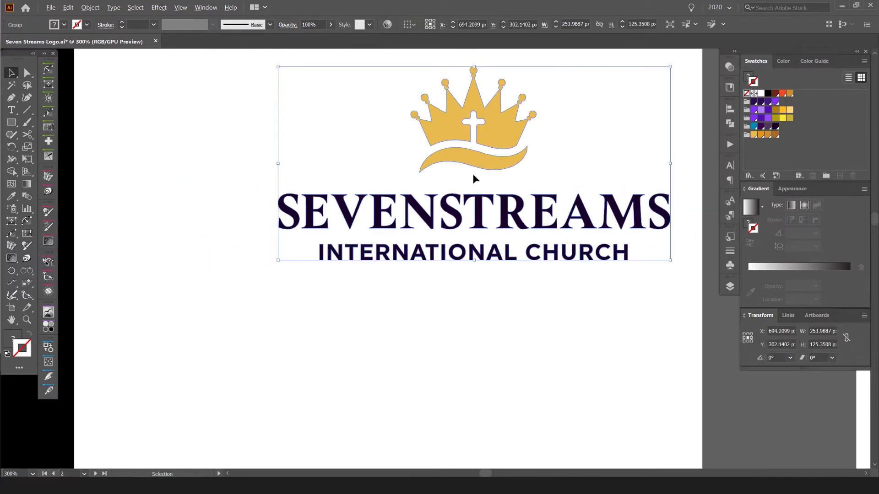
pyautogui.hotkey('ctrl', '-')
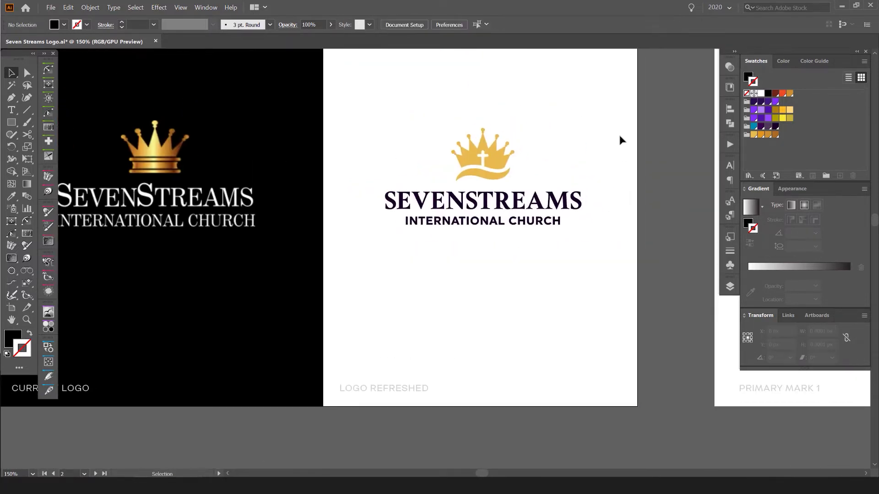
# Step: Hide all tools and panels, and compare the current logo with the refreshed one
pyautogui.press('Tab')
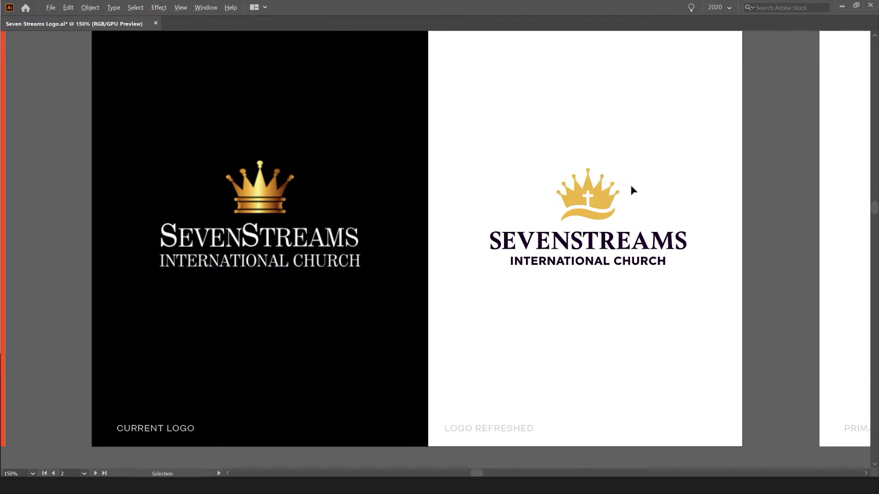
pyautogui.scroll(2, 630, 185)
pyautogui.click(542, 214)
pyautogui.scroll(-2, 577, 206)
pyautogui.moveTo(557, 179); pyautogui.dragTo(558, 199)
pyautogui.click(576, 190)
pyautogui.scroll(3, 576, 208)
pyautogui.scroll(-2, 543, 211)
pyautogui.hotkey('ctrl', 'z')
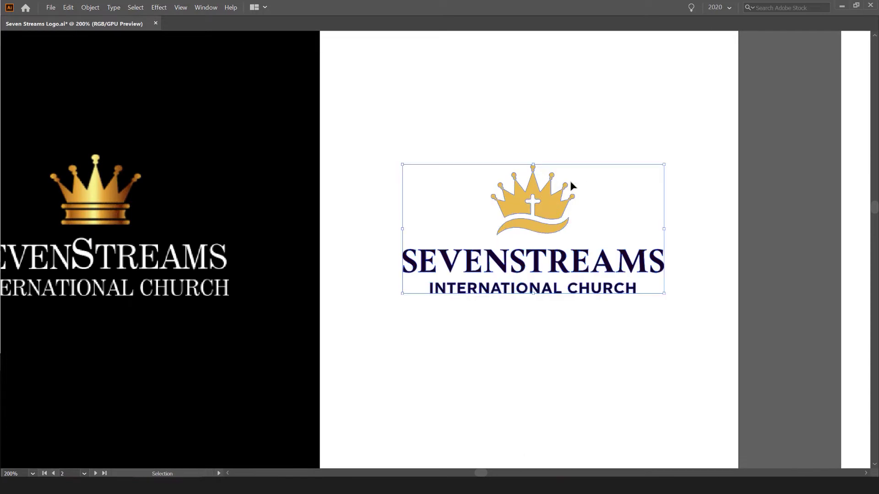
# Step: Deselect the refreshed logo and examine the gold and blue colour versions on the primary mark artboard
pyautogui.scroll(-2, 590, 162)
pyautogui.click(625, 140)
pyautogui.moveTo(648, 142); pyautogui.dragTo(410, 195)
pyautogui.moveTo(764, 149); pyautogui.dragTo(551, 155)
pyautogui.scroll(1, 523, 158)
pyautogui.moveTo(637, 150); pyautogui.dragTo(577, 114)
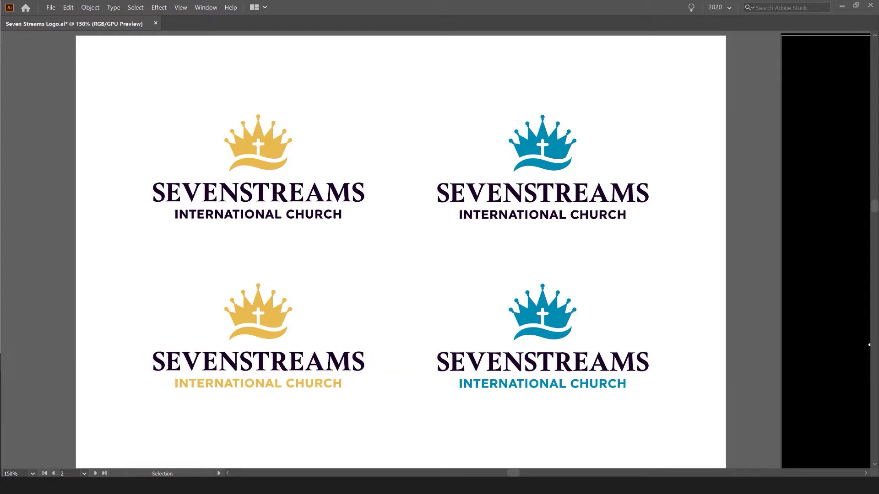
# Step: Switch to the browser, look through the sevenstreams.church home page for the brand's colours and logo use, and open its Give page
pyautogui.moveTo(0, 91); pyautogui.dragTo(480, 121)
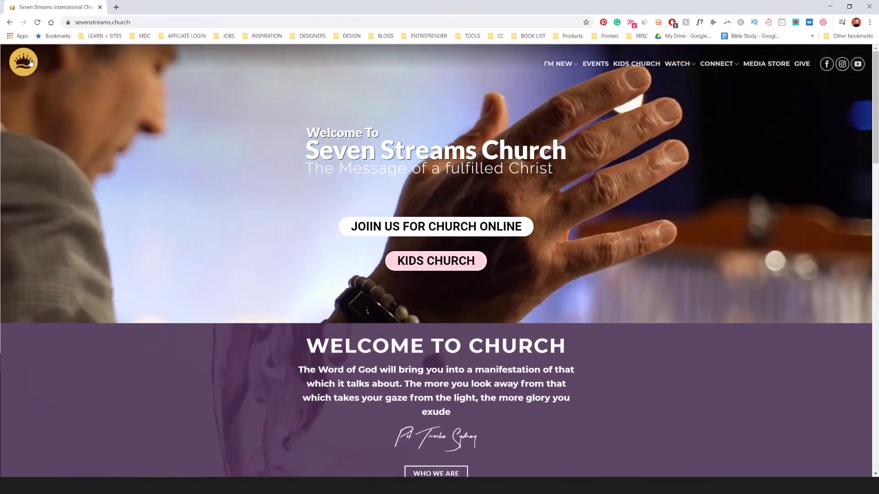
pyautogui.scroll(-19, 529, 82)
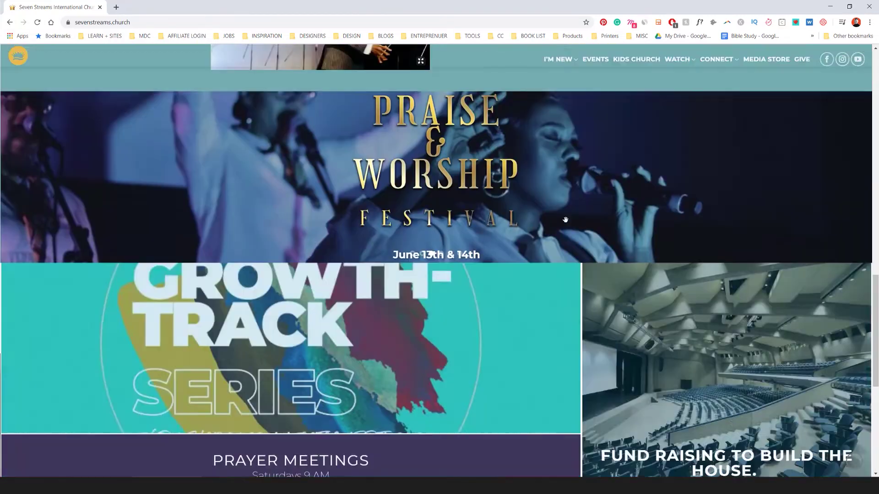
pyautogui.scroll(-7, 565, 219)
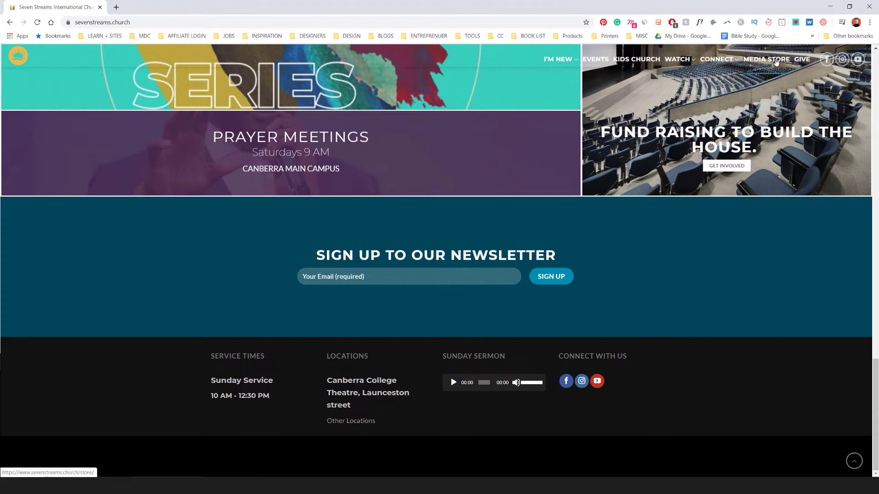
pyautogui.click(802, 60)
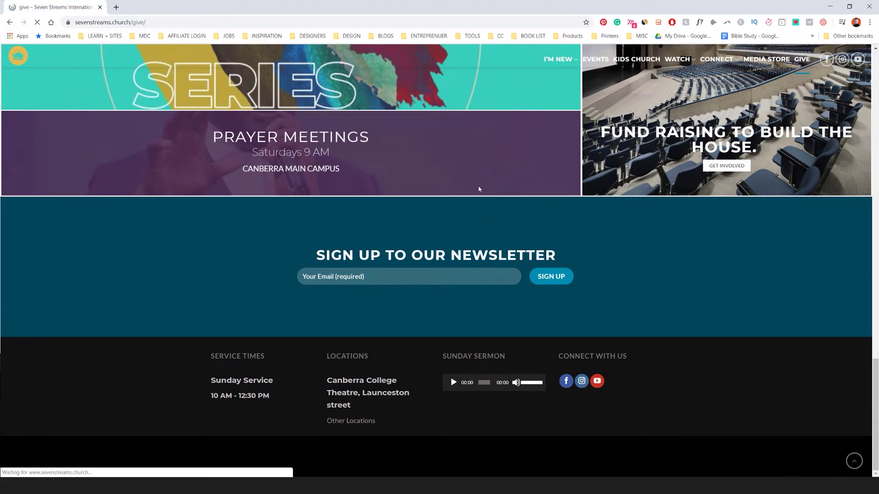
pyautogui.scroll(-5, 480, 189)
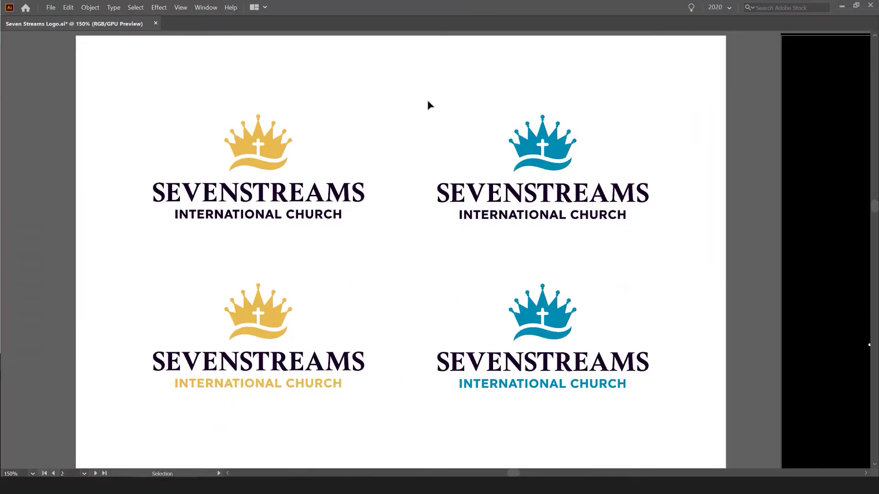
# Step: Return to Illustrator and examine the white stacked and horizontal logos, with and without the cross, on the Variations on Black artboard
pyautogui.scroll(-1, 405, 114)
pyautogui.moveTo(413, 103)
pyautogui.mouseDown()
pyautogui.moveTo(408, 109)
pyautogui.moveTo(424, 102)
pyautogui.mouseUp()
pyautogui.hscroll(6, 542, 120)
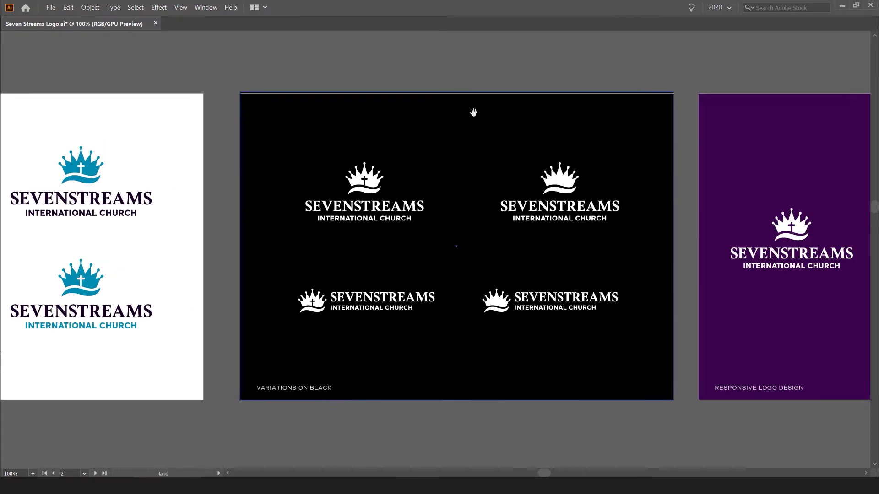
pyautogui.scroll(1, 481, 171)
pyautogui.moveTo(567, 132); pyautogui.dragTo(563, 129)
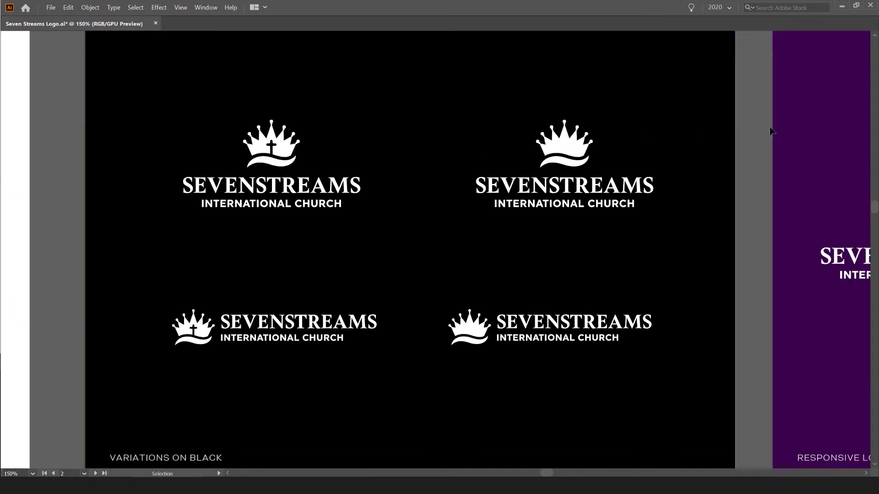
pyautogui.scroll(1, 597, 122)
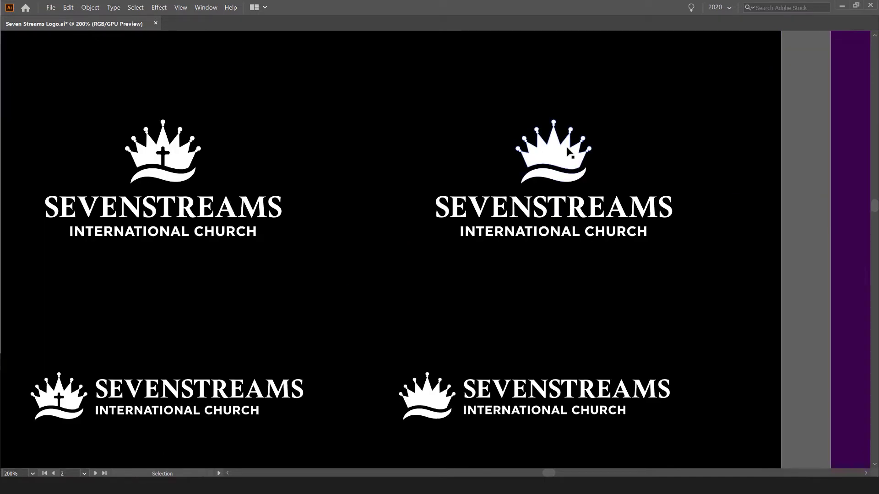
pyautogui.moveTo(626, 156); pyautogui.dragTo(585, 152)
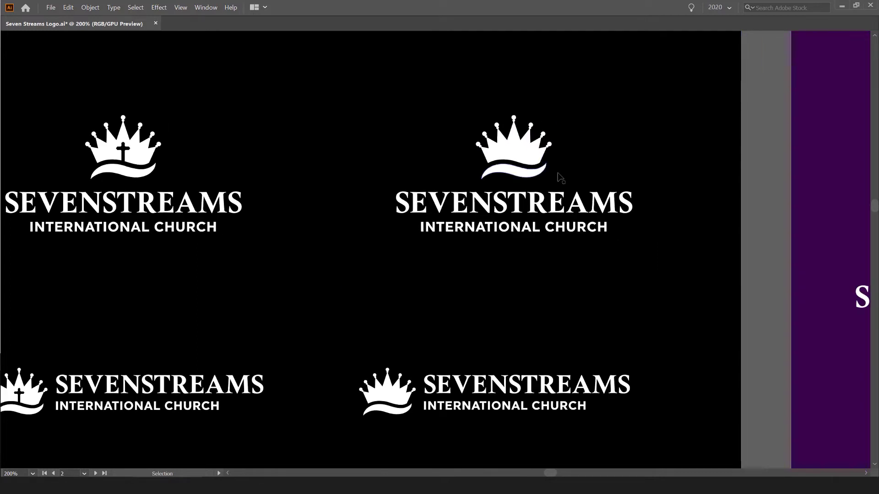
pyautogui.scroll(-1, 527, 173)
pyautogui.moveTo(557, 222); pyautogui.dragTo(539, 213)
pyautogui.hscroll(1, 533, 216)
pyautogui.scroll(1, 394, 348)
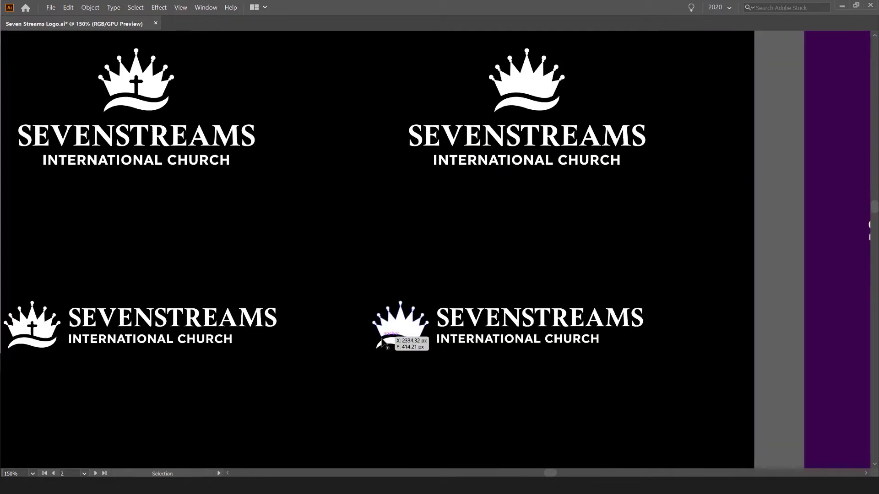
# Step: Examine the progressively simplified logo versions on the purple Responsive Logo Design artboard
pyautogui.hscroll(-2, 598, 284)
pyautogui.scroll(-2, 598, 284)
pyautogui.hscroll(4, 680, 240)
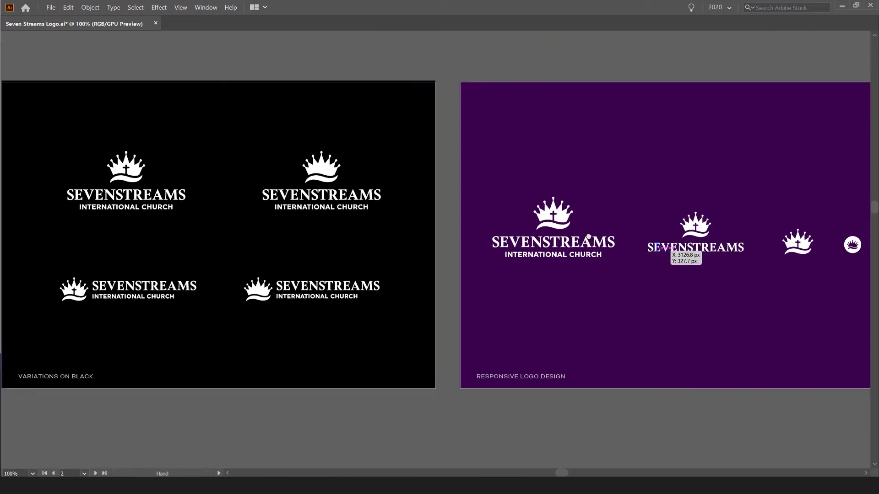
pyautogui.scroll(2, 531, 259)
pyautogui.moveTo(564, 243); pyautogui.dragTo(518, 218)
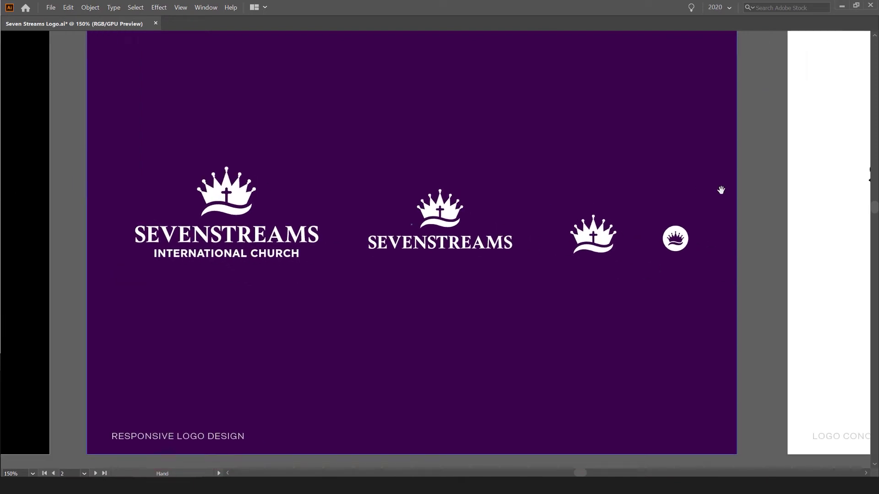
# Step: Inspect each responsive logo up close, from the full stacked version to the lone crown and the small circular crown icon
pyautogui.moveTo(715, 190); pyautogui.dragTo(709, 200)
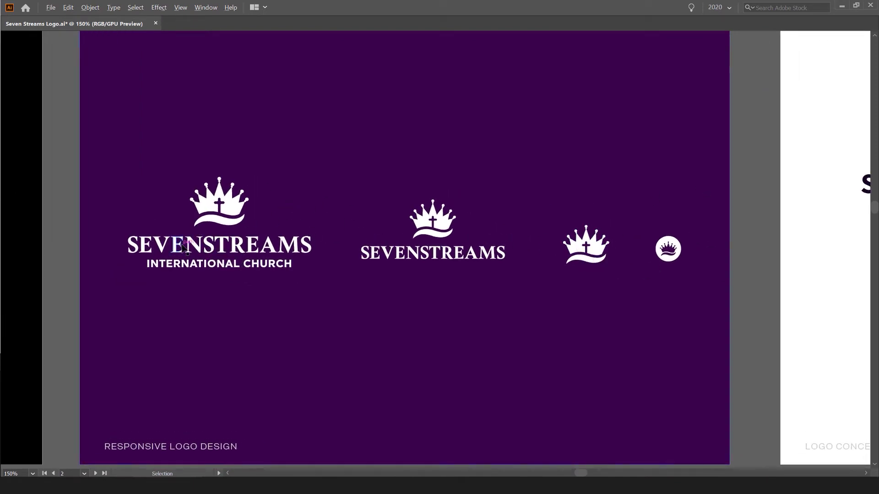
pyautogui.scroll(1, 382, 192)
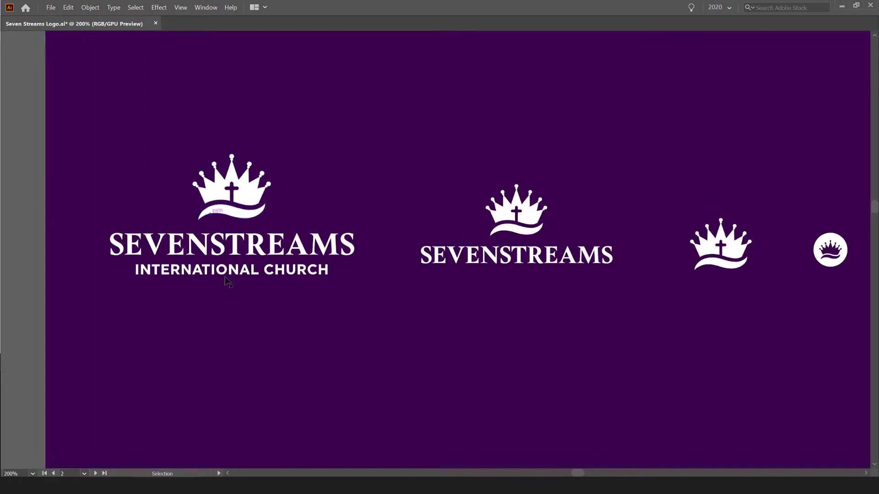
pyautogui.hscroll(3, 354, 209)
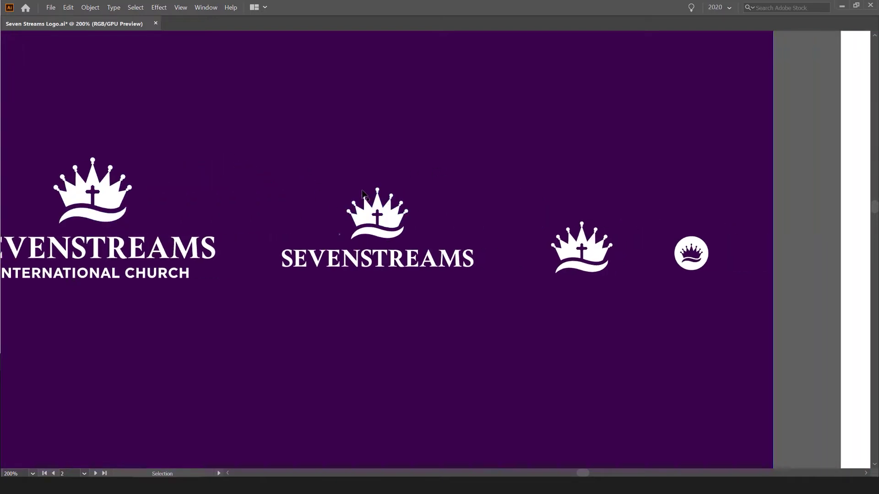
pyautogui.scroll(2, 638, 255)
pyautogui.hscroll(3, 595, 249)
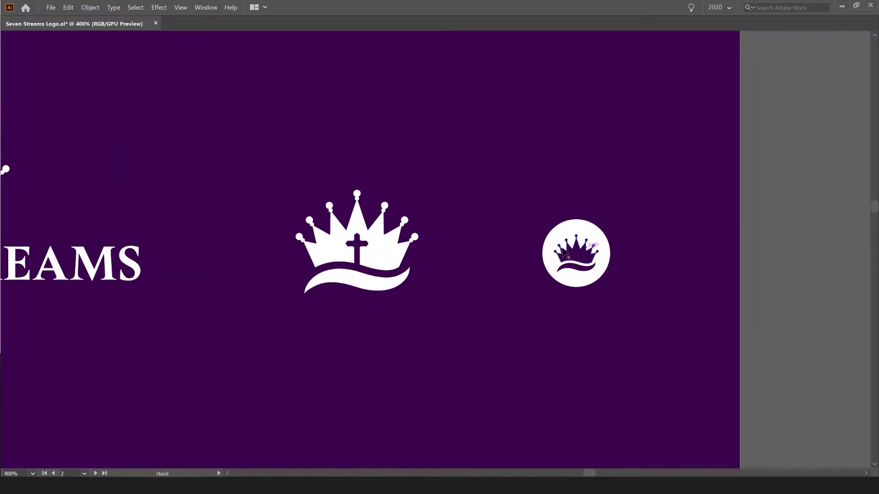
pyautogui.scroll(1, 564, 252)
pyautogui.scroll(-1, 554, 255)
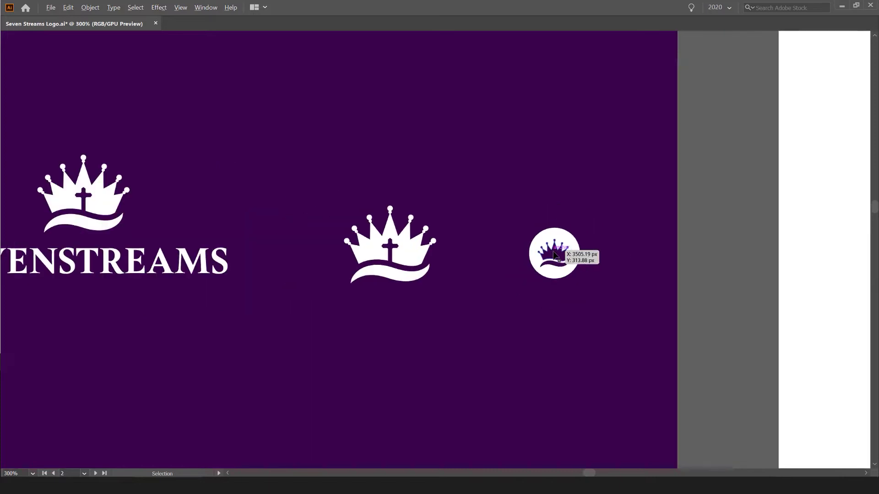
pyautogui.scroll(-1, 556, 254)
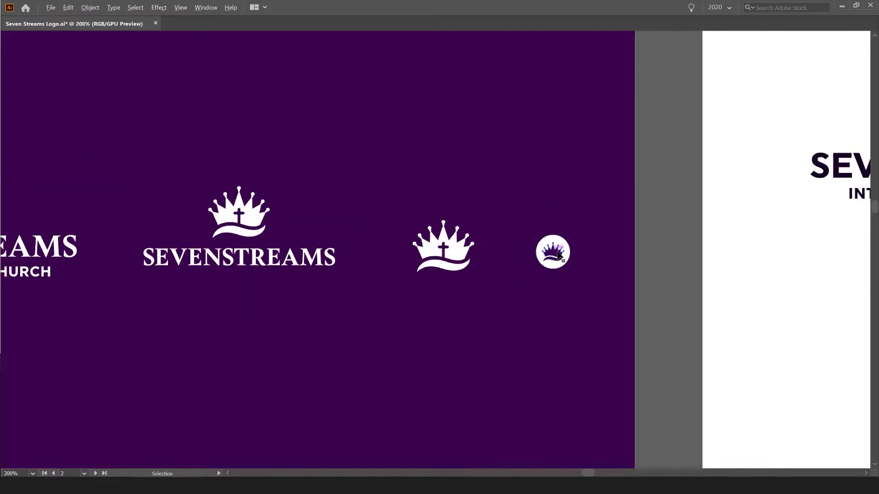
pyautogui.scroll(1, 558, 255)
pyautogui.scroll(-1, 566, 266)
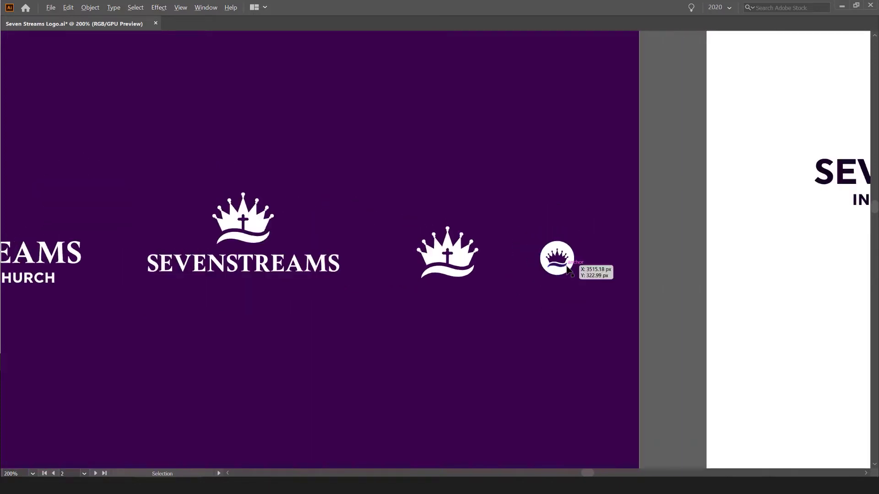
pyautogui.scroll(-2, 568, 263)
# Step: Go to the Logo Concept 2 artboard and examine its sans-serif stacked logos and coloured circular crown icons
pyautogui.moveTo(620, 211); pyautogui.dragTo(426, 200)
pyautogui.moveTo(676, 152); pyautogui.dragTo(419, 158)
pyautogui.scroll(1, 417, 187)
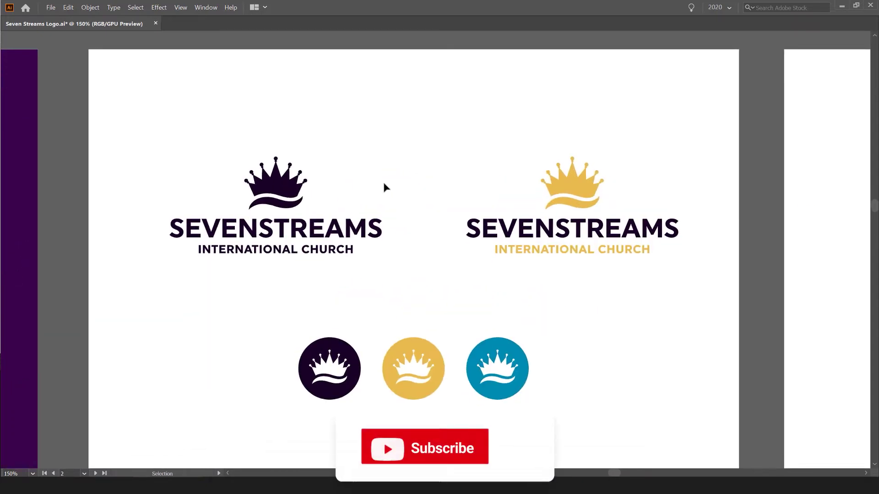
pyautogui.scroll(1, 227, 190)
pyautogui.moveTo(442, 212); pyautogui.dragTo(393, 173)
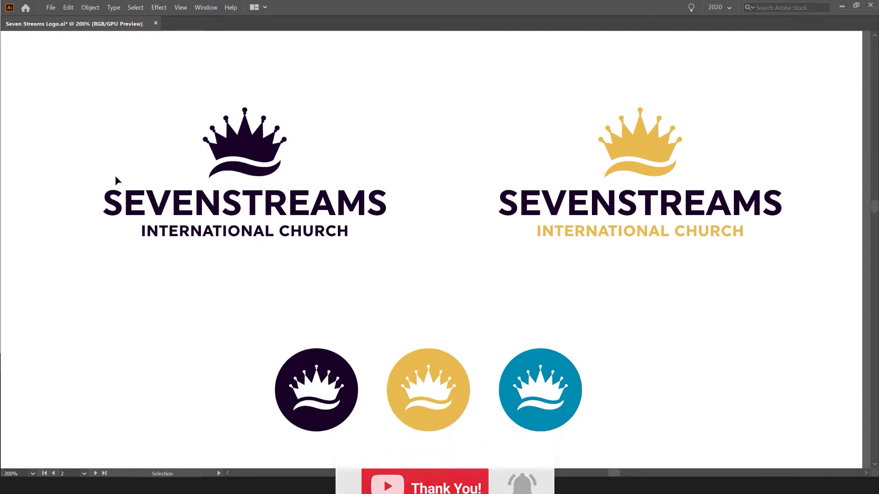
pyautogui.moveTo(127, 164); pyautogui.dragTo(198, 181)
pyautogui.scroll(1, 277, 170)
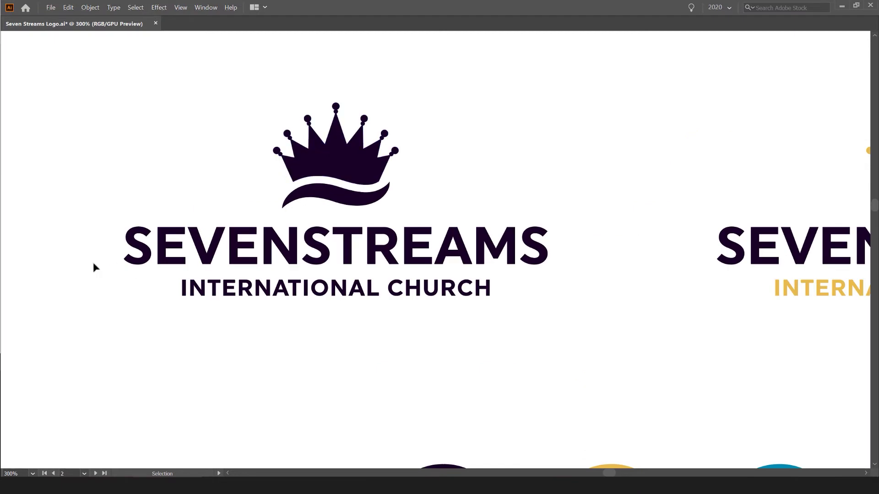
# Step: Select the dark stacked logo on the Logo Concept 2 artboard to inspect its lettering, and deselect everything
pyautogui.moveTo(76, 253); pyautogui.dragTo(531, 248)
pyautogui.click(609, 226)
pyautogui.click(531, 237)
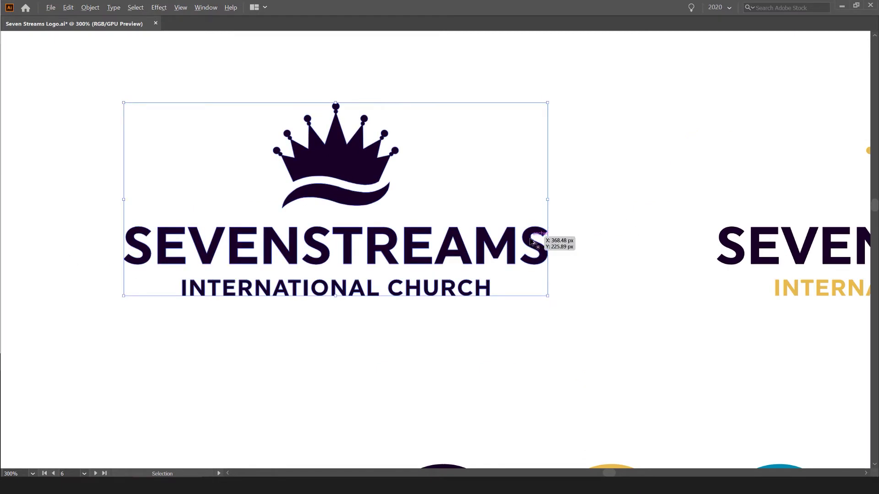
pyautogui.scroll(-2, 528, 237)
pyautogui.click(684, 245)
pyautogui.moveTo(678, 256); pyautogui.dragTo(447, 258)
pyautogui.scroll(-1, 448, 258)
pyautogui.hotkey('ctrl', 'shift', 'a')
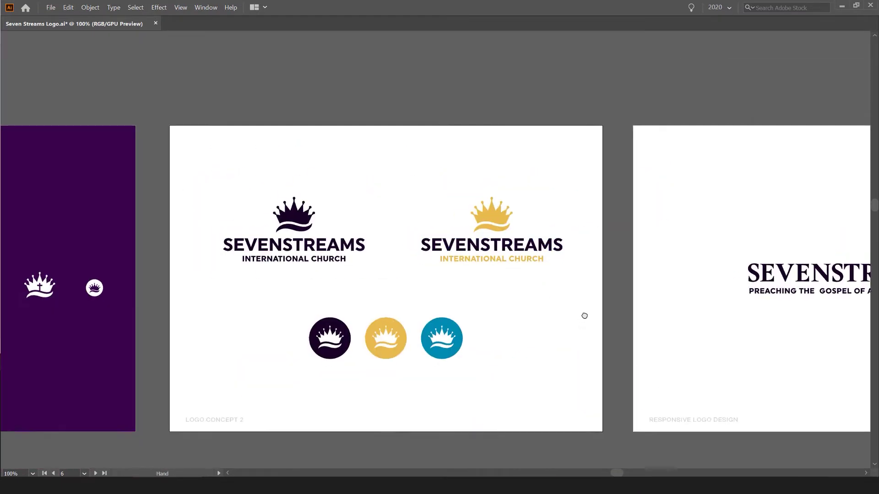
# Step: Examine the SEVENSTREAMS wordmark with its gospel tagline and go on to the Giving Icons artboard
pyautogui.moveTo(583, 313); pyautogui.dragTo(587, 307)
pyautogui.moveTo(752, 207); pyautogui.dragTo(443, 204)
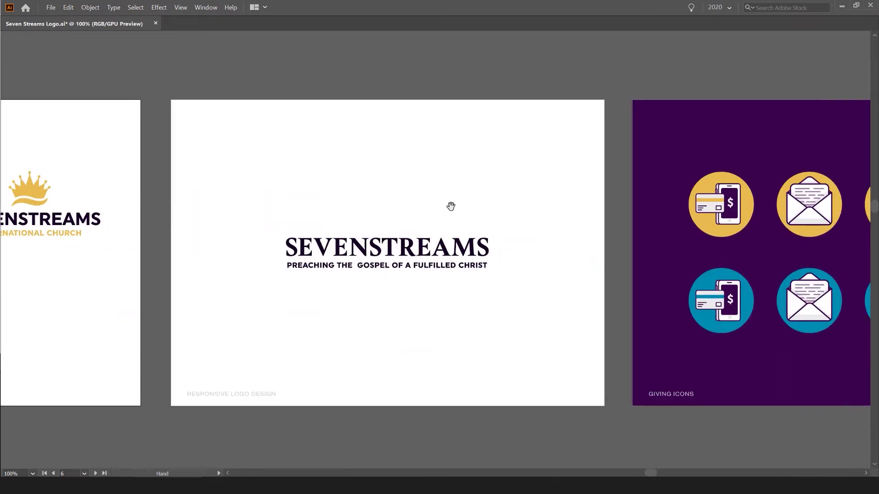
pyautogui.moveTo(556, 173); pyautogui.dragTo(288, 176)
pyautogui.moveTo(751, 177); pyautogui.dragTo(627, 189)
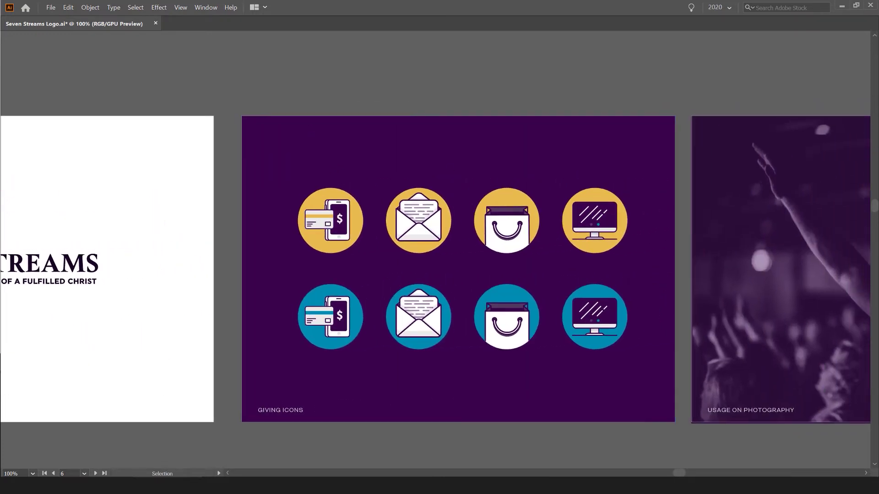
# Step: Switch briefly to the browser window and examine the gold and blue giving icons up close back in Illustrator
pyautogui.hotkey('alt', 'Tab')
pyautogui.scroll(-1, 457, 168)
pyautogui.scroll(1, 407, 193)
pyautogui.moveTo(486, 184); pyautogui.dragTo(446, 143)
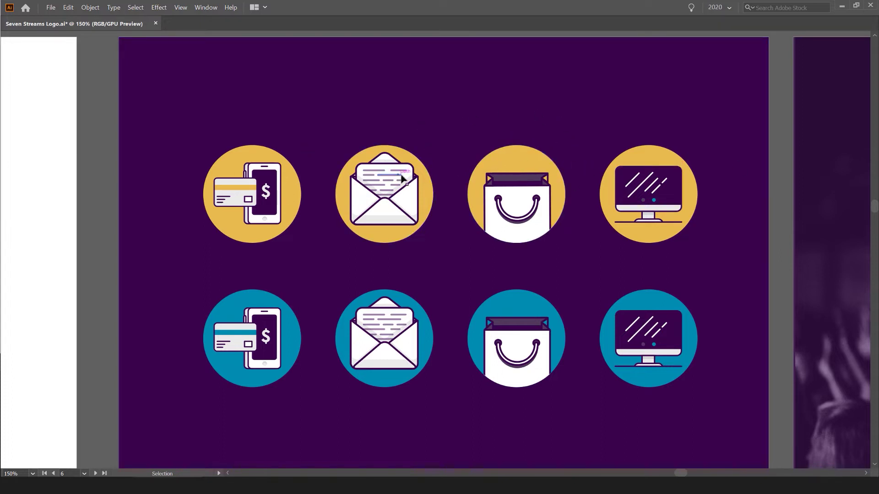
pyautogui.scroll(1, 238, 204)
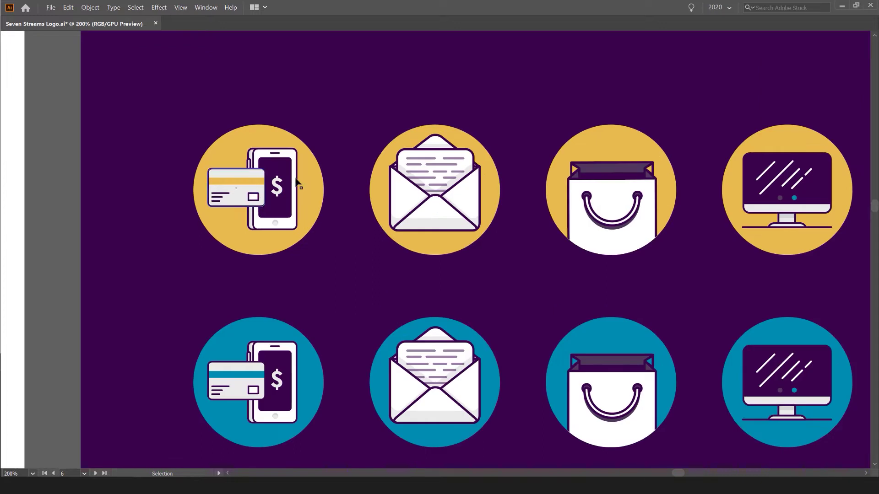
pyautogui.scroll(-3, 620, 184)
# Step: Examine the Usage on Photography and Instagram Profile mockups, through to the orange Thank You artboard
pyautogui.moveTo(742, 124); pyautogui.dragTo(401, 183)
pyautogui.scroll(1, 691, 203)
pyautogui.moveTo(687, 226); pyautogui.dragTo(596, 182)
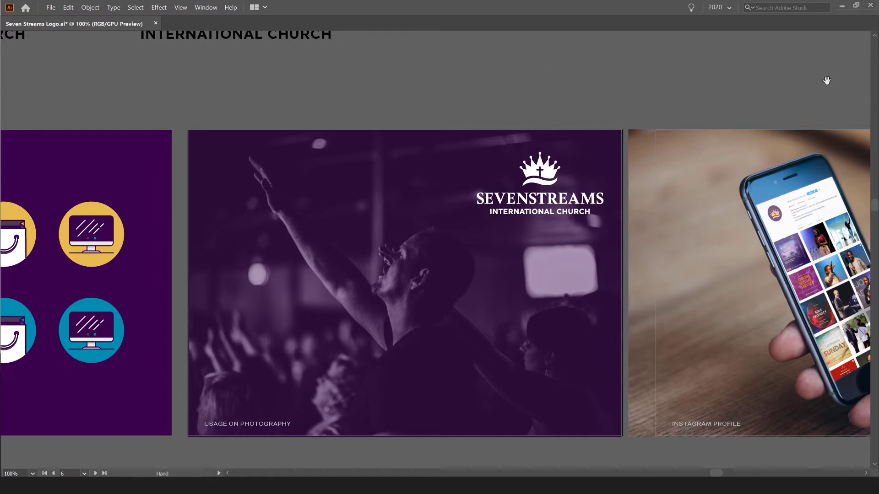
pyautogui.moveTo(827, 80); pyautogui.dragTo(463, 63)
pyautogui.scroll(1, 502, 222)
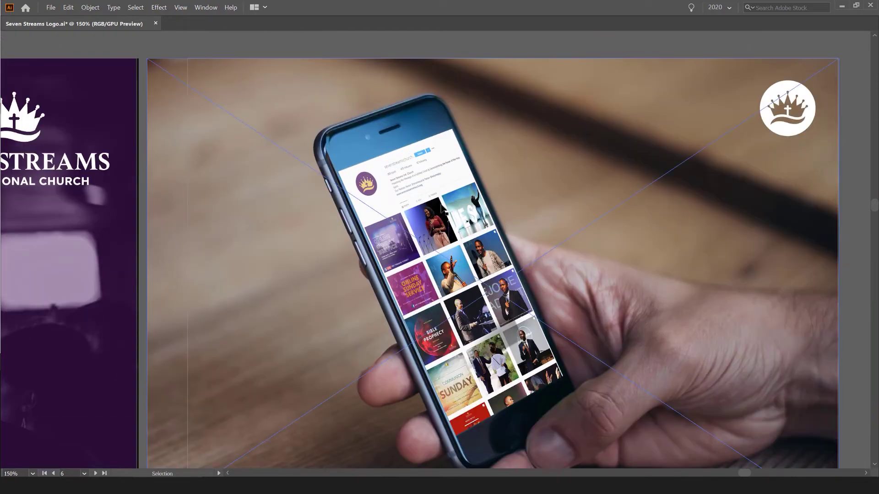
pyautogui.scroll(-1, 434, 257)
pyautogui.moveTo(732, 135); pyautogui.dragTo(641, 128)
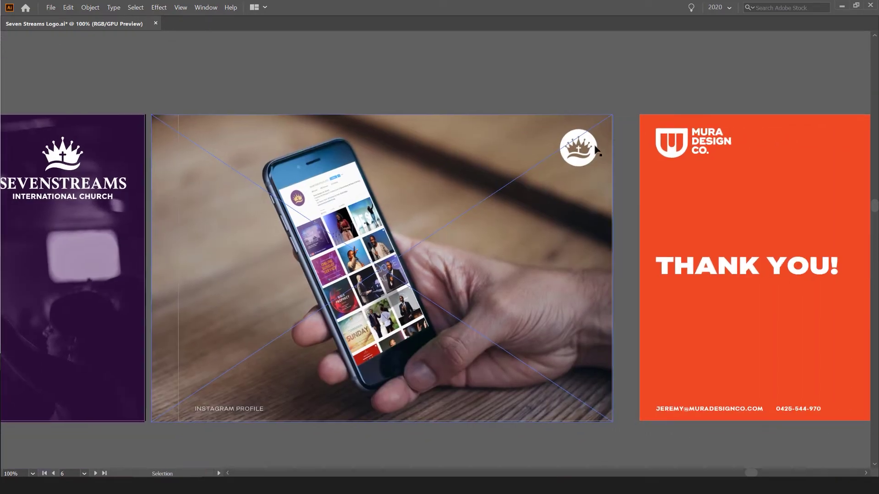
pyautogui.moveTo(831, 78); pyautogui.dragTo(645, 217)
# Step: Survey the whole document and examine the tagline banners and crown icon artboards above the presentation row
pyautogui.scroll(-4, 567, 88)
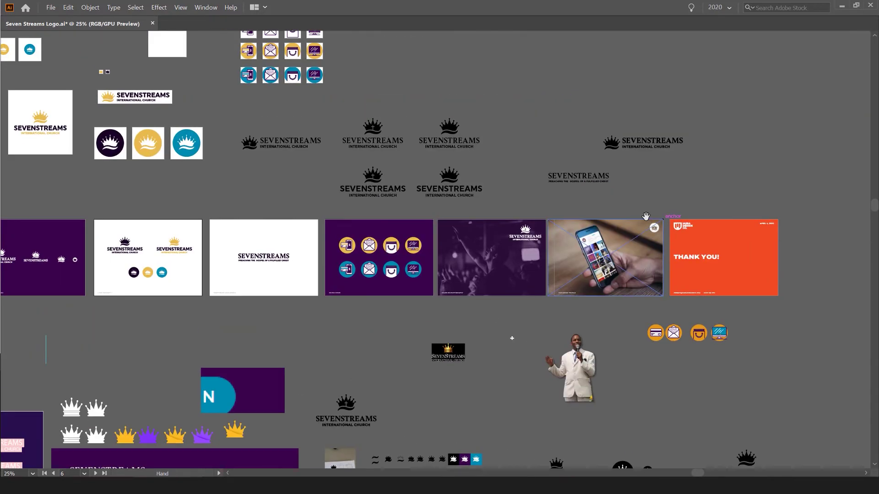
pyautogui.moveTo(506, 124); pyautogui.dragTo(701, 144)
pyautogui.scroll(-1, 615, 257)
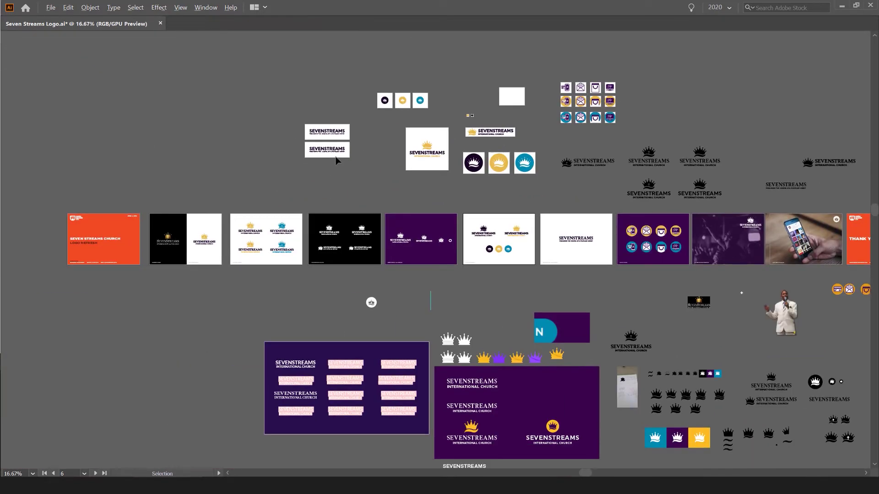
pyautogui.scroll(4, 336, 160)
pyautogui.scroll(1, 404, 151)
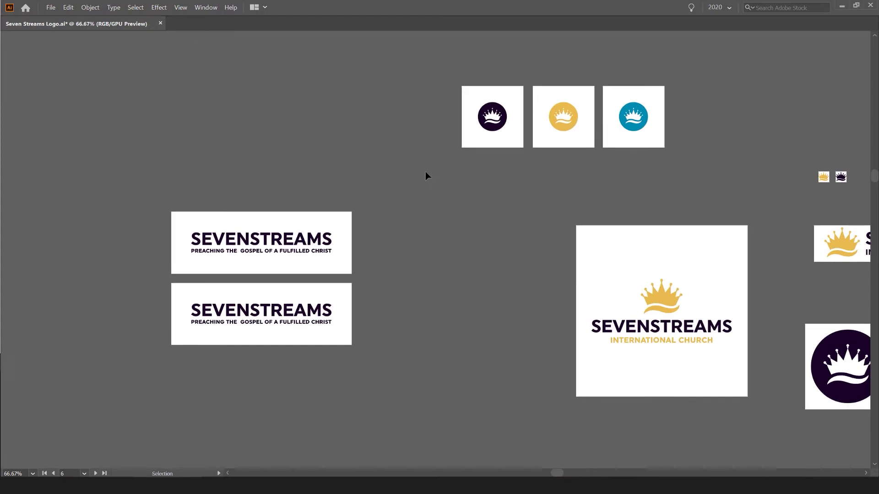
pyautogui.moveTo(534, 157); pyautogui.dragTo(310, 204)
pyautogui.moveTo(589, 224); pyautogui.dragTo(427, 186)
pyautogui.moveTo(597, 190); pyautogui.dragTo(154, 193)
pyautogui.scroll(-2, 411, 341)
# Step: Examine the grid of church-name typeface samples on the dark purple board below the presentation row
pyautogui.moveTo(410, 341); pyautogui.dragTo(555, 79)
pyautogui.moveTo(406, 232); pyautogui.dragTo(467, 185)
pyautogui.moveTo(60, 439); pyautogui.dragTo(502, 255)
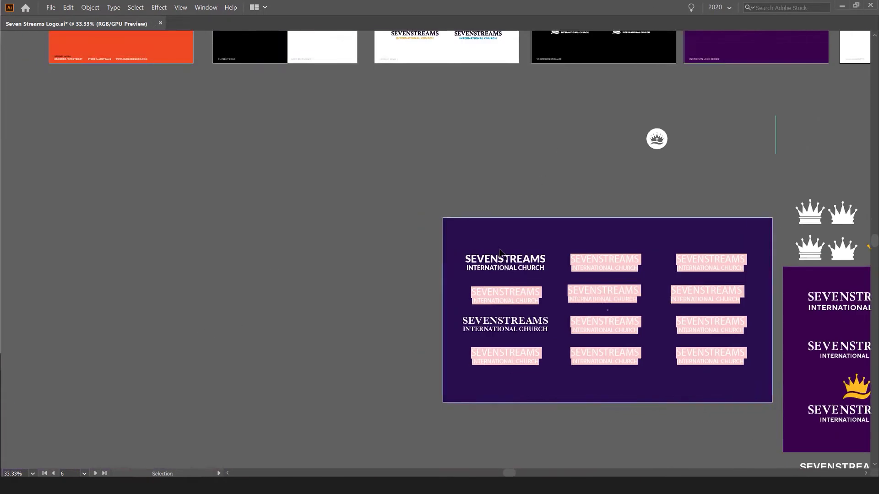
pyautogui.scroll(2, 501, 252)
pyautogui.scroll(1, 463, 84)
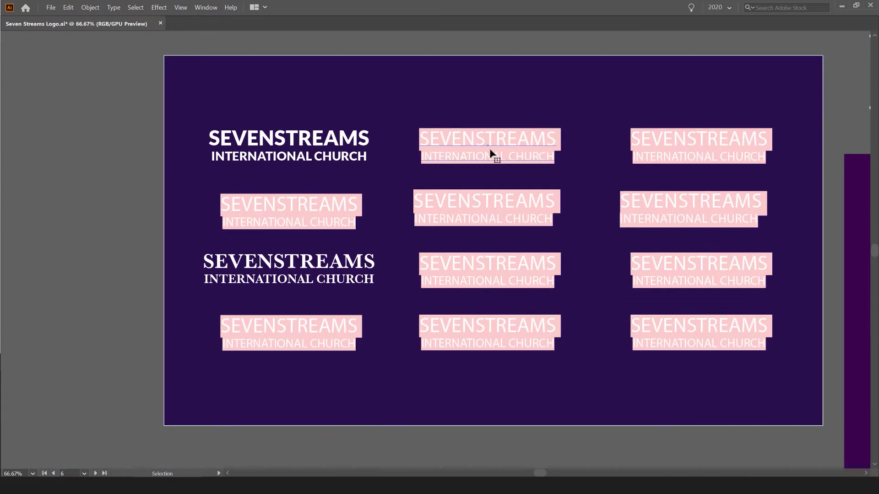
# Step: Show the hidden tool panels, try selecting the highlighted samples in the typeface grid's first row, and undo the last change
pyautogui.press('Tab')
pyautogui.click(491, 205)
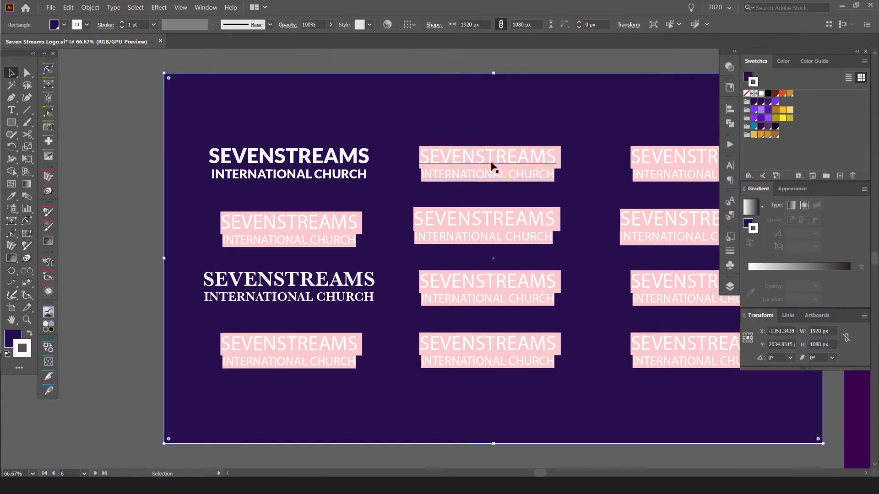
pyautogui.click(493, 166)
pyautogui.click(680, 163)
pyautogui.click(681, 80)
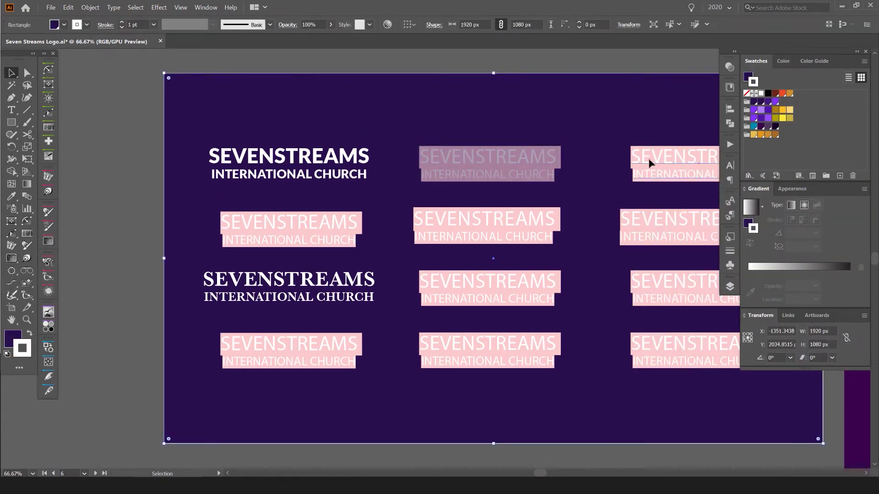
pyautogui.hotkey('ctrl', 'z')
# Step: Select several pink-highlighted typeface samples in turn to check which fonts they use
pyautogui.click(500, 228)
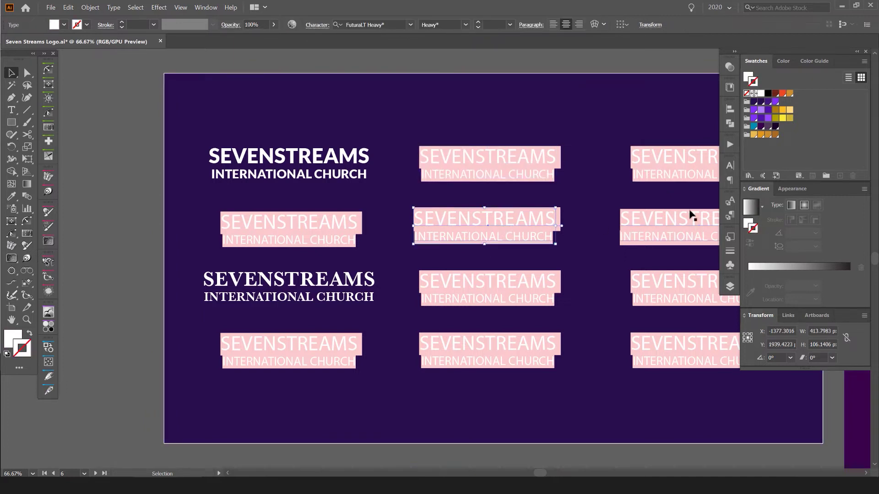
pyautogui.click(691, 213)
pyautogui.click(681, 280)
pyautogui.click(695, 363)
pyautogui.click(537, 359)
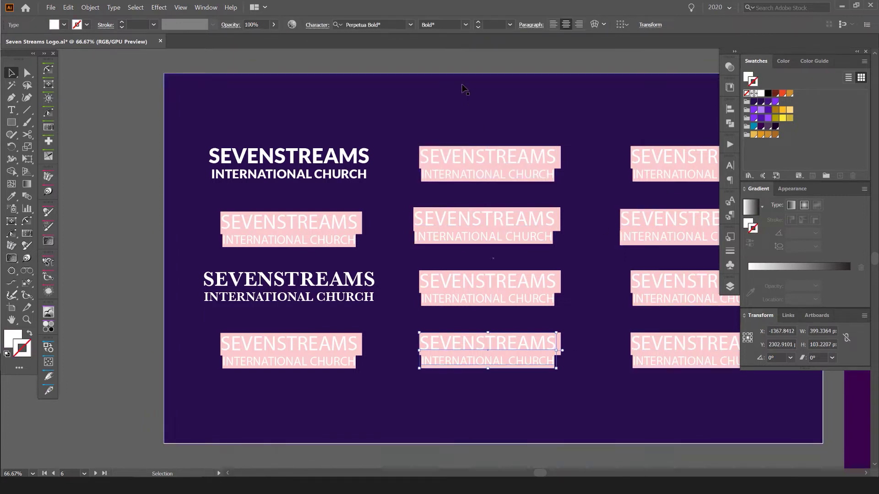
# Step: Select the bold sans-serif sample and the white serif sample in turn to identify their fonts
pyautogui.click(265, 176)
pyautogui.scroll(1, 222, 172)
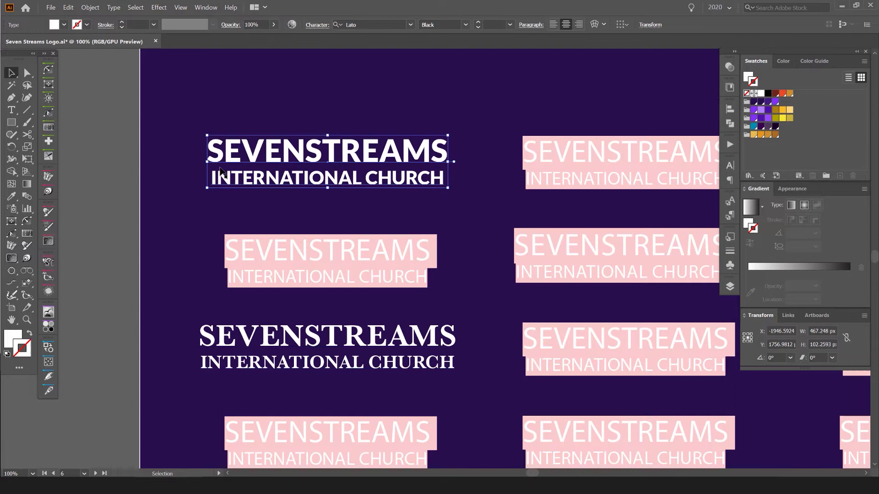
pyautogui.click(303, 376)
pyautogui.scroll(1, 413, 323)
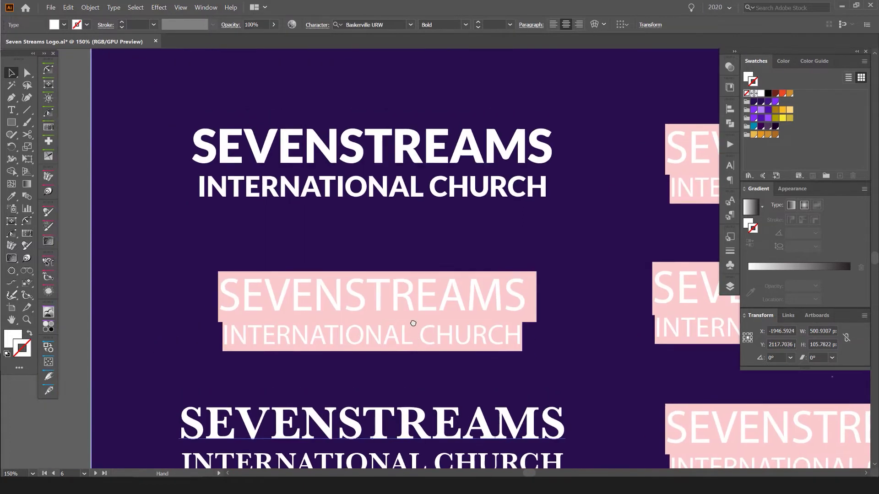
# Step: Check the fonts of the SEVENSTREAMS and INTERNATIONAL CHURCH lines in the uppermost wordmark on the neighbouring purple board
pyautogui.scroll(-3, 410, 319)
pyautogui.moveTo(675, 282); pyautogui.dragTo(132, 155)
pyautogui.click(331, 195)
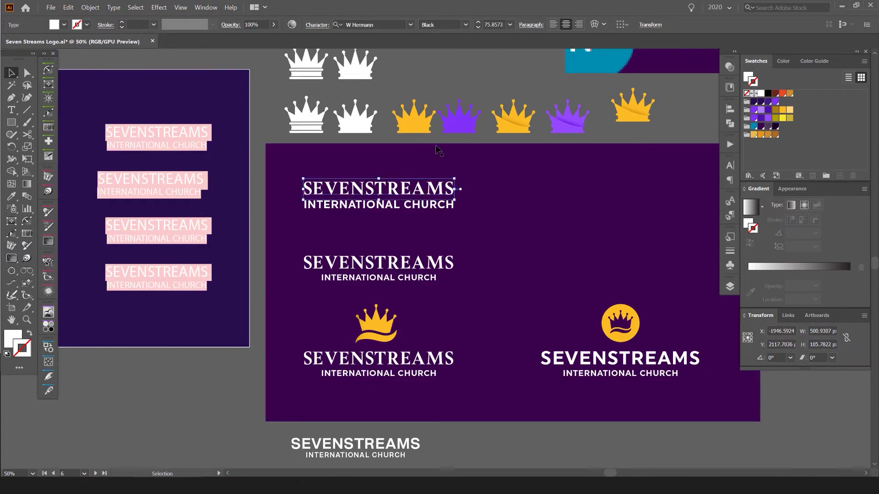
pyautogui.scroll(1, 409, 169)
pyautogui.click(375, 223)
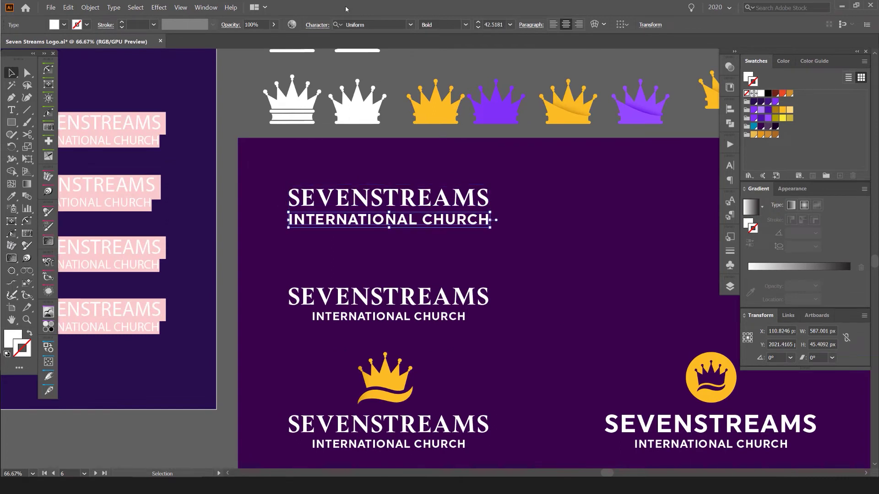
pyautogui.scroll(1, 375, 223)
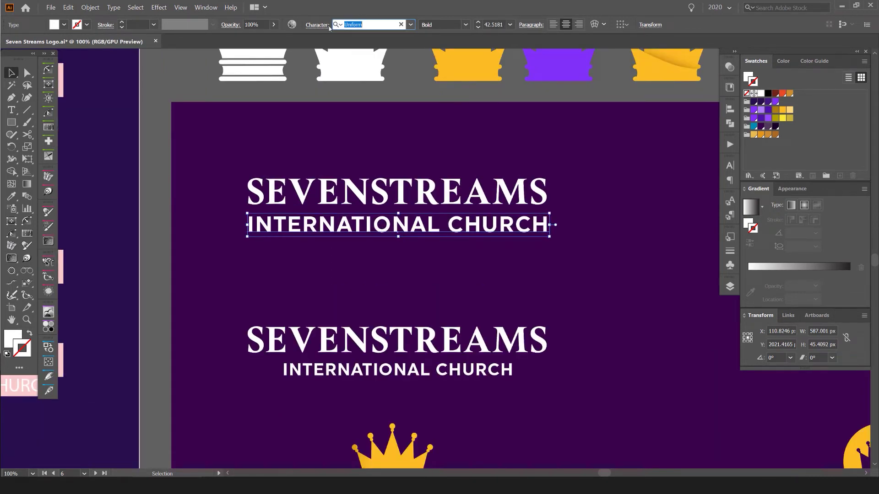
pyautogui.click(389, 196)
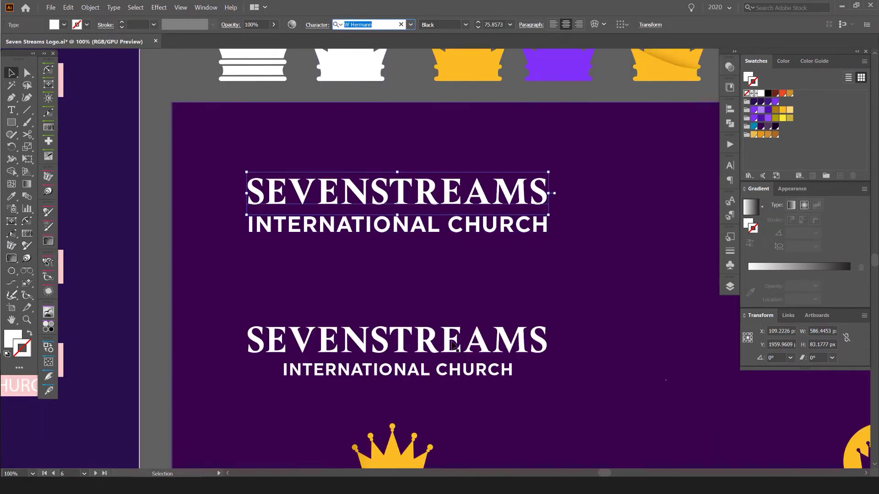
# Step: Select the second wordmark and the grouped wordmark under the gold crown to compare their lettering
pyautogui.click(454, 346)
pyautogui.moveTo(478, 349); pyautogui.dragTo(405, 116)
pyautogui.click(340, 299)
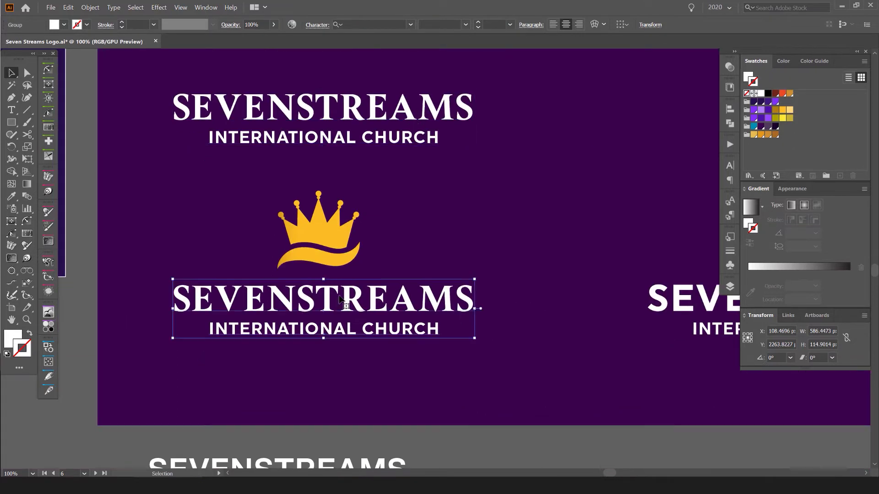
# Step: Select the gold crown above the grouped wordmark, hide the panels and examine its shape with the wave beneath
pyautogui.click(331, 259)
pyautogui.scroll(2, 331, 258)
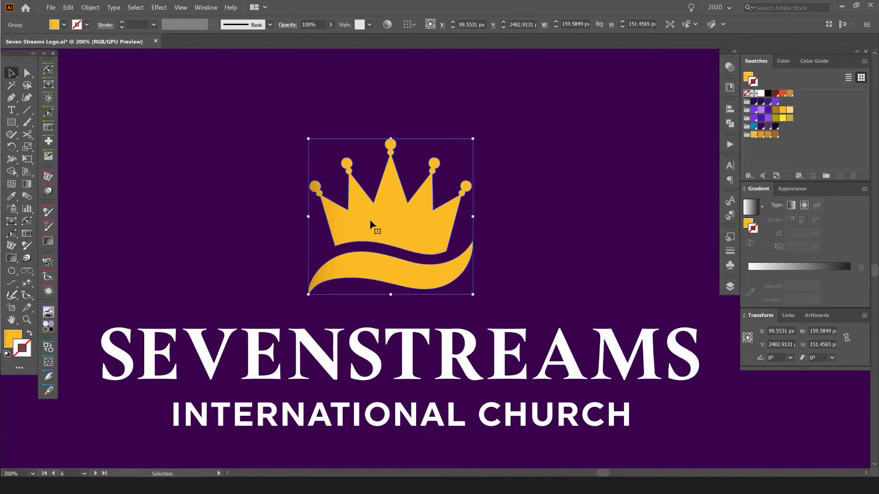
pyautogui.press('Tab')
pyautogui.scroll(-2, 415, 206)
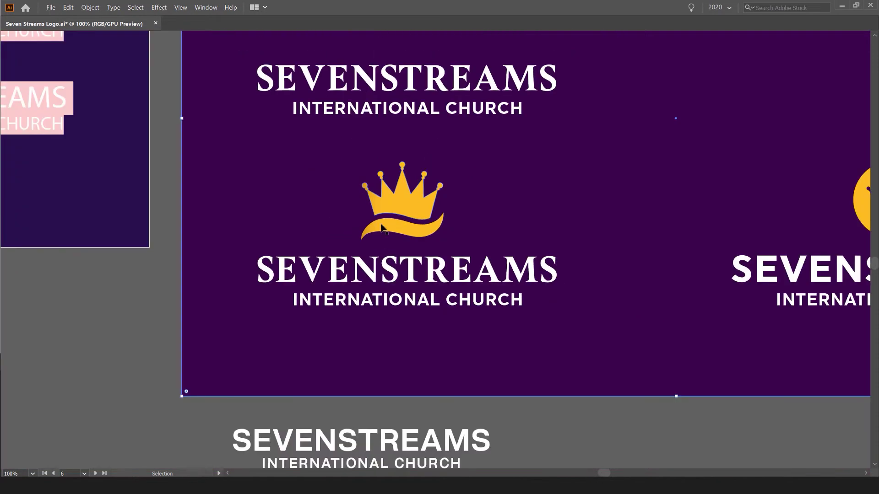
pyautogui.scroll(1, 419, 207)
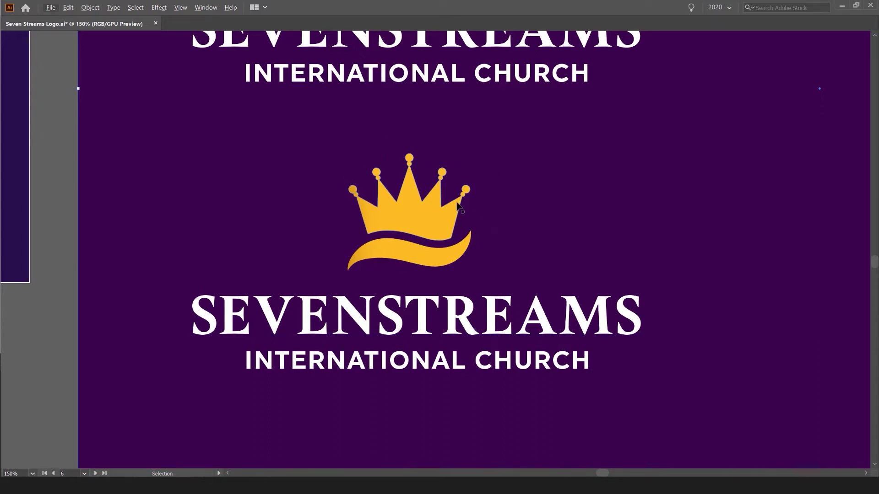
# Step: Examine the white crown drafts above the purple board and select the upper crown with the banded base
pyautogui.scroll(-4, 456, 186)
pyautogui.moveTo(492, 120); pyautogui.dragTo(470, 246)
pyautogui.scroll(3, 399, 139)
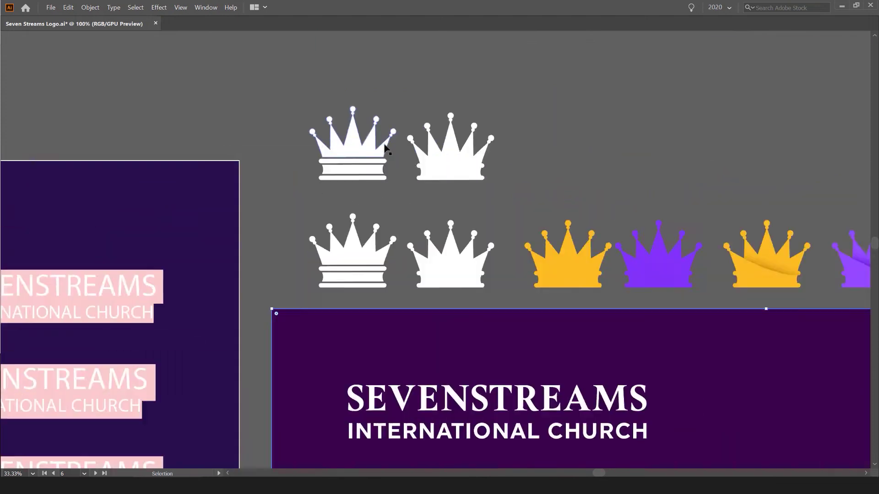
pyautogui.scroll(-2, 353, 147)
pyautogui.moveTo(356, 139); pyautogui.dragTo(437, 275)
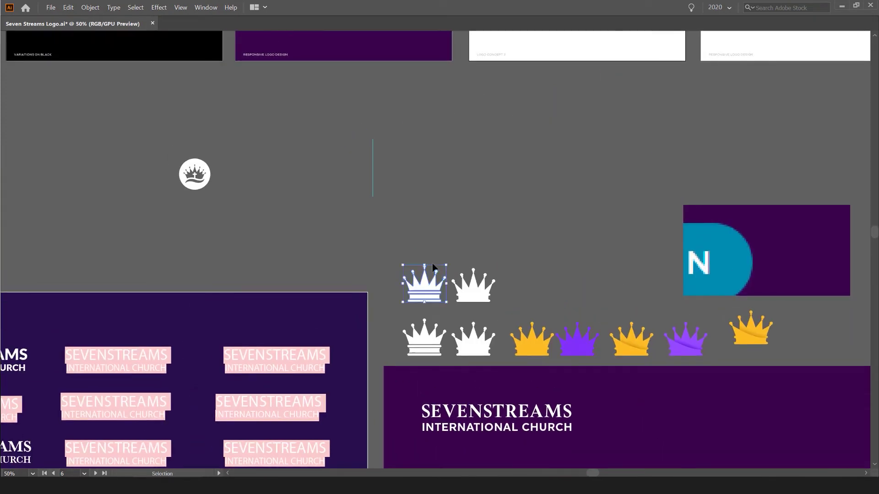
# Step: Select the current logo on the black half of the comparison artboard to compare its crown with the redrawn drafts
pyautogui.scroll(-1, 437, 275)
pyautogui.moveTo(436, 215); pyautogui.dragTo(765, 304)
pyautogui.scroll(2, 273, 178)
pyautogui.click(274, 178)
pyautogui.scroll(-2, 359, 201)
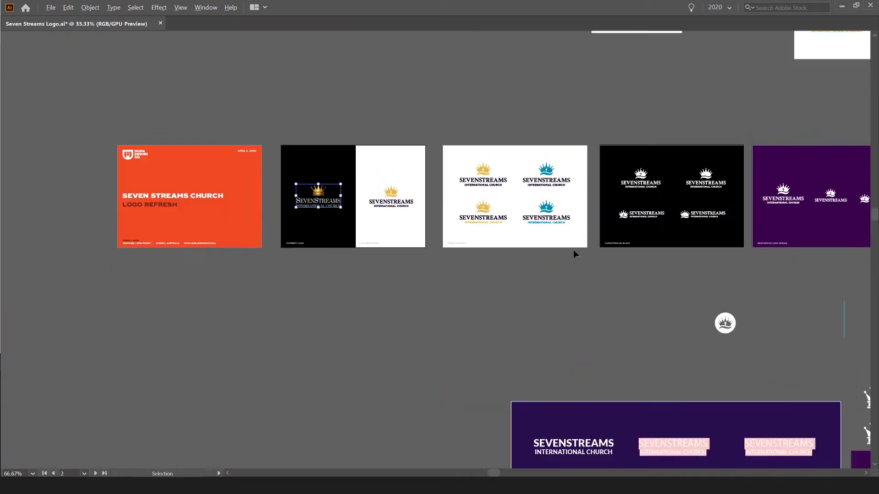
# Step: Examine the white, gold and purple crown drafts above the purple board, including the versions with diagonal shading
pyautogui.moveTo(846, 412); pyautogui.dragTo(344, 235)
pyautogui.scroll(1, 344, 236)
pyautogui.hotkey('alt', 'space')
pyautogui.press('Escape')
pyautogui.scroll(4, 412, 212)
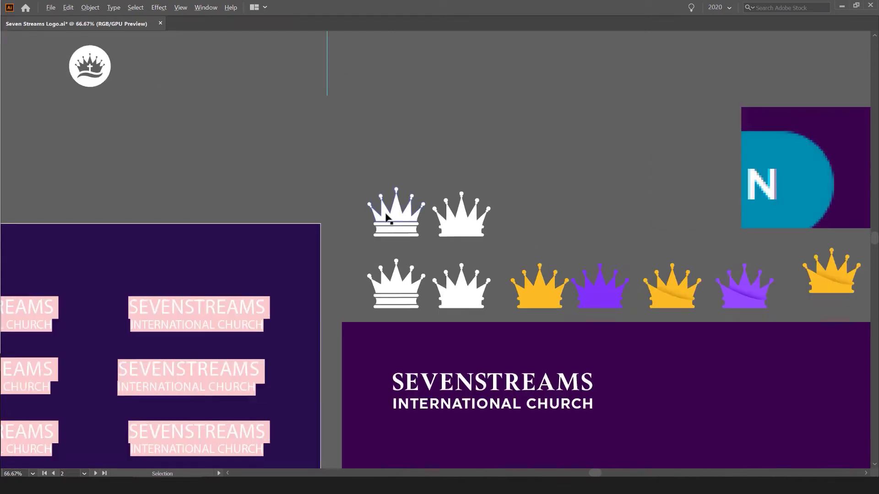
pyautogui.moveTo(673, 257); pyautogui.dragTo(524, 216)
pyautogui.moveTo(781, 238); pyautogui.dragTo(523, 187)
pyautogui.moveTo(605, 201); pyautogui.dragTo(602, 201)
pyautogui.hscroll(4, 602, 201)
pyautogui.scroll(-1, 602, 201)
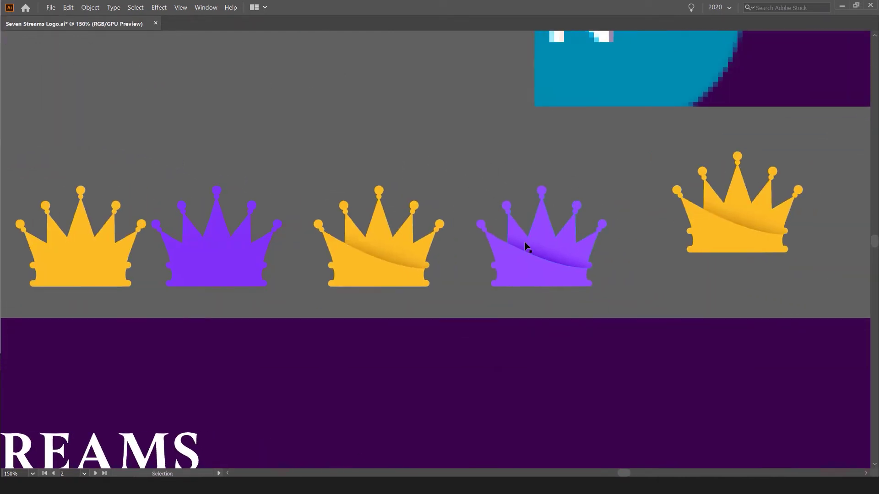
pyautogui.click(384, 238)
pyautogui.hotkey('ctrl', 'shift', 'a')
pyautogui.moveTo(628, 164); pyautogui.dragTo(454, 163)
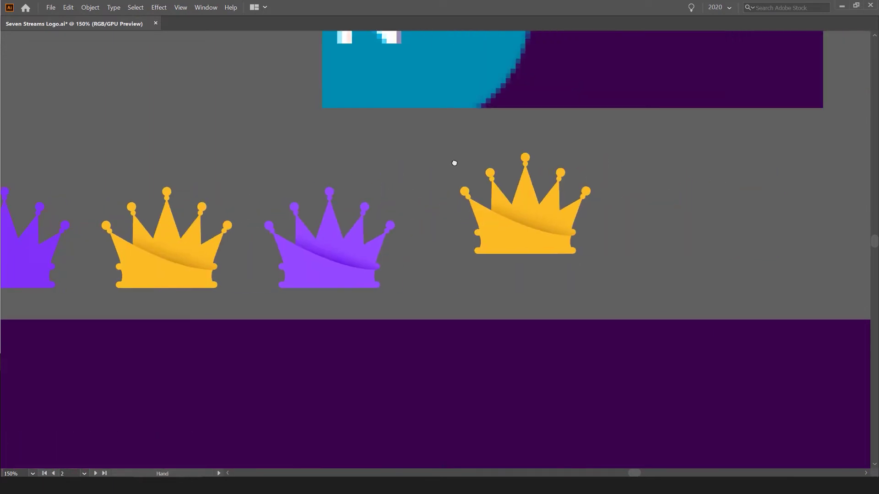
# Step: Examine the pencil sketches of crowns and waves in the photo placed beside the black crown drafts
pyautogui.scroll(-3, 454, 162)
pyautogui.moveTo(481, 243); pyautogui.dragTo(538, 133)
pyautogui.moveTo(410, 259); pyautogui.dragTo(564, 165)
pyautogui.moveTo(524, 301); pyautogui.dragTo(491, 353)
pyautogui.hscroll(10, 623, 315)
pyautogui.scroll(4, 353, 260)
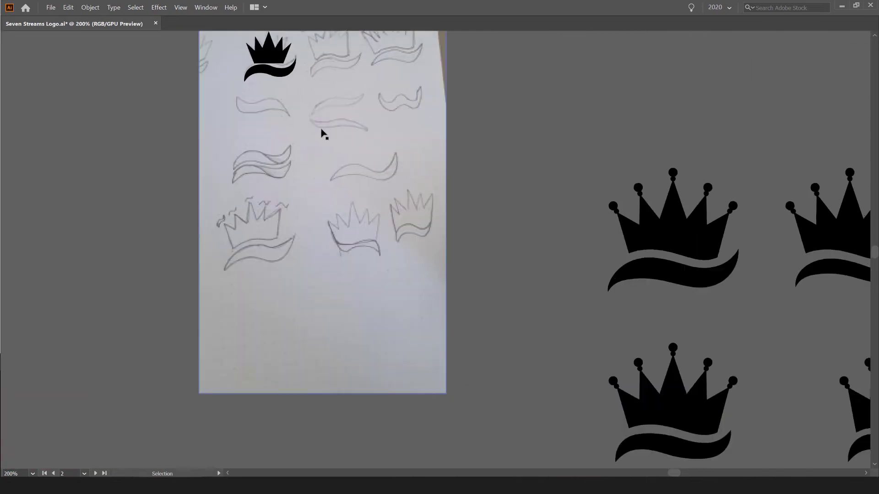
pyautogui.moveTo(290, 169); pyautogui.dragTo(435, 220)
pyautogui.scroll(1, 468, 173)
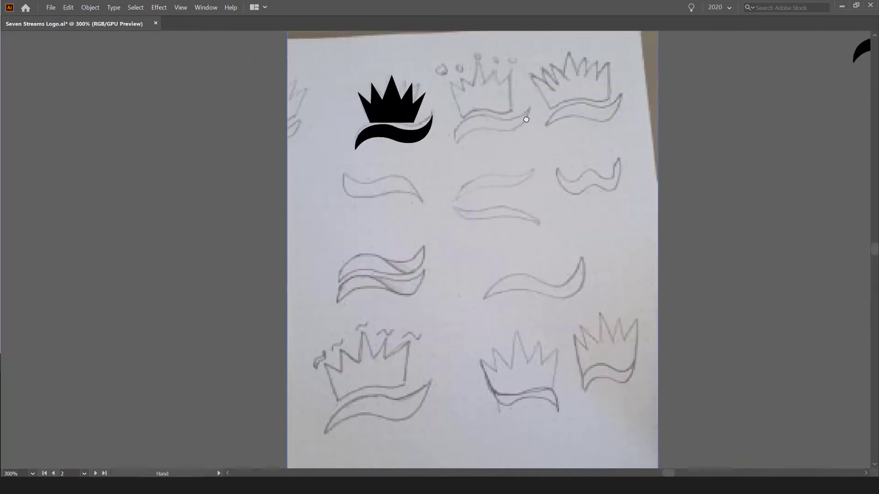
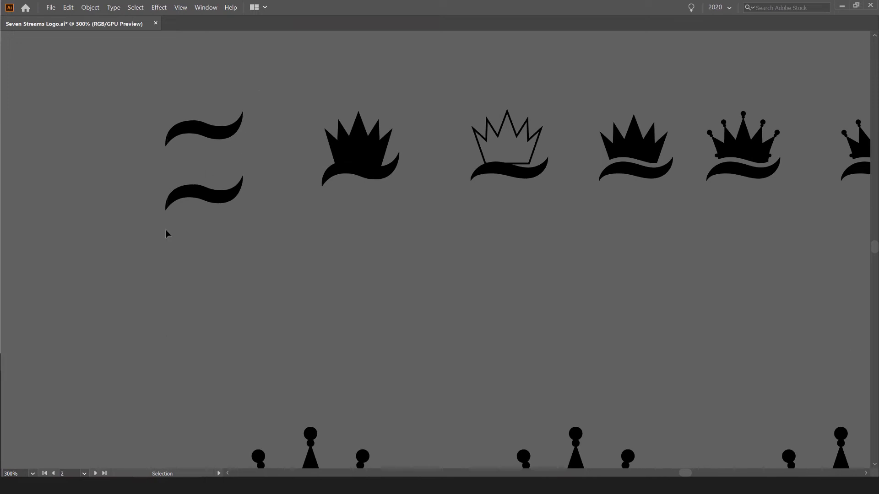
# Step: Follow the row of early wave and crown drafts through to the white marks on black, purple and blue squares
pyautogui.moveTo(165, 230); pyautogui.dragTo(166, 231)
pyautogui.moveTo(438, 185); pyautogui.dragTo(307, 202)
pyautogui.click(305, 175)
pyautogui.moveTo(635, 131); pyautogui.dragTo(414, 169)
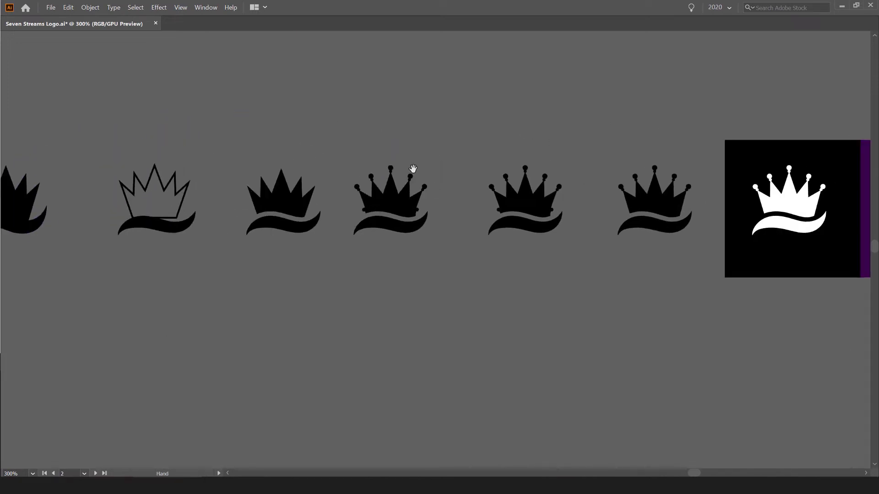
pyautogui.hotkey('ctrl', '-')
pyautogui.moveTo(732, 186); pyautogui.dragTo(534, 227)
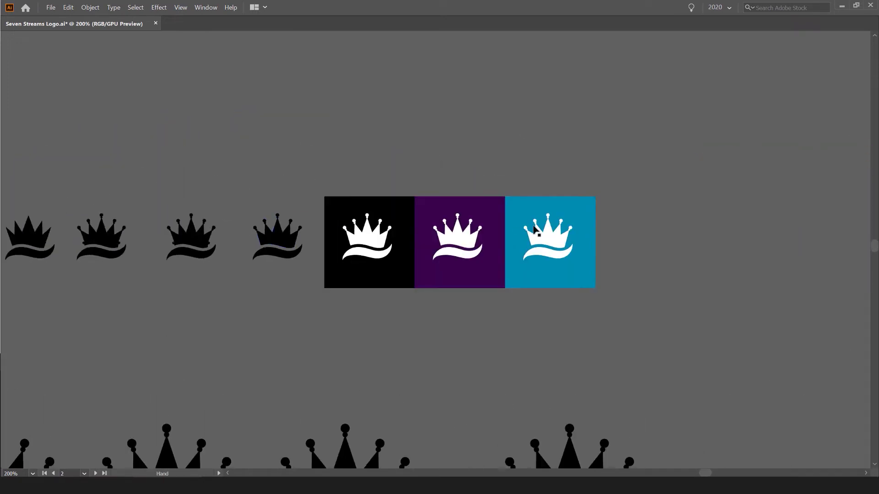
pyautogui.scroll(1, 534, 227)
pyautogui.scroll(-2, 575, 247)
# Step: Compare the larger one-wave and two-wave crown drafts and select the crown shape of the fourth one in the upper row
pyautogui.press('space')
pyautogui.moveTo(294, 328)
pyautogui.mouseDown()
pyautogui.moveTo(471, 234)
pyautogui.moveTo(444, 164)
pyautogui.mouseUp()
pyautogui.press('space')
pyautogui.moveTo(616, 238); pyautogui.dragTo(398, 184)
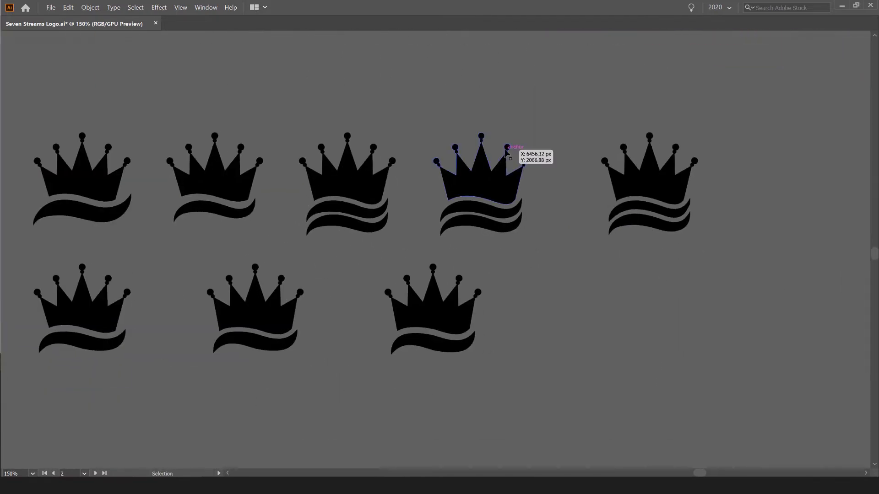
pyautogui.scroll(2, 517, 152)
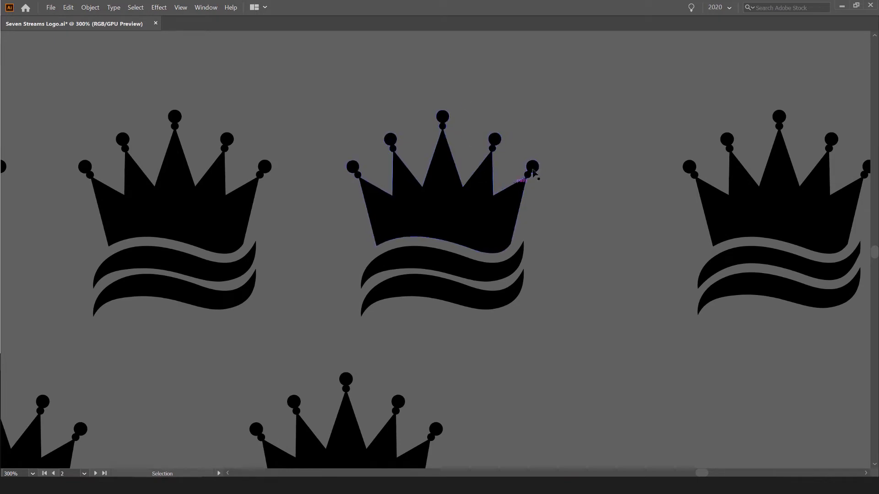
pyautogui.scroll(1, 610, 121)
pyautogui.click(480, 227)
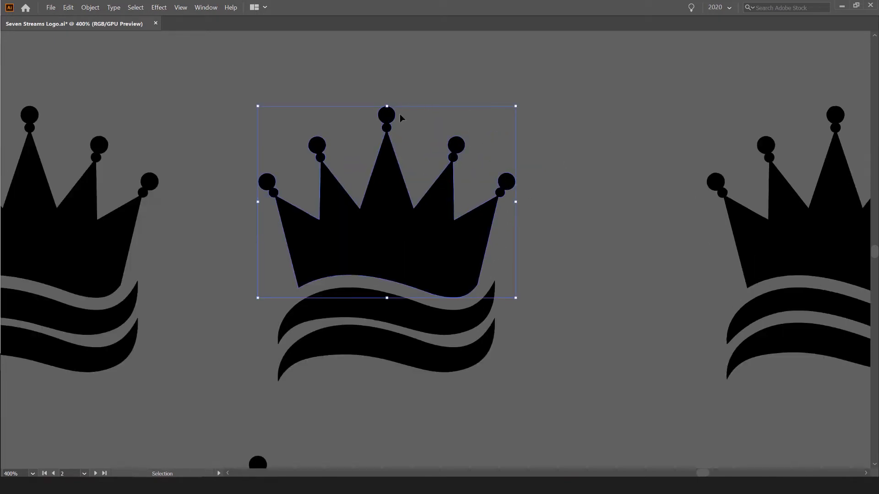
# Step: Examine the white marks on the coloured squares and the separate crown and wave construction pieces beside them
pyautogui.scroll(-4, 477, 153)
pyautogui.press('space')
pyautogui.moveTo(568, 351); pyautogui.dragTo(511, 277)
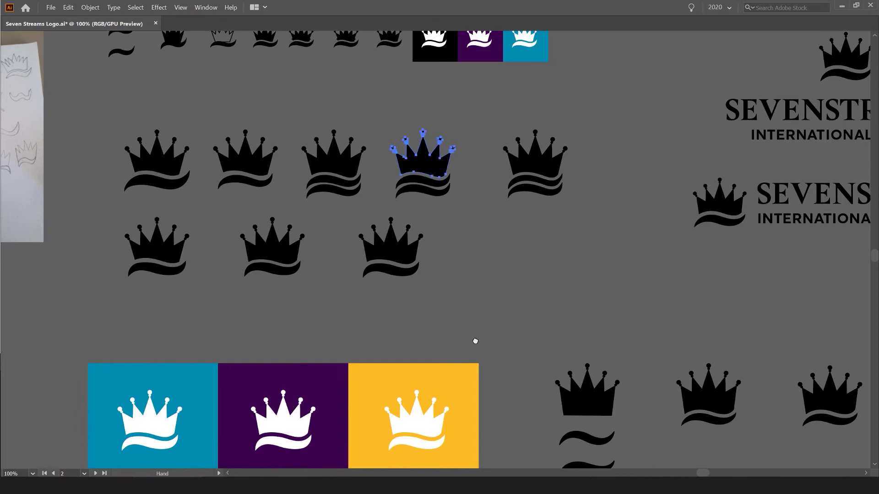
pyautogui.moveTo(475, 341); pyautogui.dragTo(398, 275)
pyautogui.scroll(-1, 284, 353)
pyautogui.scroll(-1, 285, 353)
pyautogui.press('space')
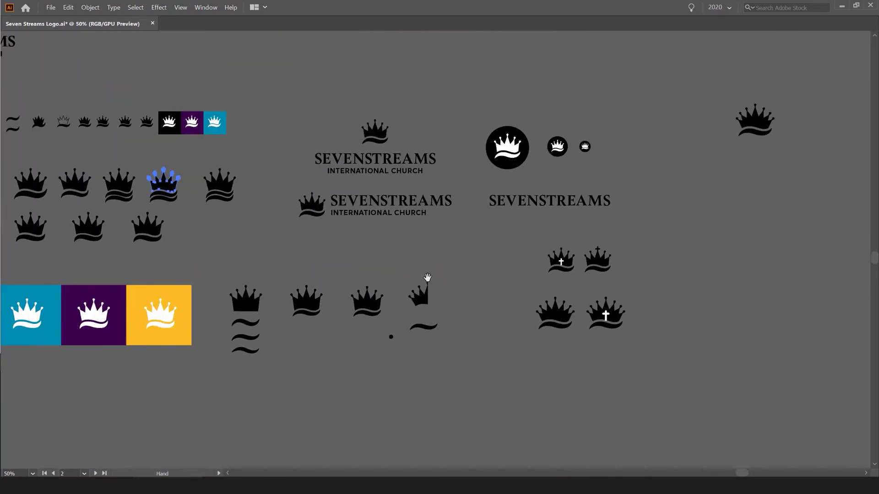
pyautogui.scroll(3, 182, 313)
pyautogui.moveTo(147, 289); pyautogui.dragTo(296, 241)
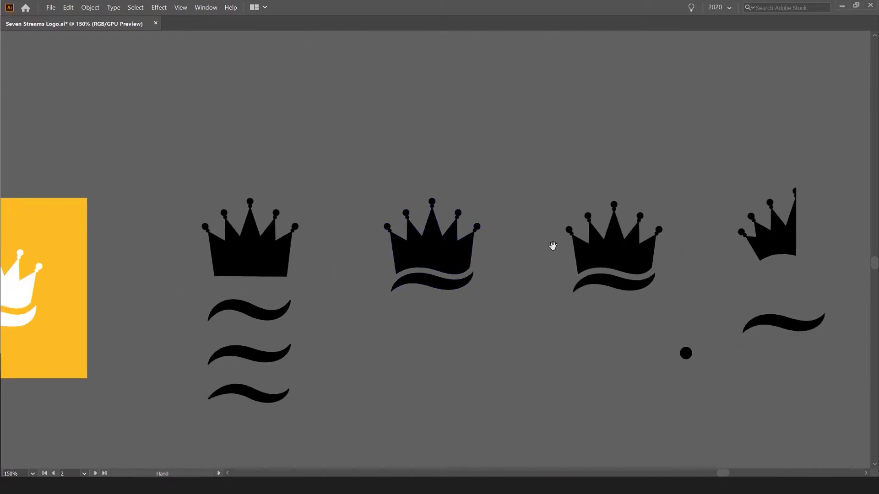
pyautogui.moveTo(554, 247); pyautogui.dragTo(82, 257)
pyautogui.moveTo(570, 207); pyautogui.dragTo(274, 200)
# Step: Examine the crown variants with more points and with a cross added inside or on top
pyautogui.scroll(1, 398, 266)
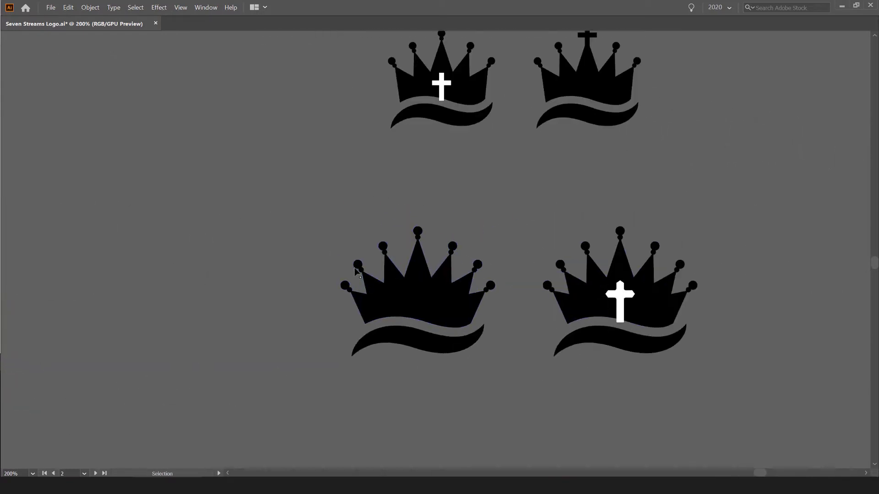
pyautogui.click(416, 239)
pyautogui.click(586, 191)
pyautogui.hscroll(3, 634, 261)
pyautogui.moveTo(633, 260); pyautogui.dragTo(613, 287)
pyautogui.scroll(-3, 613, 287)
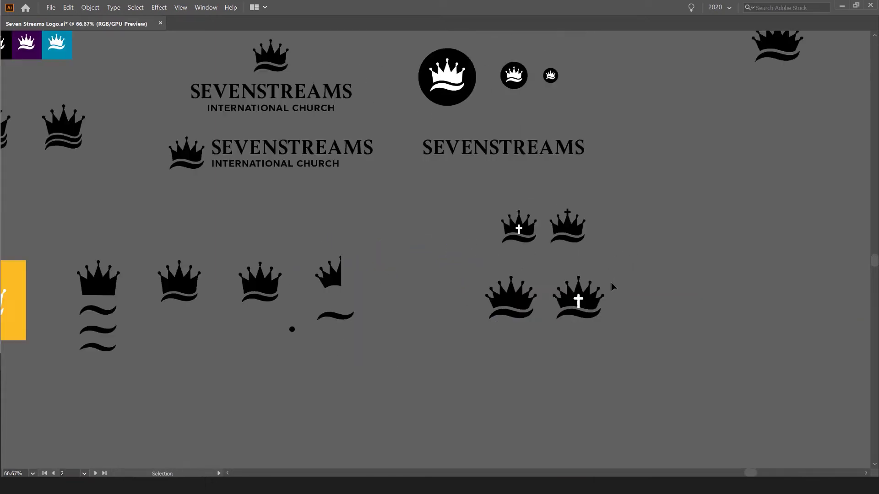
# Step: Review the black stacked and horizontal logo lockups and the round crown icons in three sizes
pyautogui.scroll(-1, 611, 282)
pyautogui.moveTo(400, 266); pyautogui.dragTo(388, 311)
pyautogui.scroll(1, 479, 162)
pyautogui.scroll(1, 484, 167)
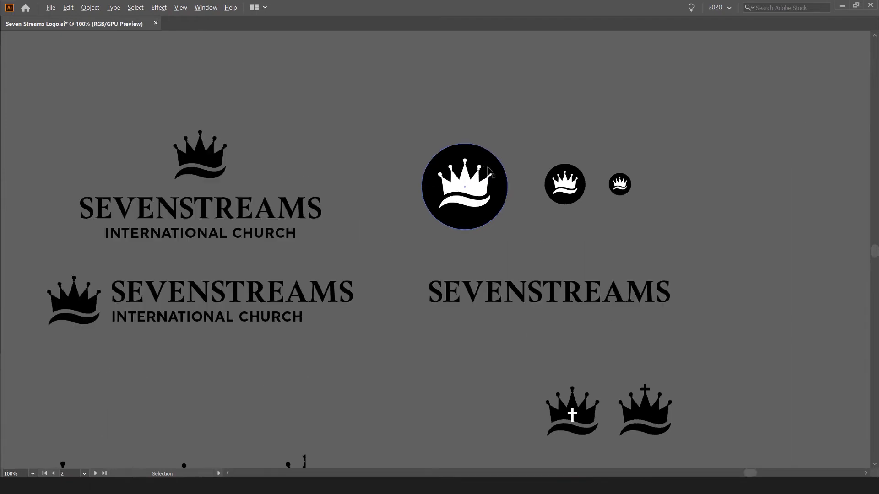
pyautogui.moveTo(57, 200); pyautogui.dragTo(368, 217)
pyautogui.scroll(1, 368, 217)
pyautogui.moveTo(767, 298); pyautogui.dragTo(549, 290)
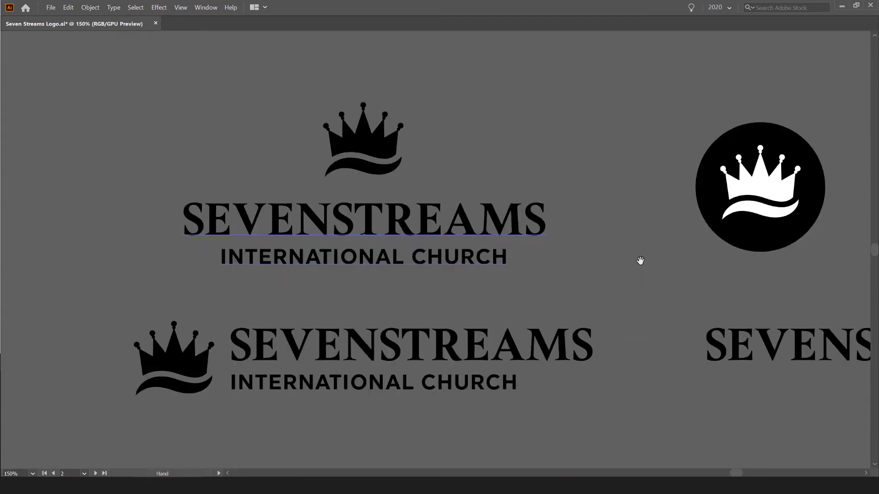
pyautogui.moveTo(679, 230); pyautogui.dragTo(228, 265)
# Step: Show the panels again and check the font of the SEVENSTREAMS lines in the two lowest wordmarks beneath the purple board
pyautogui.scroll(-3, 228, 267)
pyautogui.moveTo(175, 256); pyautogui.dragTo(318, 394)
pyautogui.scroll(-1, 349, 250)
pyautogui.moveTo(216, 427); pyautogui.dragTo(503, 219)
pyautogui.moveTo(216, 293); pyautogui.dragTo(622, 181)
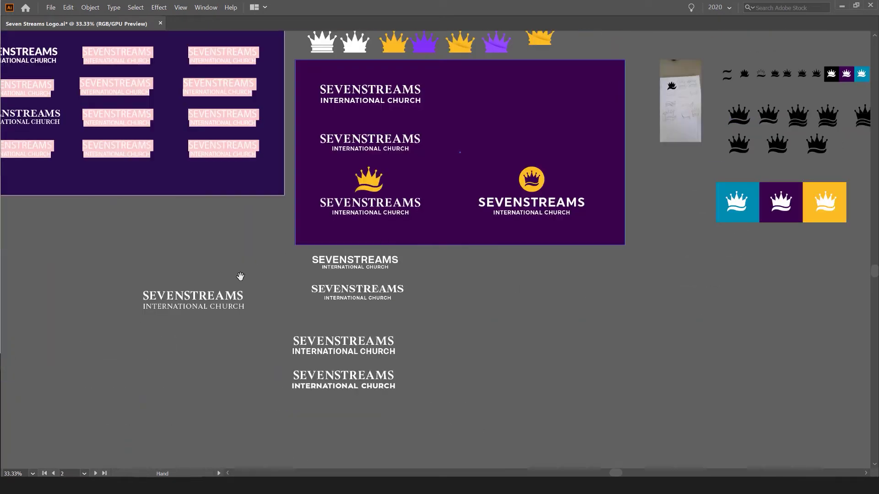
pyautogui.scroll(2, 240, 276)
pyautogui.moveTo(353, 271); pyautogui.dragTo(387, 187)
pyautogui.press('Tab')
pyautogui.click(276, 255)
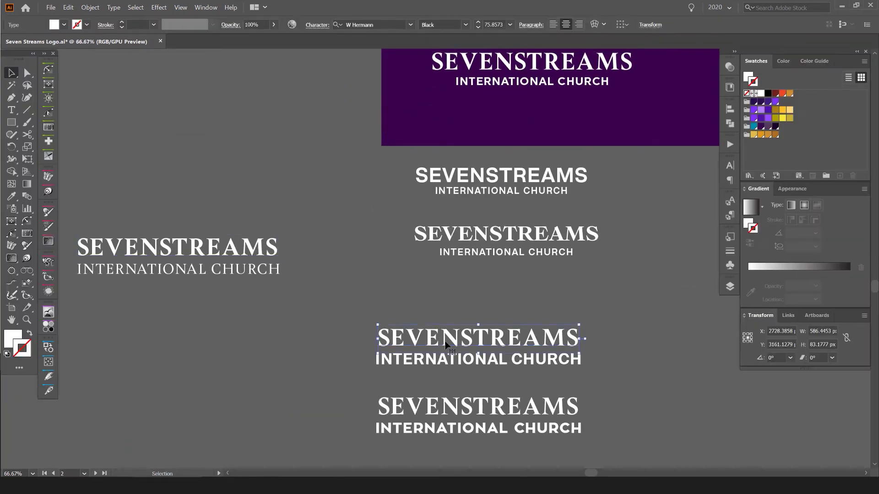
pyautogui.click(461, 408)
# Step: Check the fonts of the INTERNATIONAL CHURCH lines in the same two wordmarks, and clear the selection
pyautogui.moveTo(464, 426); pyautogui.dragTo(434, 365)
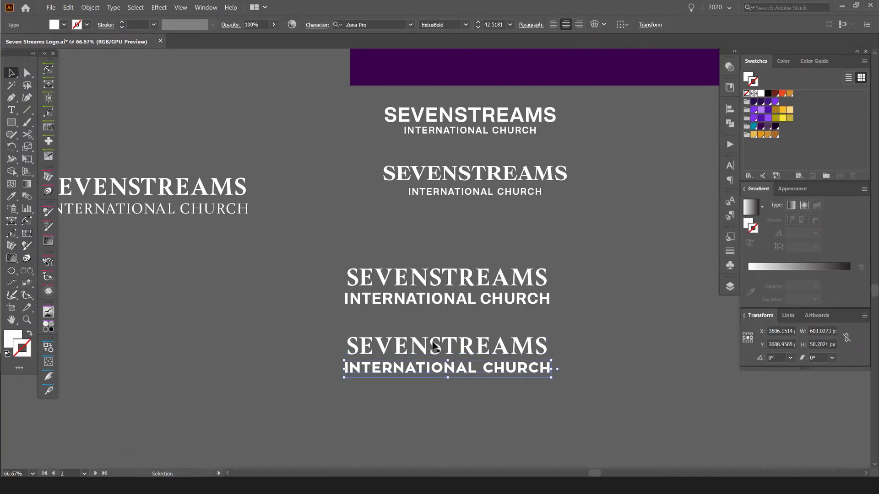
pyautogui.click(412, 284)
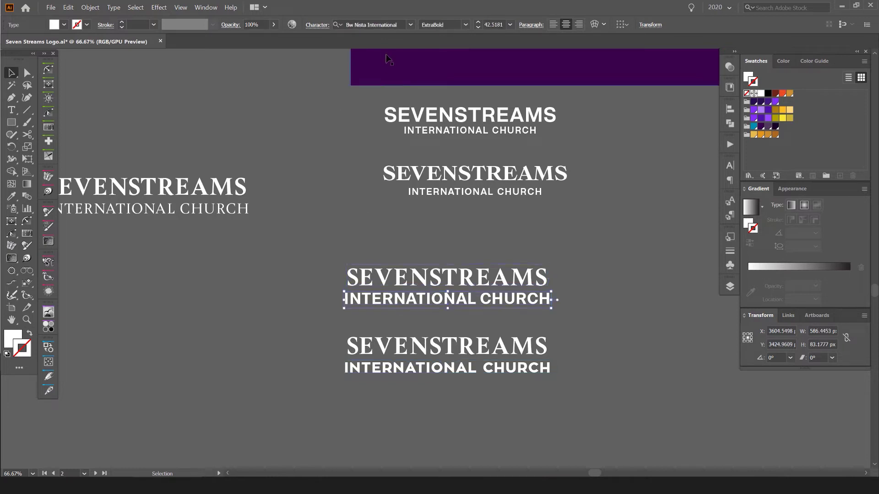
pyautogui.click(341, 27)
pyautogui.click(556, 274)
pyautogui.moveTo(542, 256); pyautogui.dragTo(488, 241)
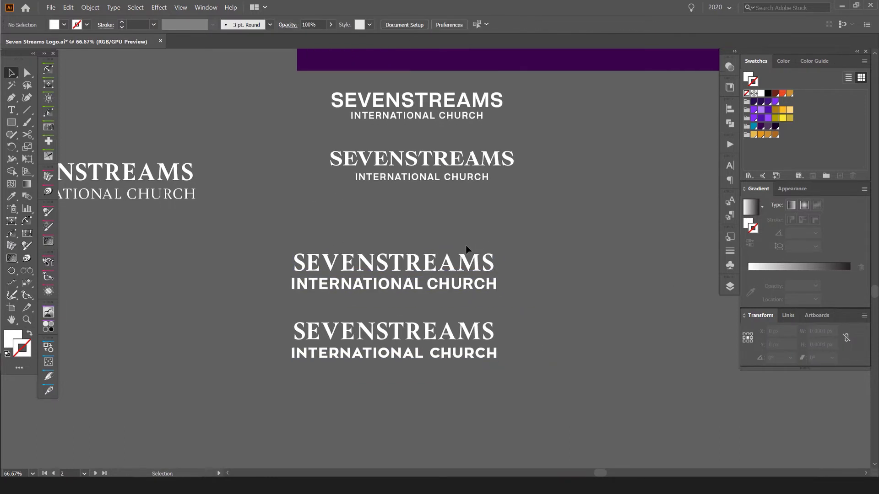
# Step: Select the wordmark under the round crown icon and the one under the gold crown in turn to compare their lettering
pyautogui.scroll(5, 466, 245)
pyautogui.scroll(5, 467, 238)
pyautogui.hscroll(5, 520, 381)
pyautogui.click(416, 296)
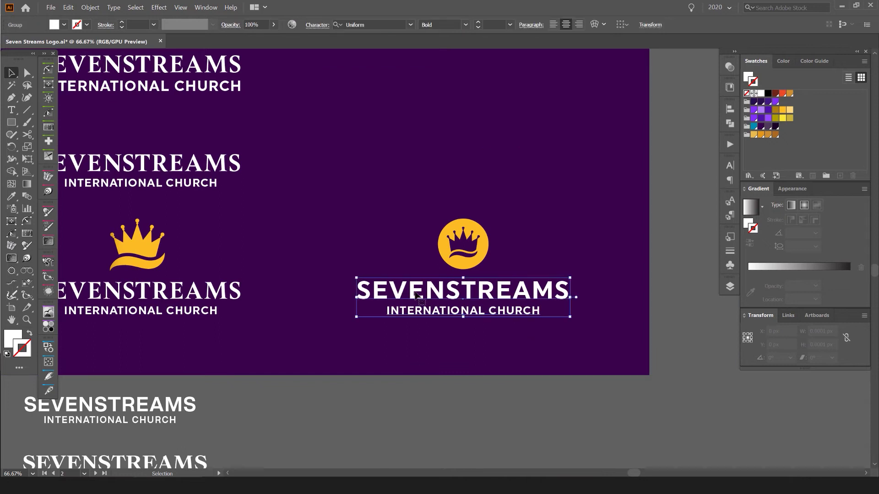
pyautogui.click(140, 294)
pyautogui.hotkey('ctrl', '-')
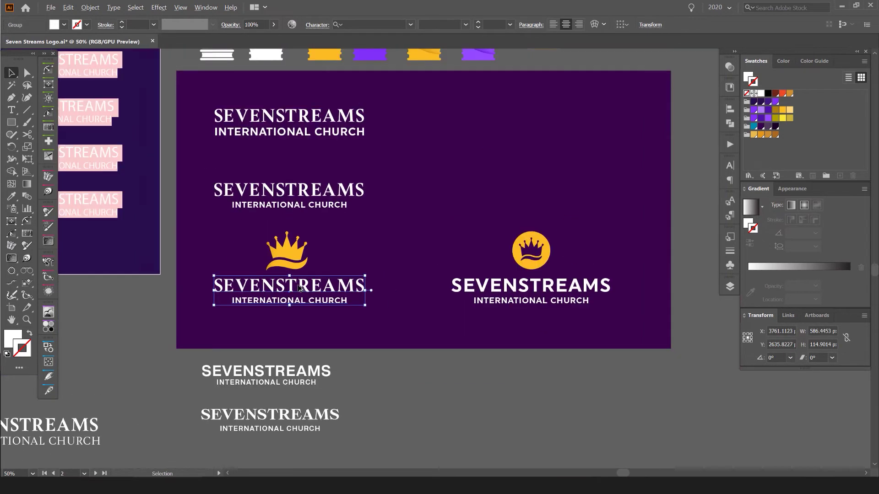
# Step: Select the last two-wave crown draft in the upper row of black crowns and examine it up close
pyautogui.moveTo(662, 236); pyautogui.dragTo(394, 308)
pyautogui.scroll(-2, 384, 305)
pyautogui.scroll(3, 553, 291)
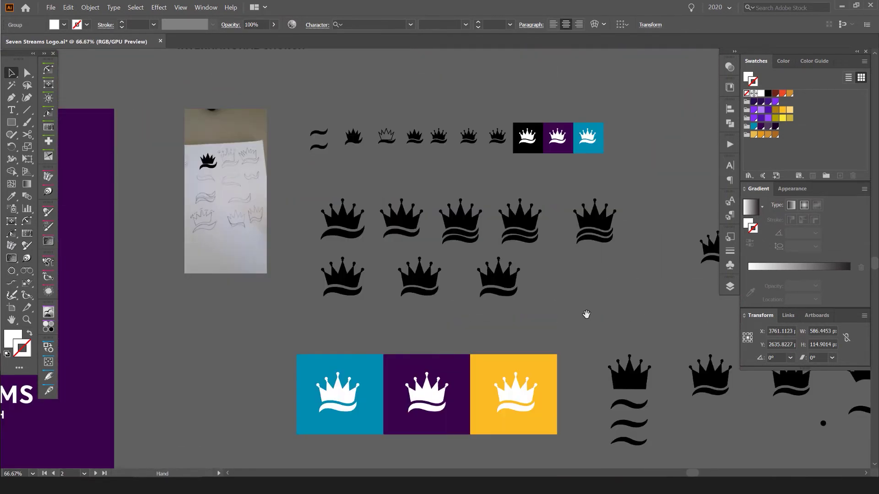
pyautogui.moveTo(586, 314); pyautogui.dragTo(408, 304)
pyautogui.hotkey('ctrl', '+')
pyautogui.click(420, 232)
pyautogui.hotkey('ctrl', '+')
pyautogui.hotkey('ctrl', '+')
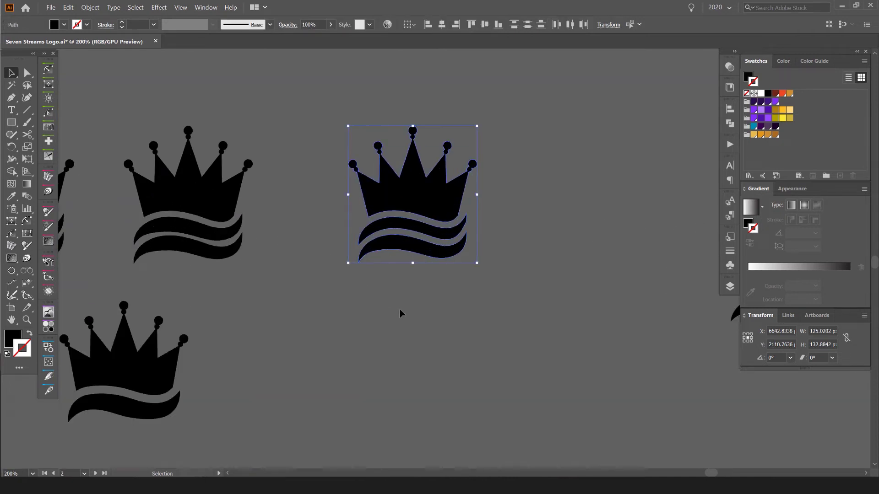
# Step: Select only the lower wave of that crown draft and compare it with the surrounding drafts and lockups
pyautogui.click(414, 247)
pyautogui.hotkey('ctrl', '-')
pyautogui.hotkey('ctrl', '-')
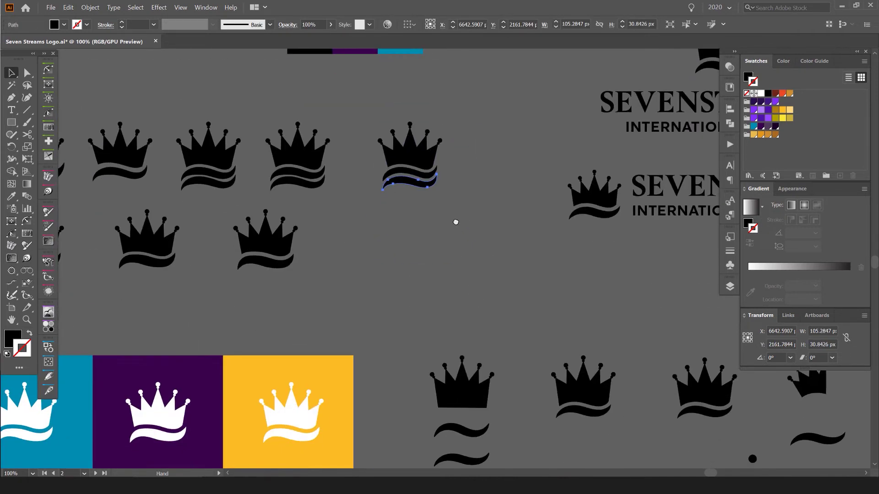
pyautogui.moveTo(456, 222); pyautogui.dragTo(453, 211)
pyautogui.hotkey('ctrl', '-')
pyautogui.hotkey('ctrl', '-')
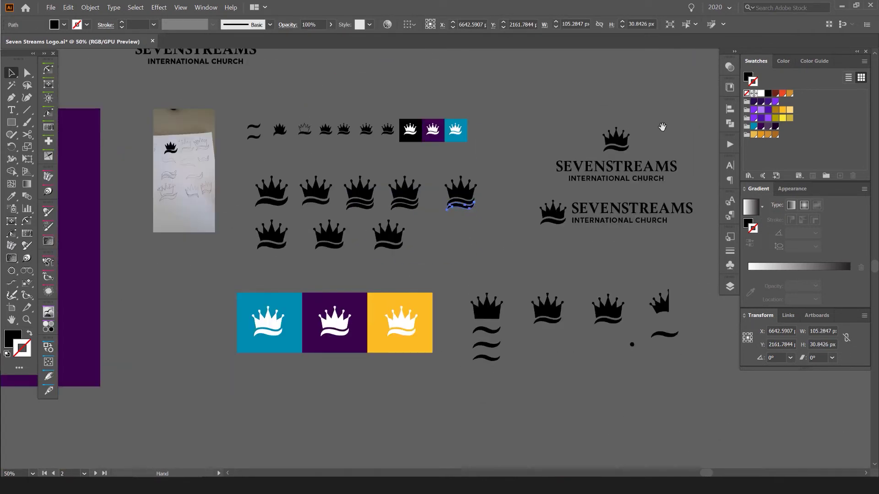
# Step: Look over the lockup drafts, the round crown icons and the crown drafts with a cross, moving on to the LOGO CONCEPT 2 artboard
pyautogui.moveTo(578, 272); pyautogui.dragTo(257, 330)
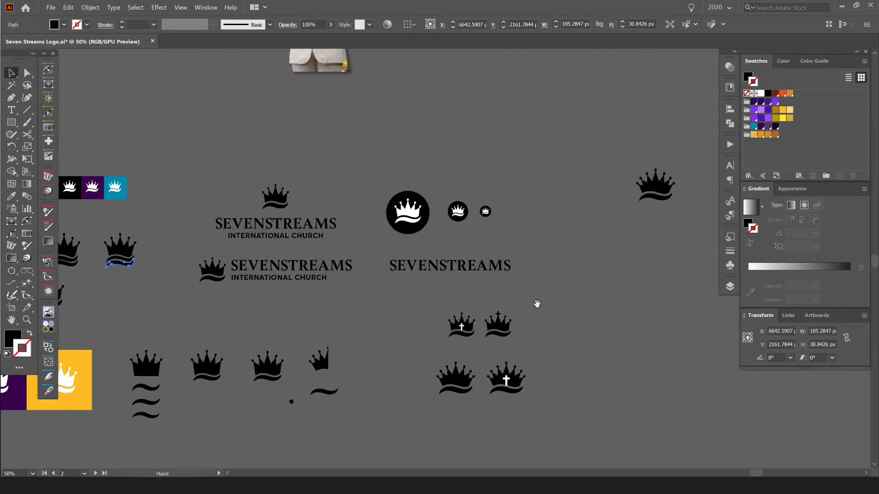
pyautogui.hotkey('ctrl', '+')
pyautogui.moveTo(356, 450); pyautogui.dragTo(535, 231)
pyautogui.scroll(-3, 613, 402)
pyautogui.moveTo(577, 202); pyautogui.dragTo(502, 391)
pyautogui.moveTo(233, 328); pyautogui.dragTo(634, 190)
pyautogui.scroll(4, 456, 156)
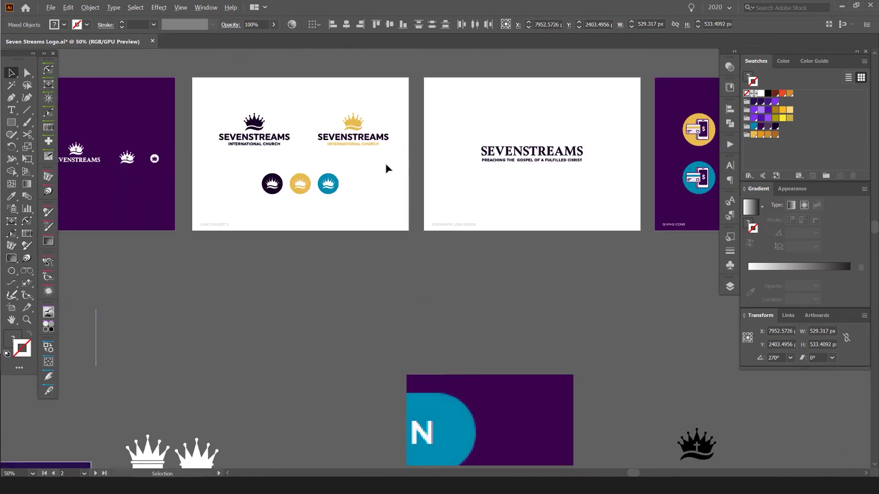
# Step: Examine the two crown lockups and three round icons on the LOGO CONCEPT 2 artboard, and clear the selection
pyautogui.moveTo(253, 156); pyautogui.dragTo(397, 240)
pyautogui.hotkey('ctrl', '+')
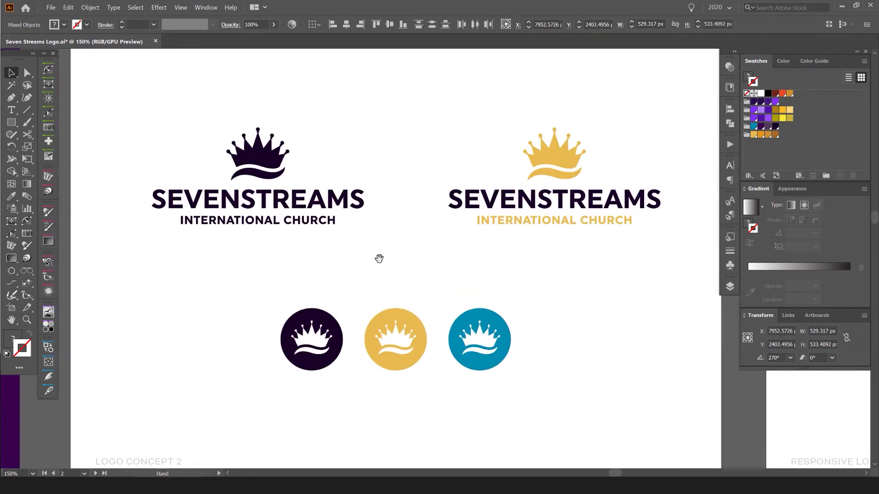
pyautogui.scroll(-1, 375, 253)
pyautogui.scroll(-2, 375, 254)
pyautogui.click(384, 251)
pyautogui.scroll(2, 384, 250)
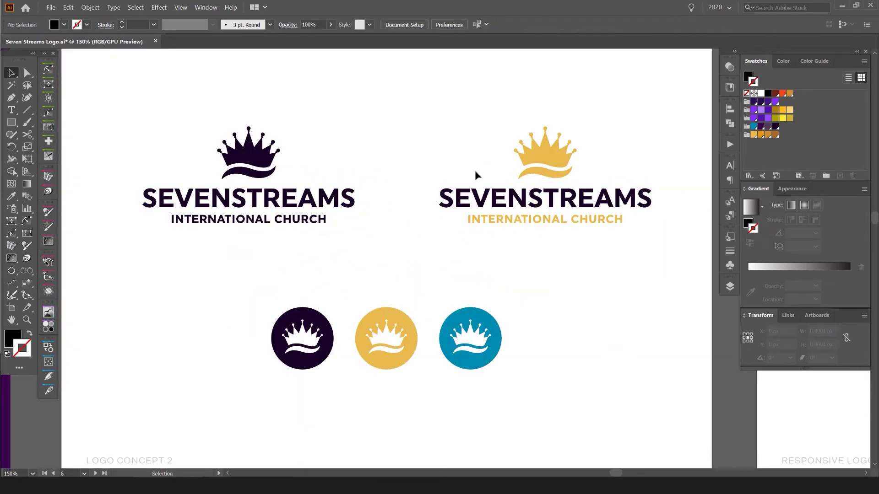
pyautogui.scroll(-2, 475, 172)
# Step: Examine the four gold and blue lockups with a cross in the crown, and hide the panels for an unobstructed view
pyautogui.moveTo(679, 241); pyautogui.dragTo(733, 257)
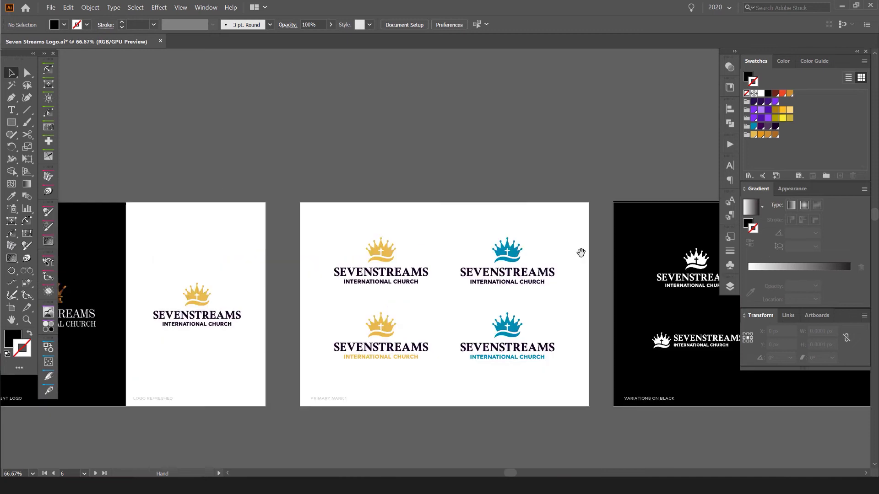
pyautogui.hotkey('ctrl', '+')
pyautogui.hotkey('ctrl', '+')
pyautogui.moveTo(442, 243); pyautogui.dragTo(445, 198)
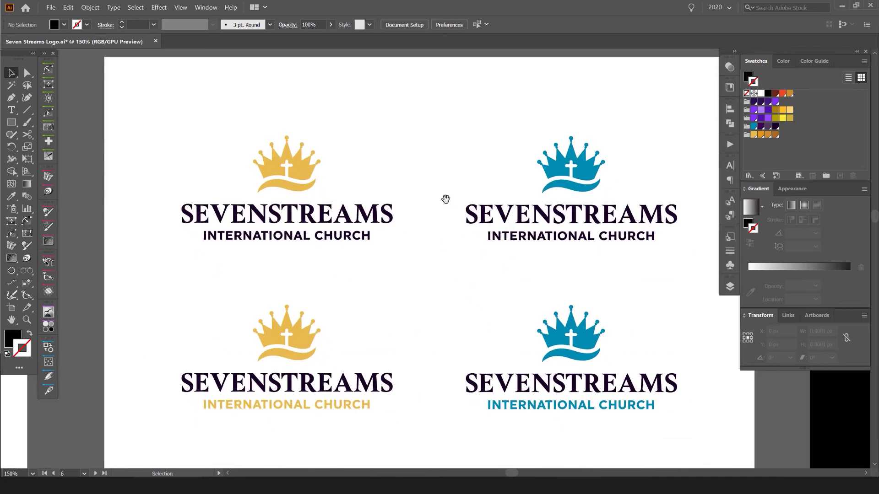
pyautogui.press('Tab')
pyautogui.scroll(-4, 445, 198)
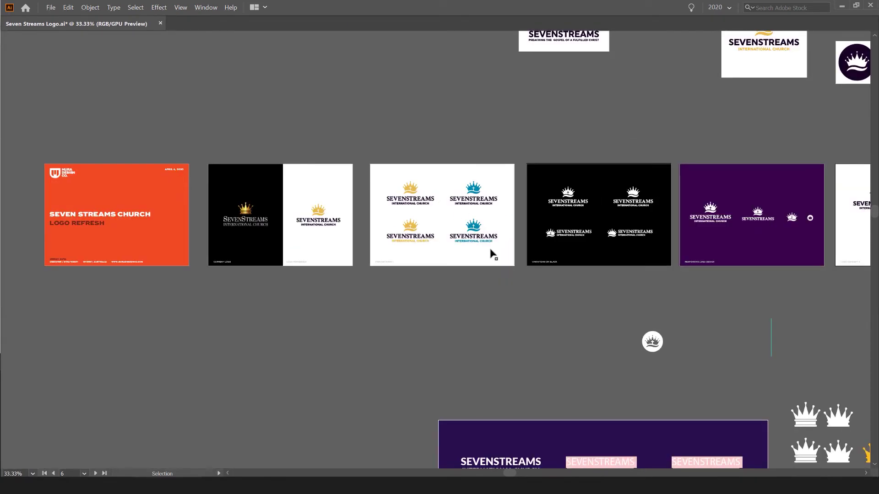
# Step: Return to the black crown drafts, select the three loose waves below the flat-based crown to inspect their paths, and clear the selection
pyautogui.moveTo(667, 340); pyautogui.dragTo(276, 163)
pyautogui.moveTo(707, 277); pyautogui.dragTo(493, 86)
pyautogui.moveTo(566, 354); pyautogui.dragTo(406, 208)
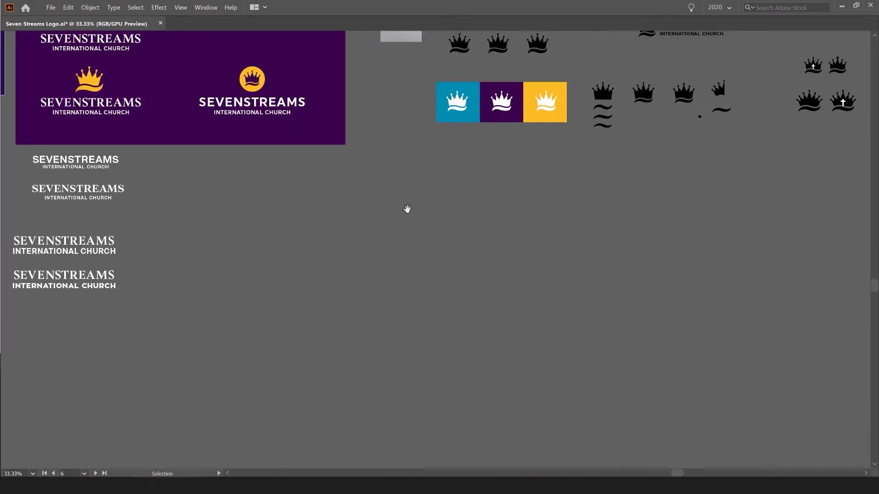
pyautogui.moveTo(603, 56); pyautogui.dragTo(543, 124)
pyautogui.scroll(1, 527, 145)
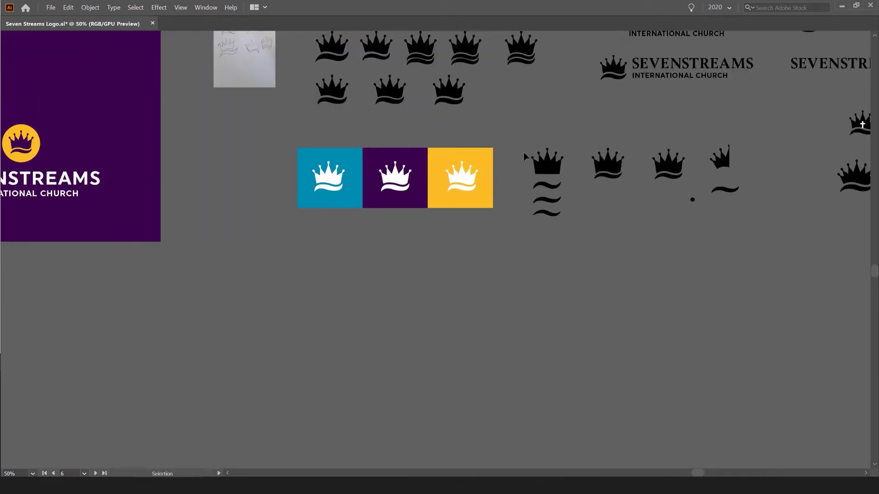
pyautogui.scroll(1, 447, 257)
pyautogui.moveTo(568, 198); pyautogui.dragTo(371, 394)
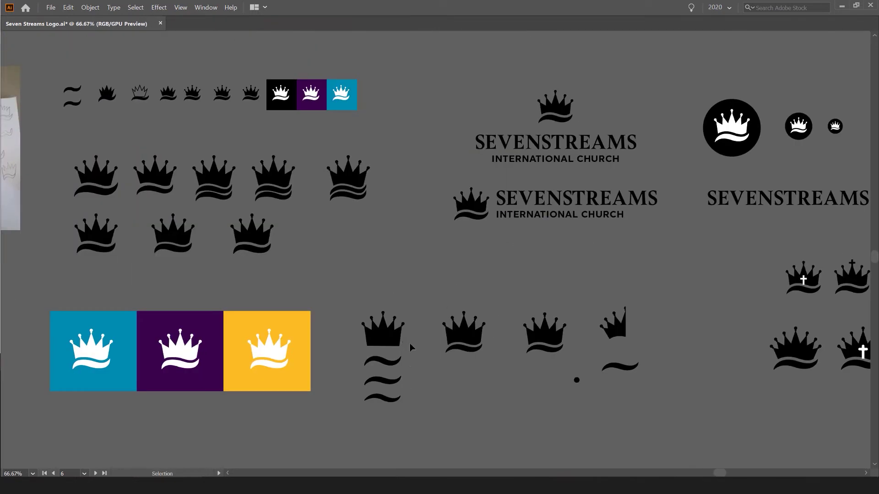
pyautogui.scroll(3, 402, 357)
pyautogui.moveTo(447, 319); pyautogui.dragTo(346, 446)
pyautogui.scroll(-3, 326, 243)
pyautogui.scroll(1, 384, 204)
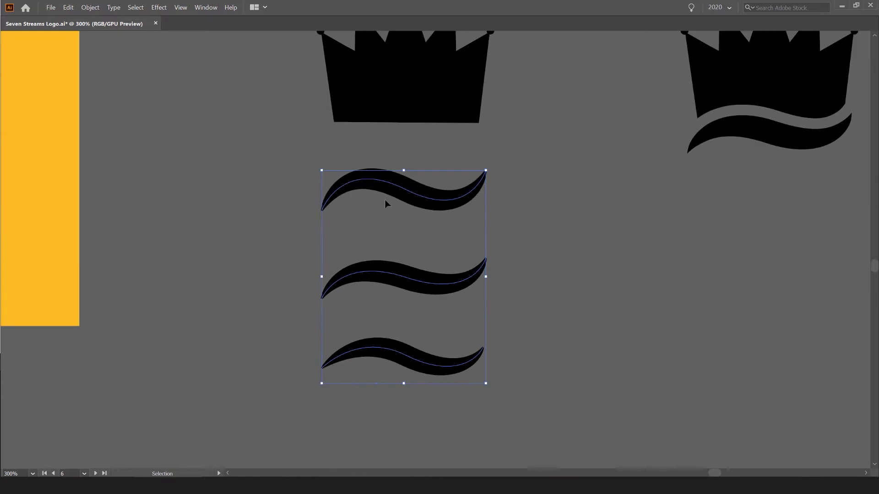
pyautogui.click(505, 228)
# Step: Draw an S-shaped wave path about 90 px wide with the Pen tool in the empty space below the three loose waves
pyautogui.moveTo(524, 320); pyautogui.dragTo(561, 55)
pyautogui.scroll(-1, 471, 284)
pyautogui.moveTo(467, 280); pyautogui.dragTo(434, 255)
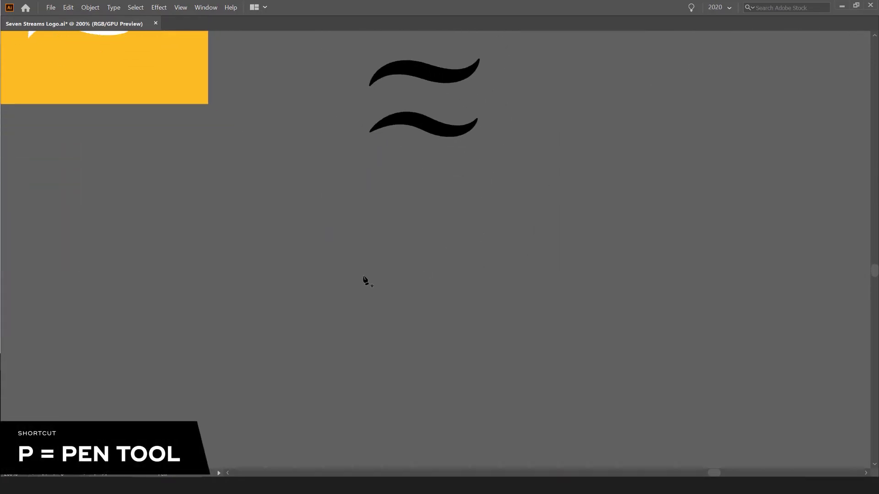
pyautogui.press('p')
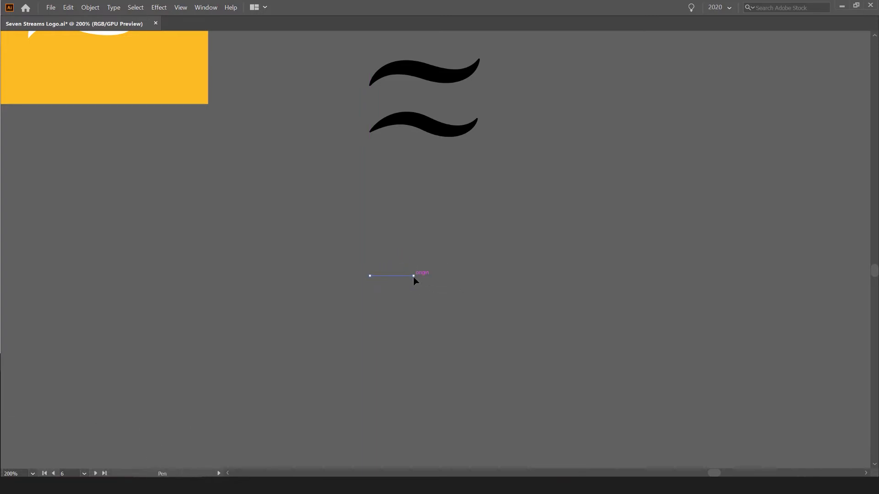
pyautogui.moveTo(444, 302); pyautogui.dragTo(437, 300)
pyautogui.scroll(2, 422, 287)
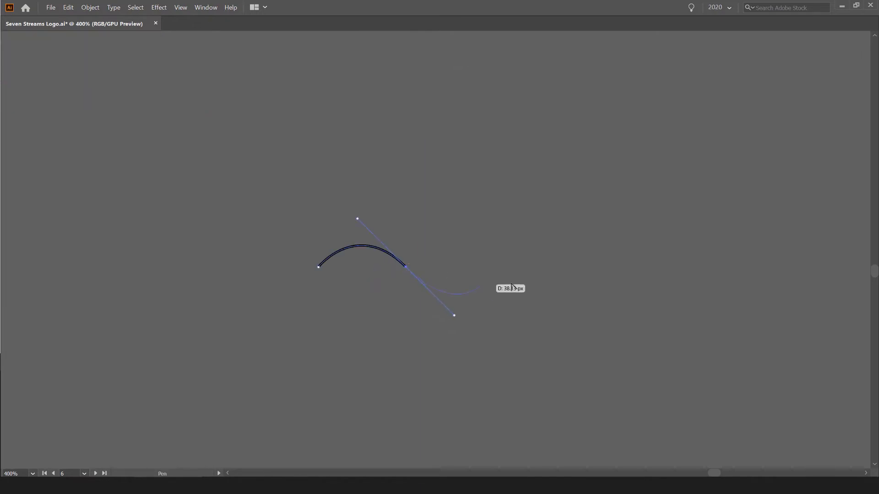
pyautogui.scroll(2, 516, 288)
pyautogui.scroll(-1, 433, 253)
pyautogui.moveTo(414, 250); pyautogui.dragTo(456, 315)
pyautogui.scroll(-2, 506, 339)
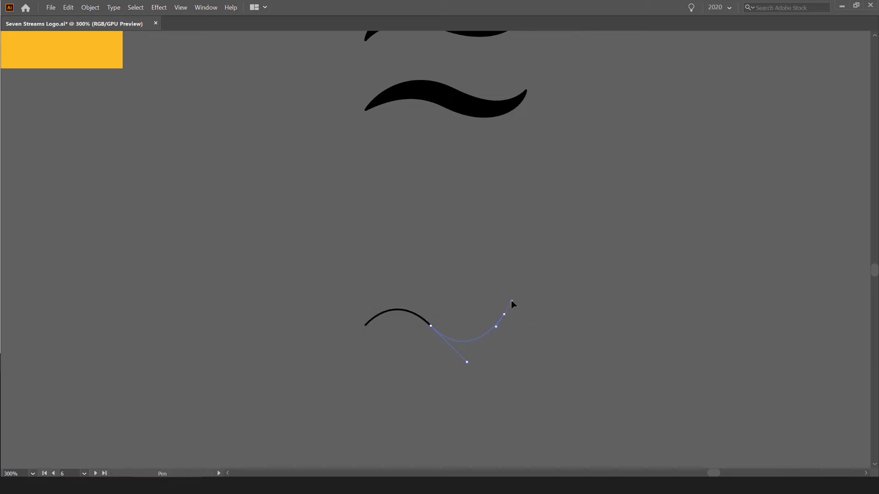
pyautogui.moveTo(512, 301); pyautogui.dragTo(512, 305)
# Step: Flatten the wave's two curves by adjusting the direction handle of its middle anchor point, and deselect the path
pyautogui.click(426, 302)
pyautogui.scroll(1, 462, 301)
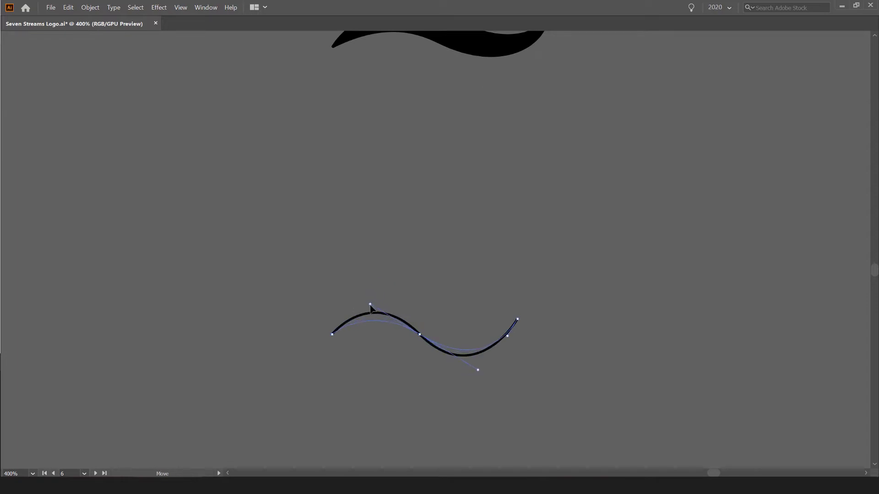
pyautogui.moveTo(378, 314); pyautogui.dragTo(377, 314)
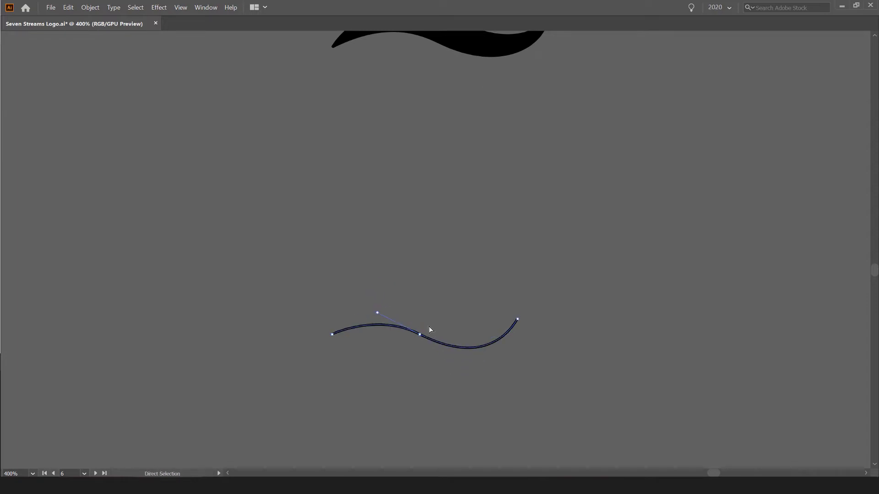
pyautogui.press('v')
pyautogui.click(594, 332)
pyautogui.scroll(-2, 594, 331)
# Step: Move the wave's right and left end anchor points slightly lower, and clear the selection
pyautogui.scroll(2, 579, 327)
pyautogui.press('a')
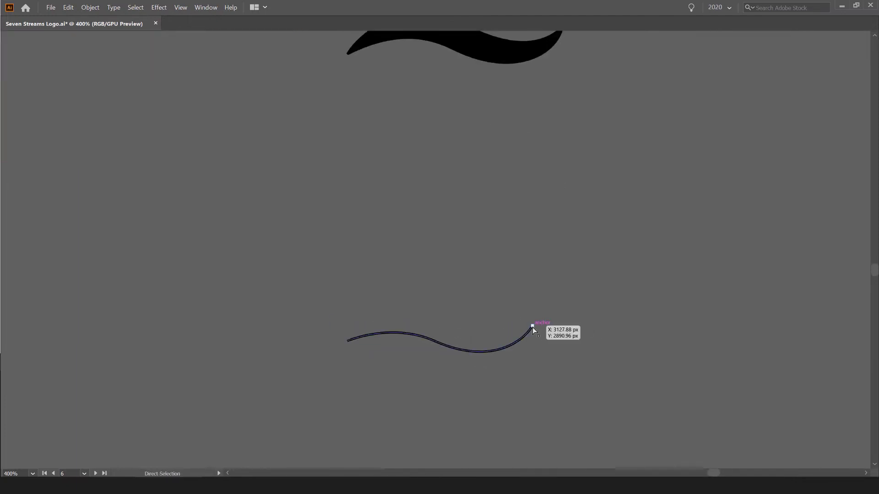
pyautogui.moveTo(532, 328); pyautogui.dragTo(532, 333)
pyautogui.click(625, 301)
pyautogui.scroll(-1, 626, 301)
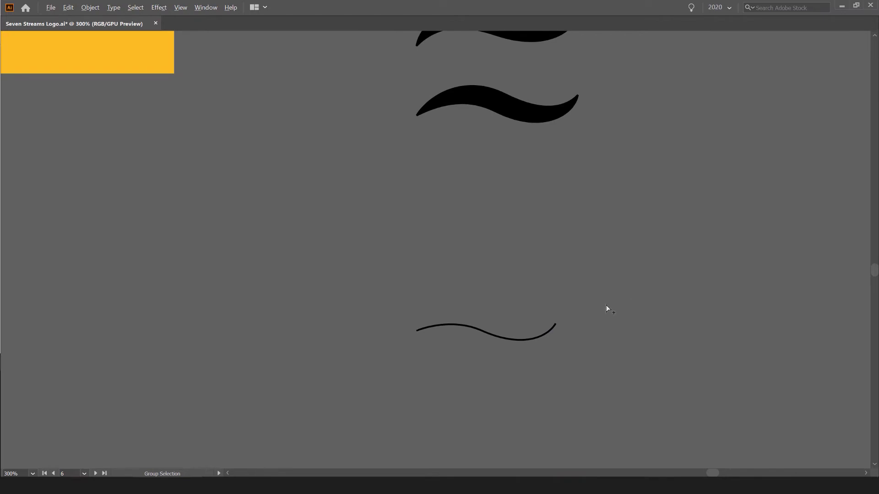
pyautogui.scroll(-2, 605, 304)
pyautogui.scroll(2, 532, 308)
pyautogui.click(490, 328)
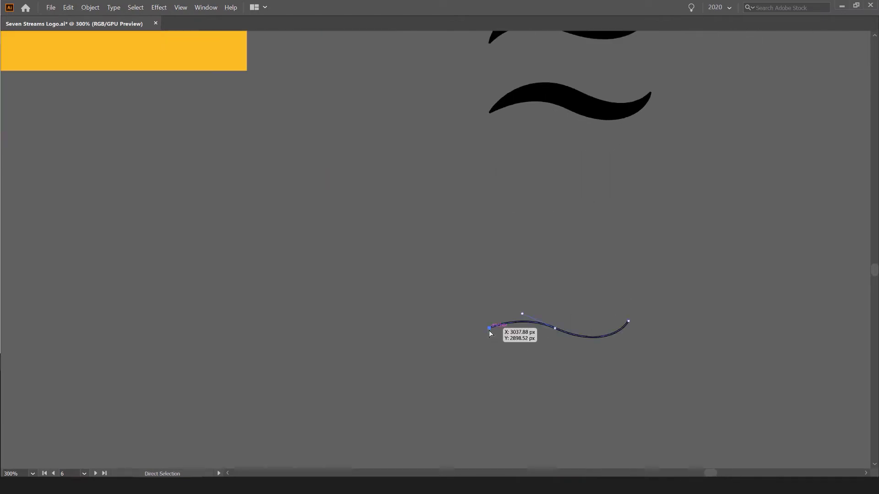
pyautogui.moveTo(489, 329); pyautogui.dragTo(489, 334)
pyautogui.click(513, 284)
# Step: Restore the hidden panels, select the wave path and widen its middle to about 11.58 px with the Width tool
pyautogui.moveTo(514, 284); pyautogui.dragTo(315, 197)
pyautogui.press('Tab')
pyautogui.scroll(2, 369, 249)
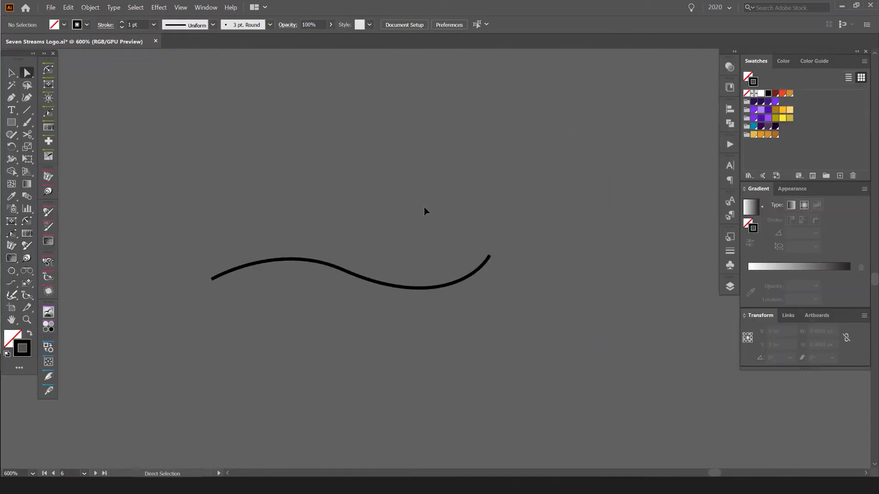
pyautogui.press('v')
pyautogui.click(326, 263)
pyautogui.scroll(-2, 326, 271)
pyautogui.moveTo(363, 177); pyautogui.dragTo(404, 208)
pyautogui.scroll(1, 405, 208)
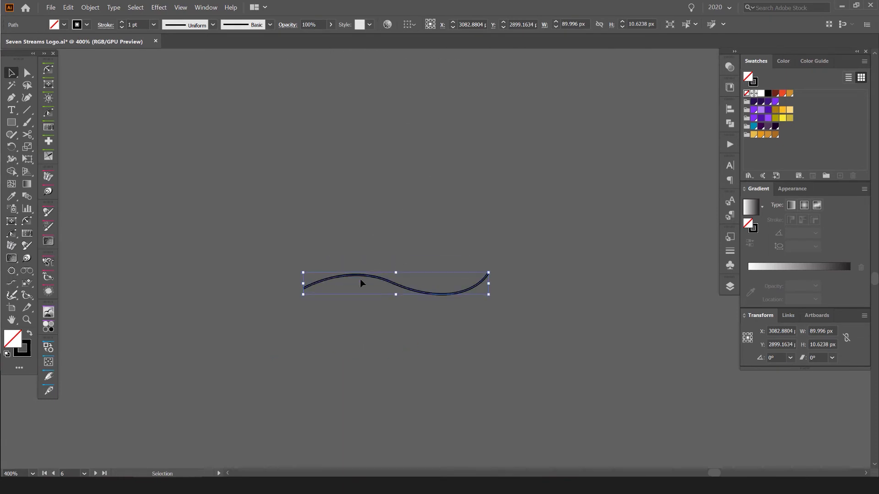
pyautogui.hotkey('shift', 'w')
pyautogui.click(11, 160)
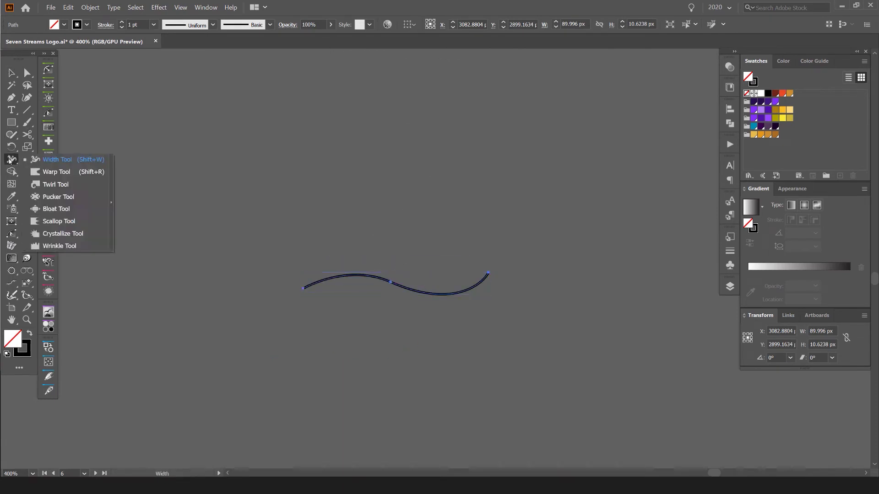
pyautogui.click(57, 160)
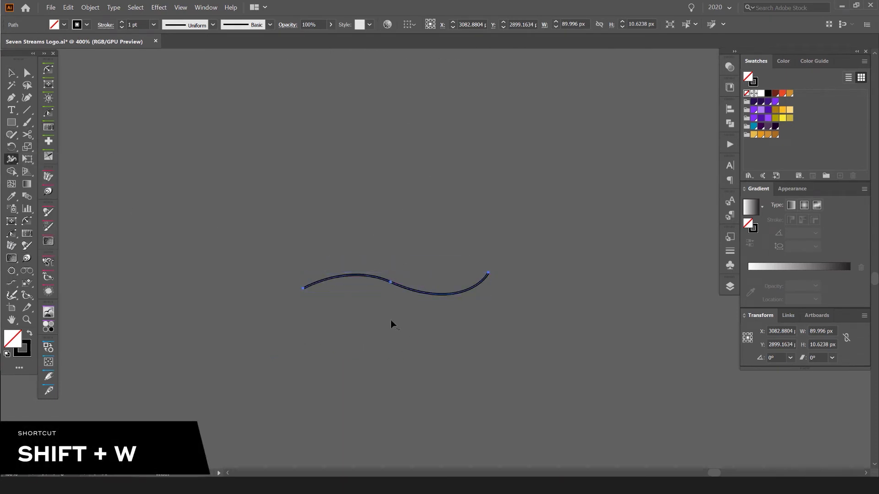
pyautogui.scroll(1, 387, 289)
pyautogui.moveTo(393, 281)
pyautogui.mouseDown()
pyautogui.moveTo(389, 339)
pyautogui.moveTo(407, 287)
pyautogui.moveTo(393, 312)
pyautogui.moveTo(394, 301)
pyautogui.mouseUp()
# Step: Taper both blunt ends of the wave stroke to sharp points with the Width tool, and deselect the wave
pyautogui.scroll(4, 552, 268)
pyautogui.scroll(2, 554, 268)
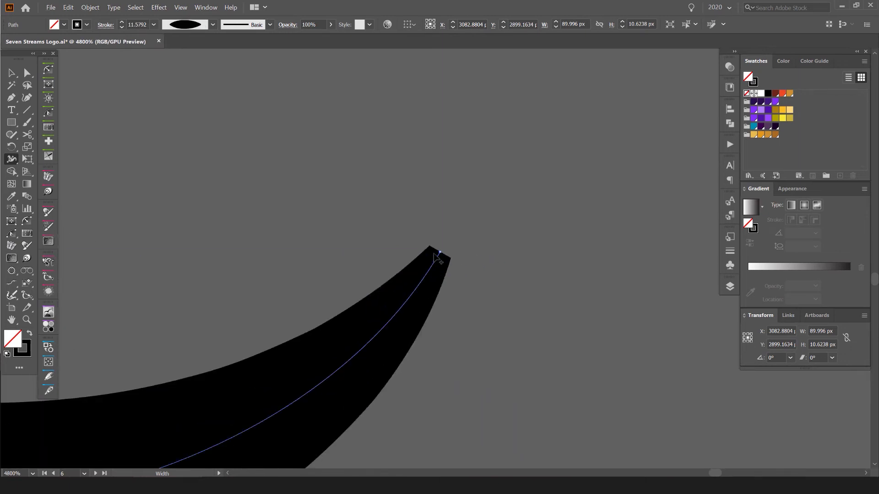
pyautogui.moveTo(445, 257)
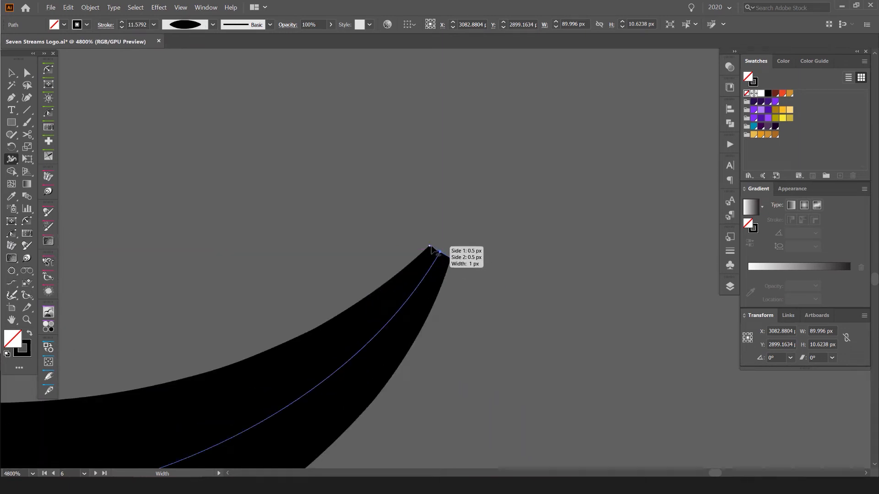
pyautogui.moveTo(429, 246); pyautogui.dragTo(440, 251)
pyautogui.scroll(-3, 450, 253)
pyautogui.moveTo(187, 231); pyautogui.dragTo(489, 244)
pyautogui.moveTo(68, 269); pyautogui.dragTo(348, 254)
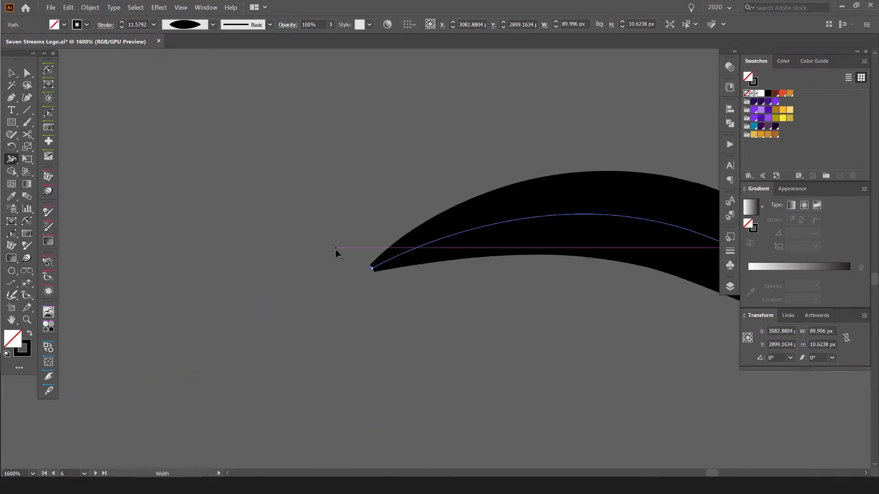
pyautogui.scroll(4, 363, 263)
pyautogui.scroll(-1, 338, 279)
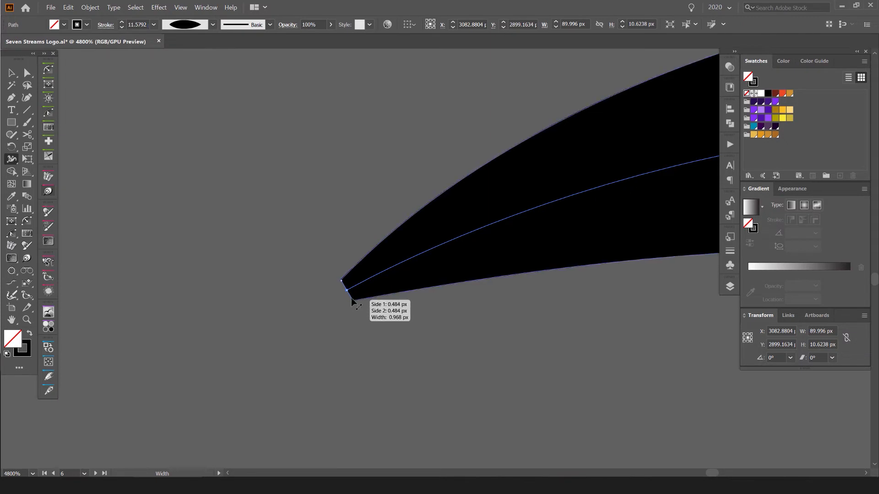
pyautogui.scroll(-5, 352, 300)
pyautogui.scroll(-2, 343, 288)
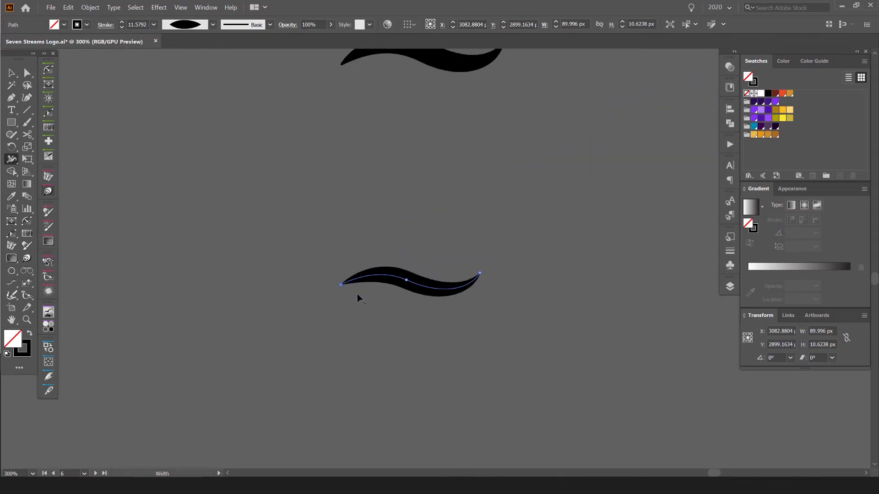
pyautogui.press('v')
pyautogui.click(483, 250)
pyautogui.scroll(-2, 485, 251)
pyautogui.scroll(3, 485, 247)
# Step: Reselect the wave and narrow its middle to about 10 px with the Width tool
pyautogui.click(419, 293)
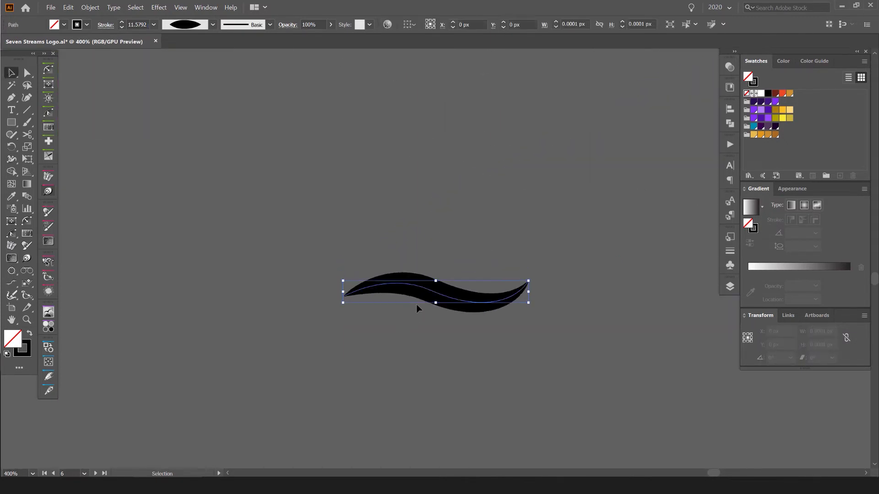
pyautogui.scroll(2, 426, 295)
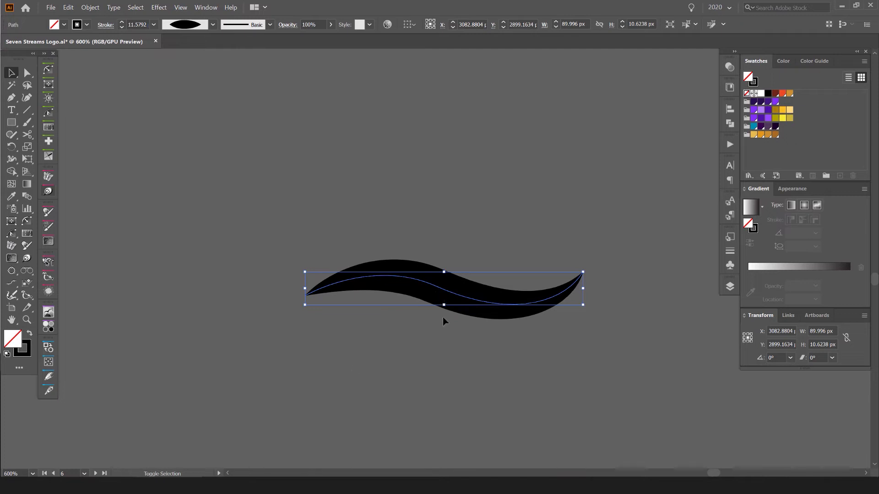
pyautogui.hotkey('shift', 'w')
pyautogui.scroll(1, 441, 291)
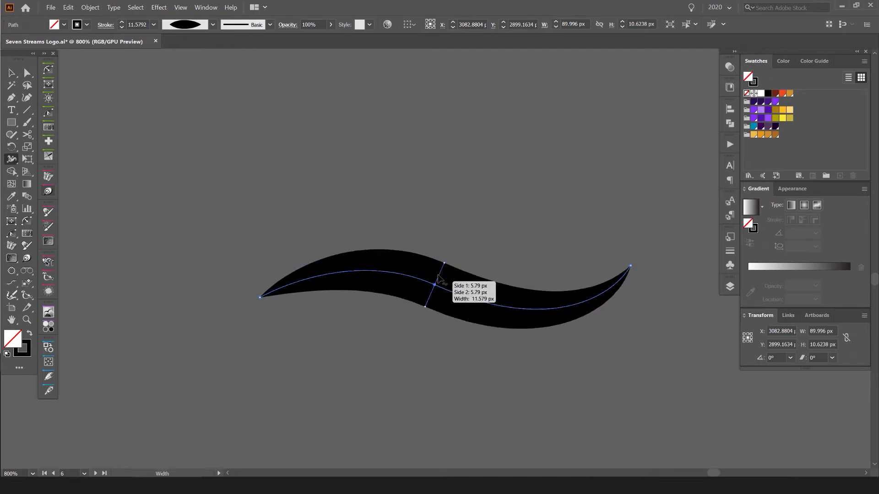
pyautogui.moveTo(445, 265); pyautogui.dragTo(443, 268)
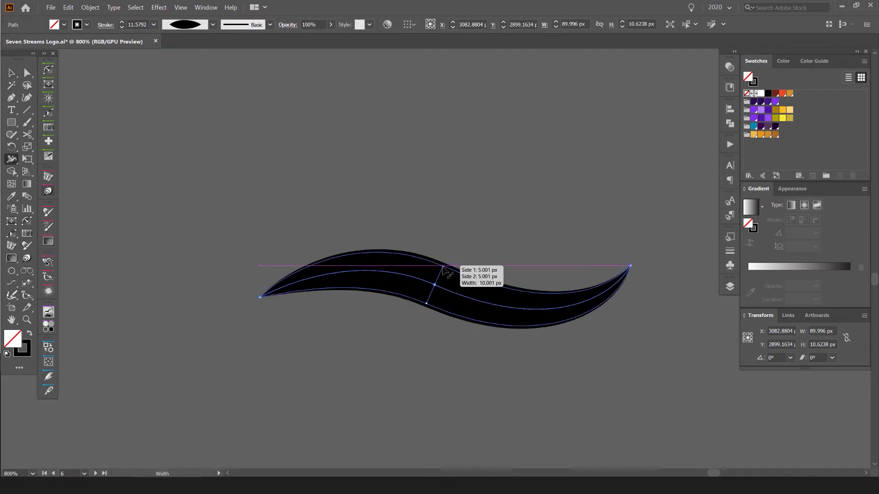
# Step: Reshape the wave by steepening the direction handles of its middle anchor point
pyautogui.press('a')
pyautogui.click(377, 346)
pyautogui.click(434, 285)
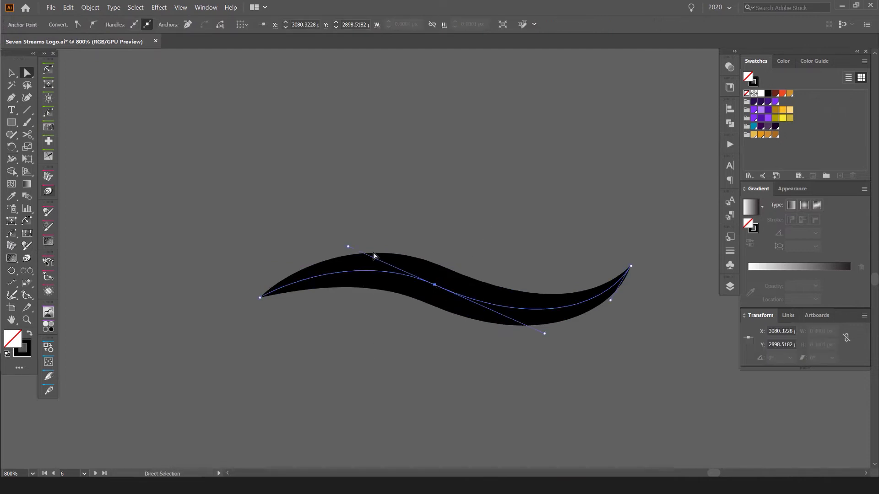
pyautogui.moveTo(349, 247); pyautogui.dragTo(515, 224)
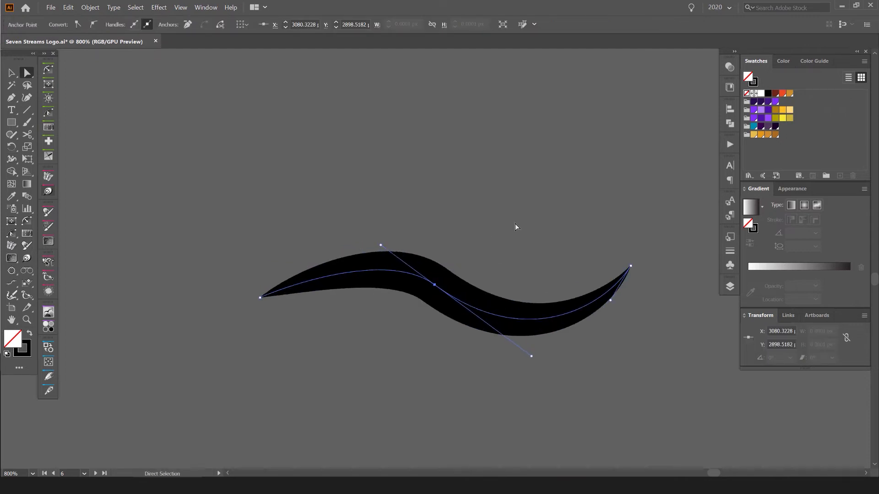
# Step: Undo the last handle steepening and lower the wave's left tip slightly, and deselect the wave
pyautogui.click(520, 222)
pyautogui.scroll(-2, 520, 222)
pyautogui.hotkey('ctrl', 'z')
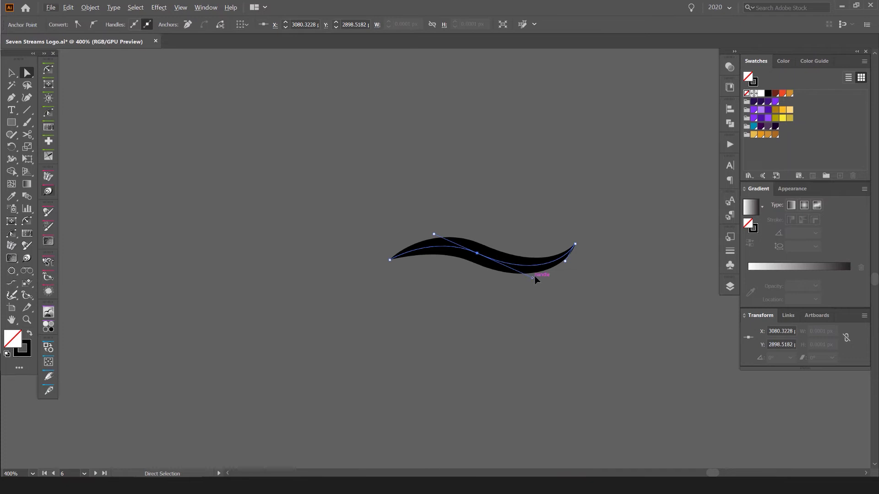
pyautogui.moveTo(390, 259); pyautogui.dragTo(388, 265)
pyautogui.click(554, 185)
pyautogui.scroll(-3, 555, 202)
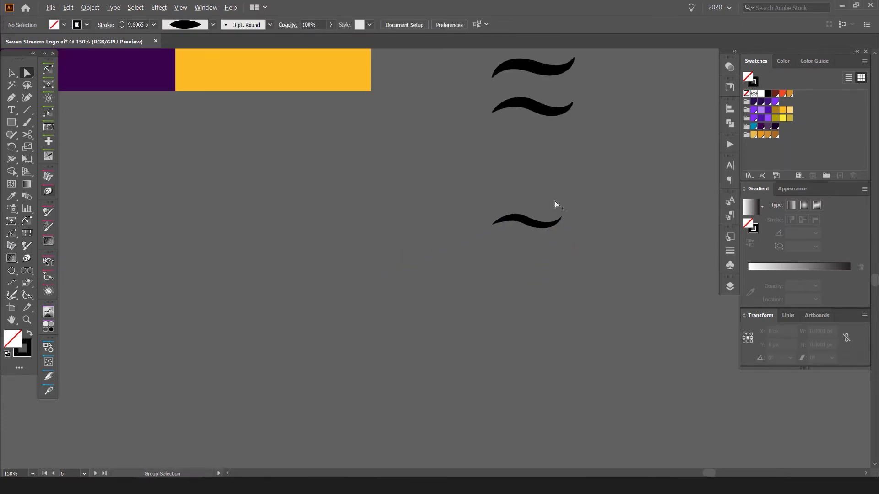
# Step: Try a further adjustment of the wave's left end and undo it
pyautogui.scroll(2, 553, 202)
pyautogui.click(503, 229)
pyautogui.scroll(1, 514, 229)
pyautogui.moveTo(502, 231); pyautogui.dragTo(518, 233)
pyautogui.click(540, 210)
pyautogui.scroll(-2, 540, 210)
pyautogui.moveTo(606, 175); pyautogui.dragTo(572, 205)
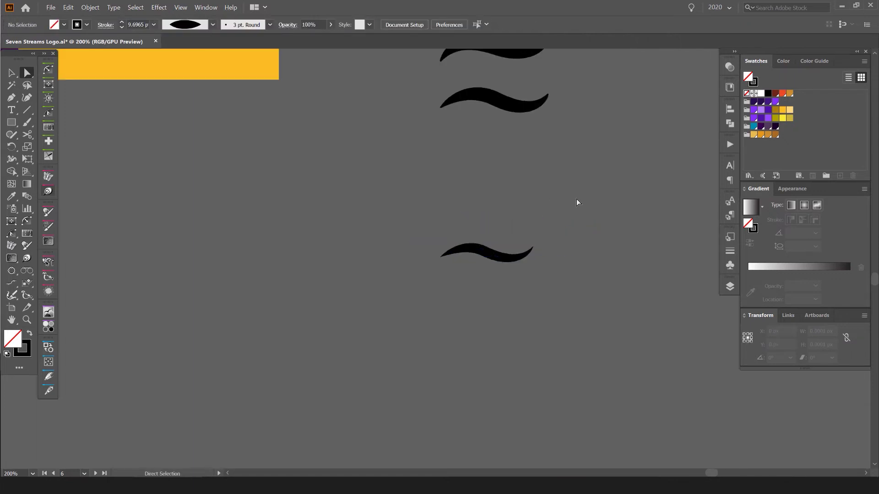
pyautogui.scroll(2, 549, 211)
pyautogui.click(498, 256)
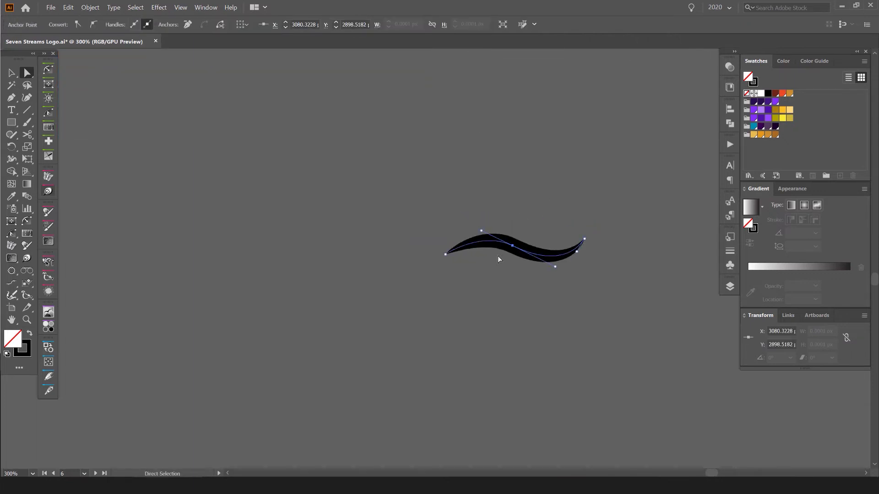
pyautogui.hotkey('ctrl', 'z')
pyautogui.click(574, 232)
# Step: Set the wave's stroke weight to 10 pt and deselect it
pyautogui.scroll(-3, 573, 232)
pyautogui.moveTo(559, 205); pyautogui.dragTo(473, 238)
pyautogui.press('v')
pyautogui.click(476, 270)
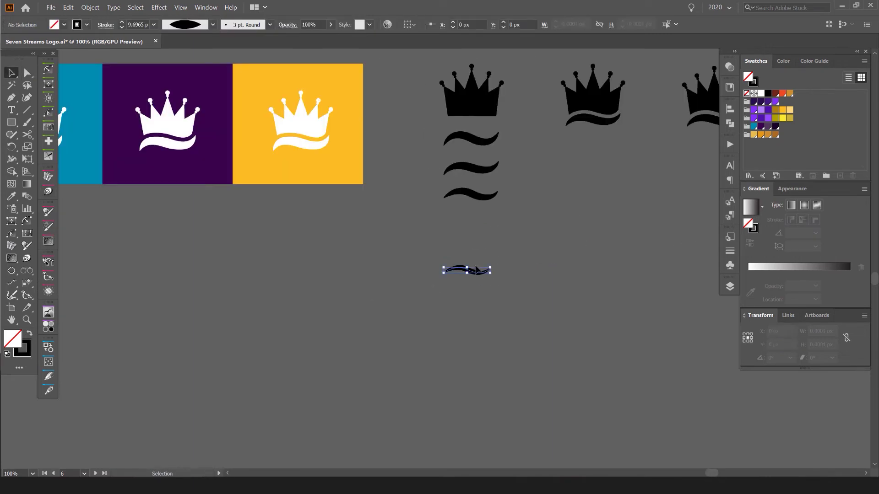
pyautogui.scroll(2, 474, 262)
pyautogui.click(123, 22)
pyautogui.click(503, 224)
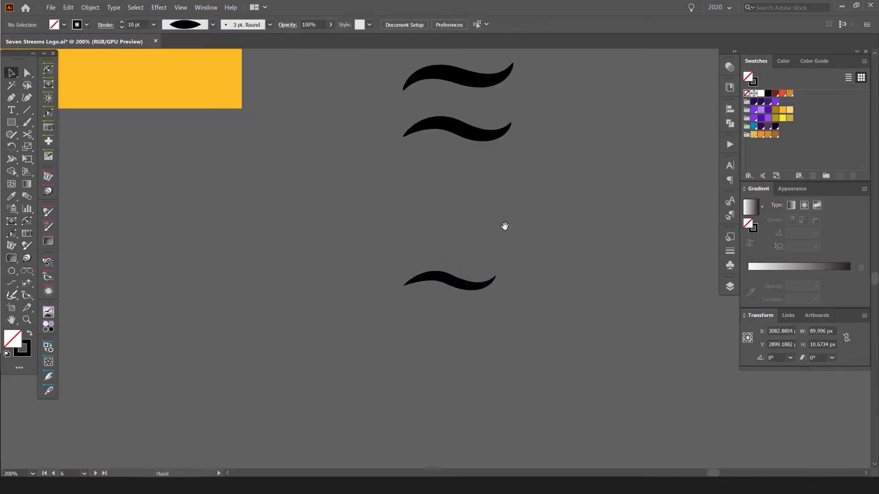
pyautogui.click(481, 286)
pyautogui.scroll(-3, 488, 270)
pyautogui.scroll(2, 498, 277)
pyautogui.moveTo(482, 276); pyautogui.dragTo(484, 315)
pyautogui.click(506, 268)
pyautogui.scroll(-2, 510, 251)
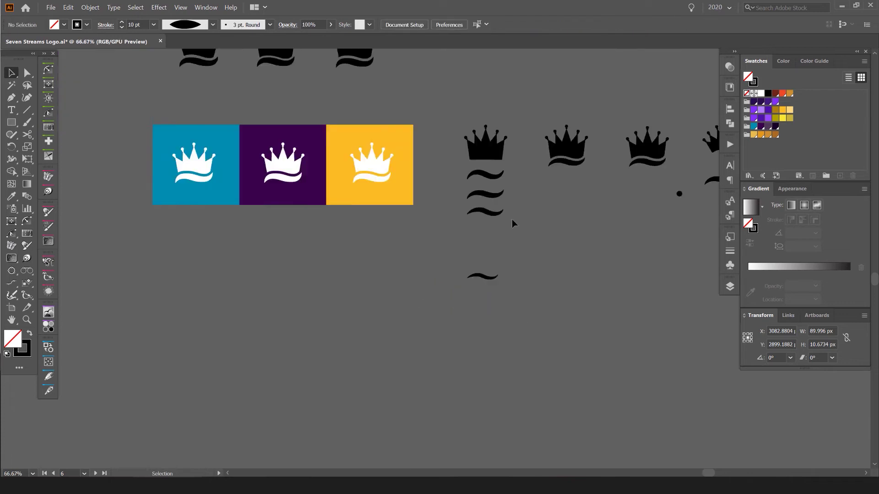
# Step: Place the photo of the hand-drawn crown sketches in an empty area of the canvas and lock it
pyautogui.moveTo(509, 156); pyautogui.dragTo(476, 391)
pyautogui.moveTo(128, 192); pyautogui.dragTo(405, 144)
pyautogui.click(344, 90)
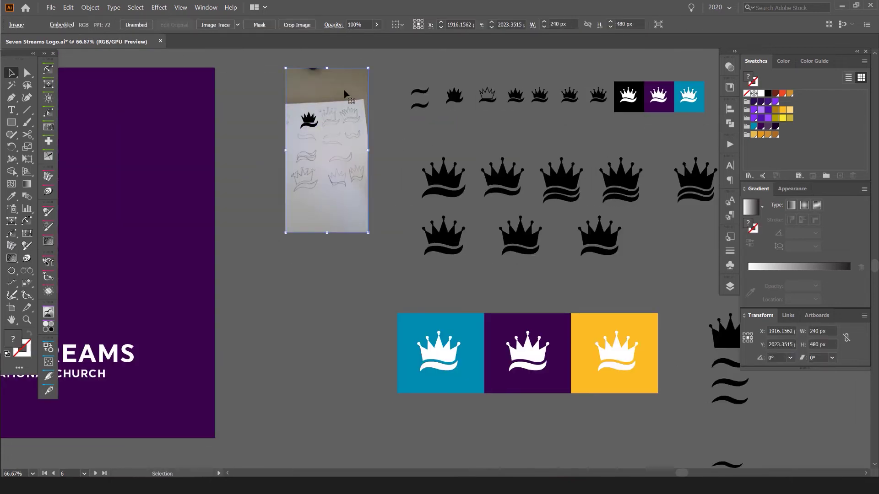
pyautogui.moveTo(328, 133)
pyautogui.mouseDown()
pyautogui.moveTo(510, 352)
pyautogui.moveTo(402, 143)
pyautogui.mouseUp()
pyautogui.moveTo(365, 204); pyautogui.dragTo(491, 342)
pyautogui.hotkey('ctrl', '2')
# Step: Draw a rectangle about 32 × 62 px over the left half of a faint crown sketch and fill it black
pyautogui.scroll(4, 516, 261)
pyautogui.moveTo(510, 292); pyautogui.dragTo(457, 272)
pyautogui.press('m')
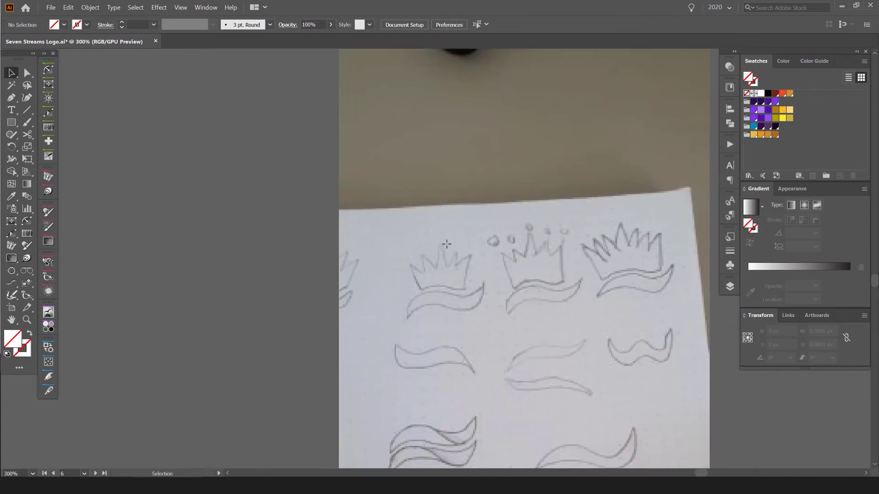
pyautogui.moveTo(397, 222); pyautogui.dragTo(441, 288)
pyautogui.press('v')
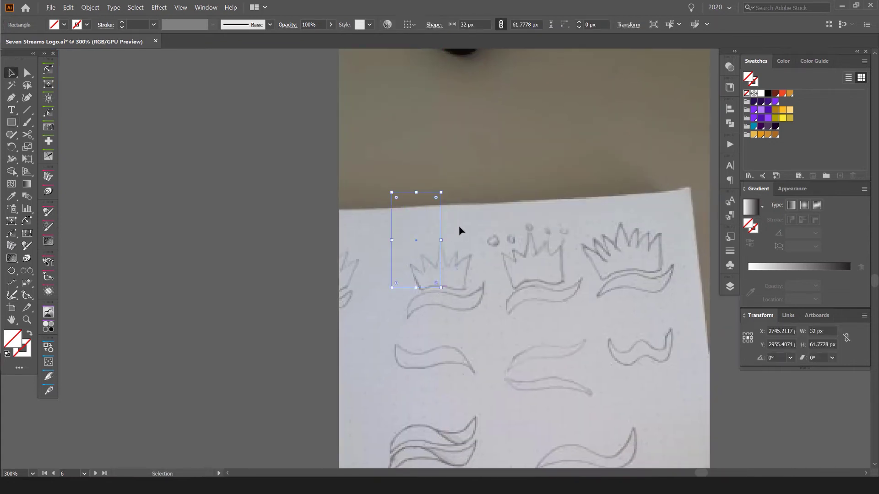
pyautogui.click(767, 94)
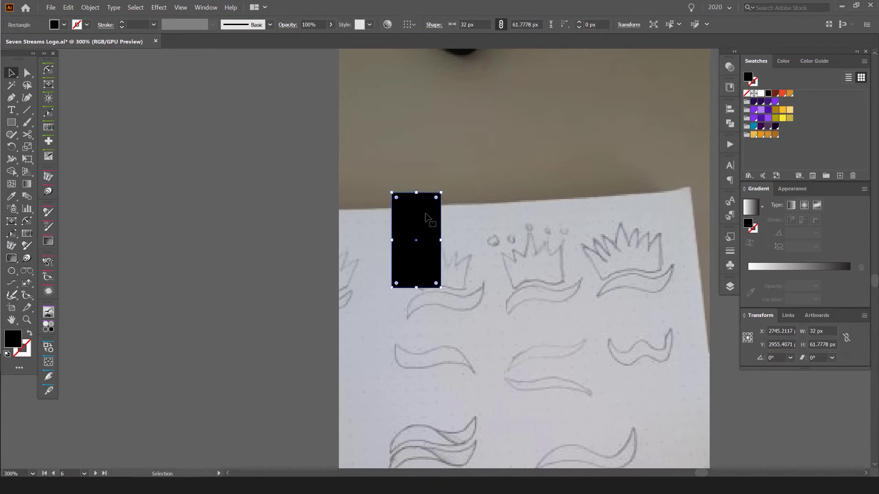
# Step: Shorten the black rectangle from its upper edge to form a low crown base, and deselect it
pyautogui.scroll(1, 428, 210)
pyautogui.moveTo(415, 200); pyautogui.dragTo(415, 277)
pyautogui.scroll(1, 416, 278)
pyautogui.click(455, 261)
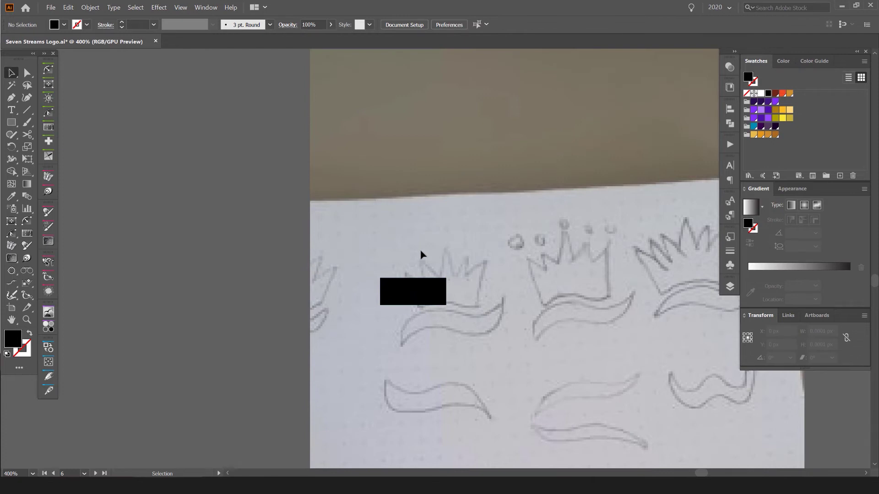
# Step: Draw a closed half-crown outline with three spikes using the Pen tool, starting at the rectangle's lower right corner
pyautogui.press('p')
pyautogui.click(446, 305)
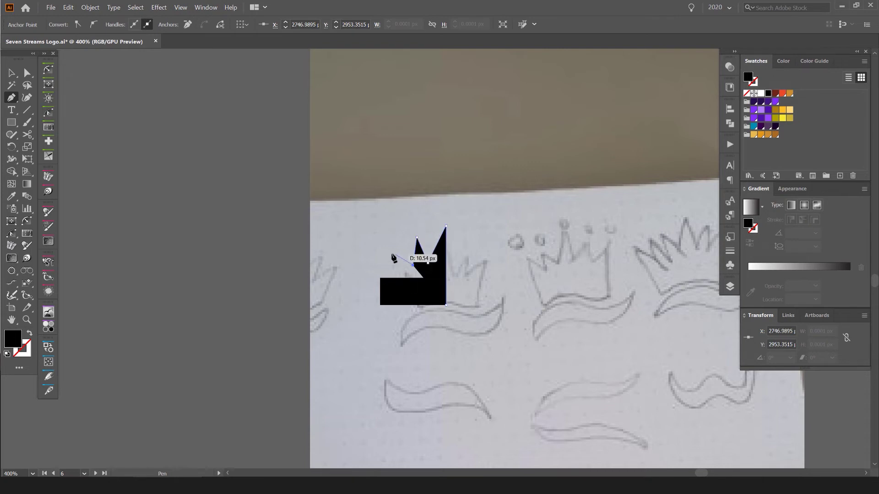
pyautogui.click(408, 304)
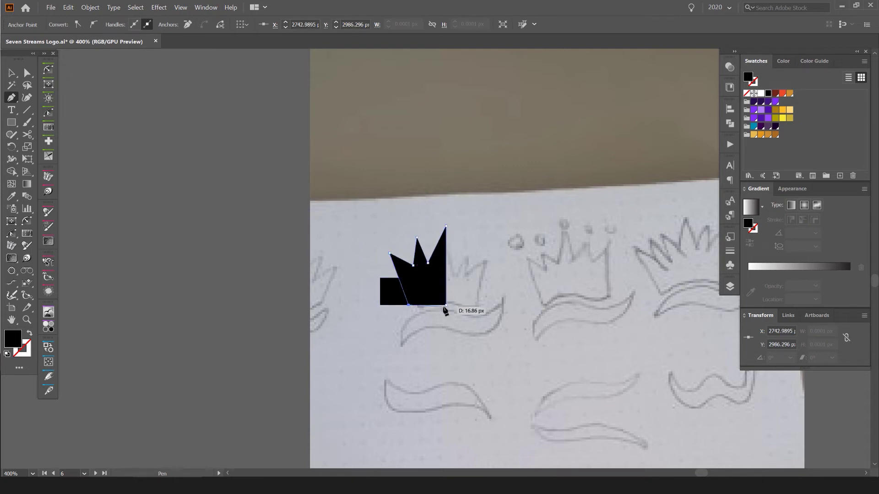
pyautogui.click(446, 305)
# Step: Select the half crown and rectangle, and remove the rectangle part outside the crown's slanted side with Shape Builder
pyautogui.press('v')
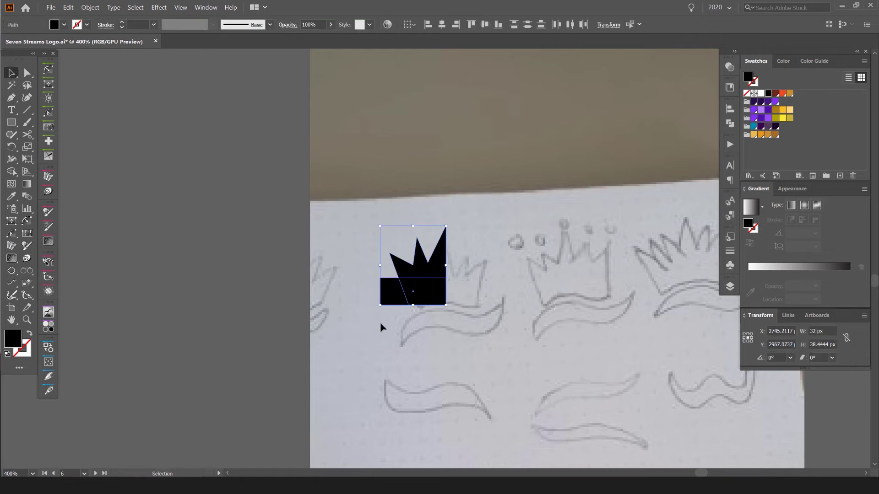
pyautogui.scroll(1, 389, 329)
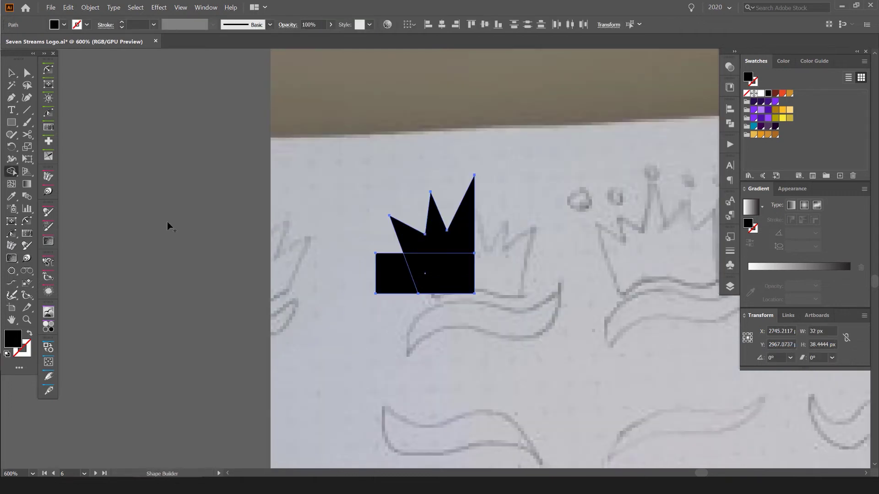
pyautogui.click(10, 177)
pyautogui.keyDown('alt'); pyautogui.click(388, 275); pyautogui.keyUp('alt')
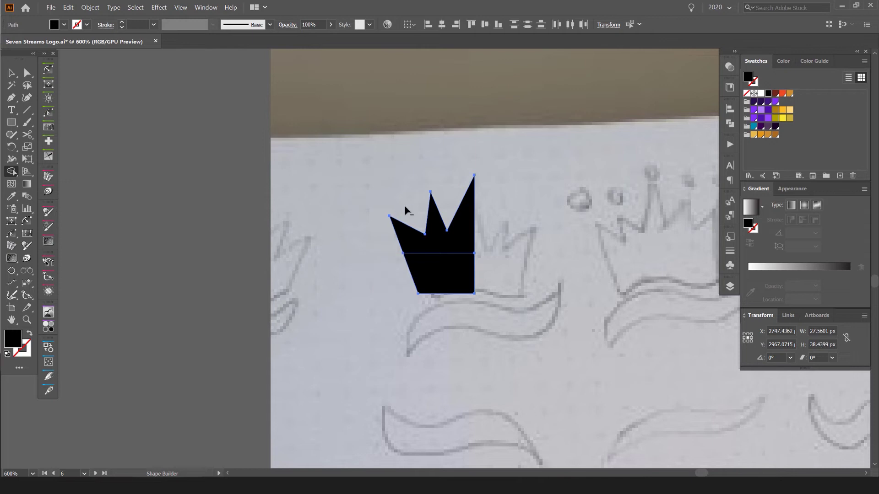
# Step: Reshape the half crown by moving the middle spike's tip outward, deepening the outer notch and shifting the inner notch toward the centre
pyautogui.scroll(2, 405, 211)
pyautogui.press('a')
pyautogui.moveTo(453, 176); pyautogui.dragTo(442, 163)
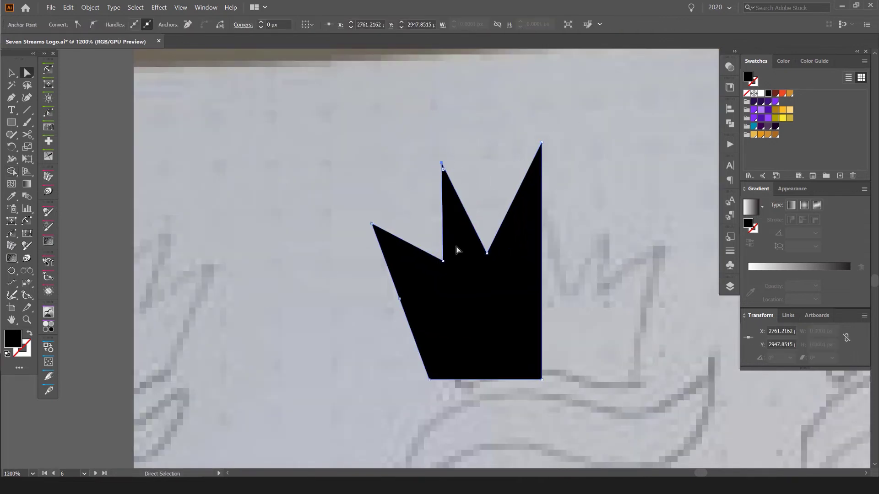
pyautogui.moveTo(443, 261); pyautogui.dragTo(443, 274)
pyautogui.moveTo(488, 253); pyautogui.dragTo(499, 249)
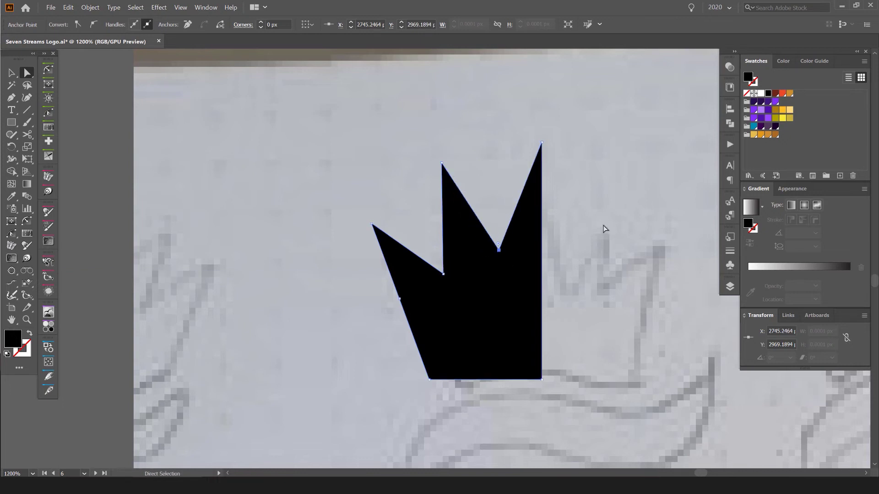
pyautogui.click(605, 228)
# Step: Reflect a copy of the half crown across a vertical axis through its tallest spike
pyautogui.scroll(-3, 607, 208)
pyautogui.moveTo(596, 201); pyautogui.dragTo(506, 211)
pyautogui.moveTo(571, 184); pyautogui.dragTo(476, 257)
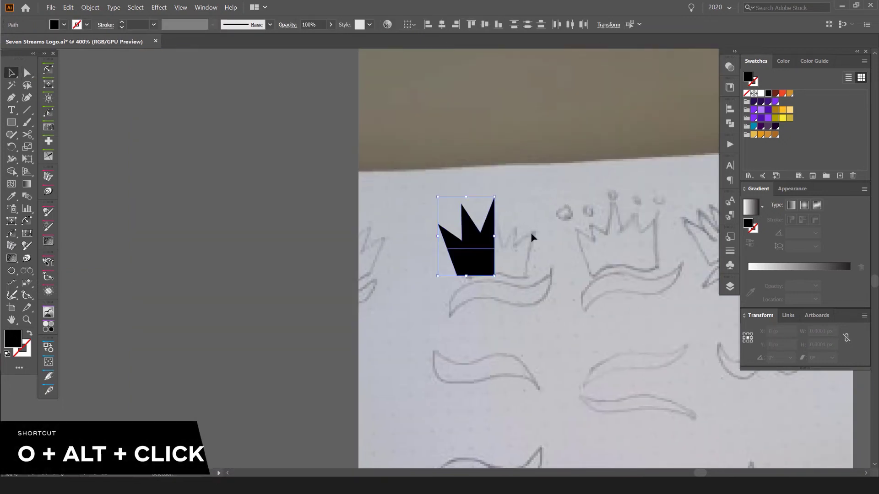
pyautogui.scroll(1, 531, 235)
pyautogui.hotkey('ctrl', '4')
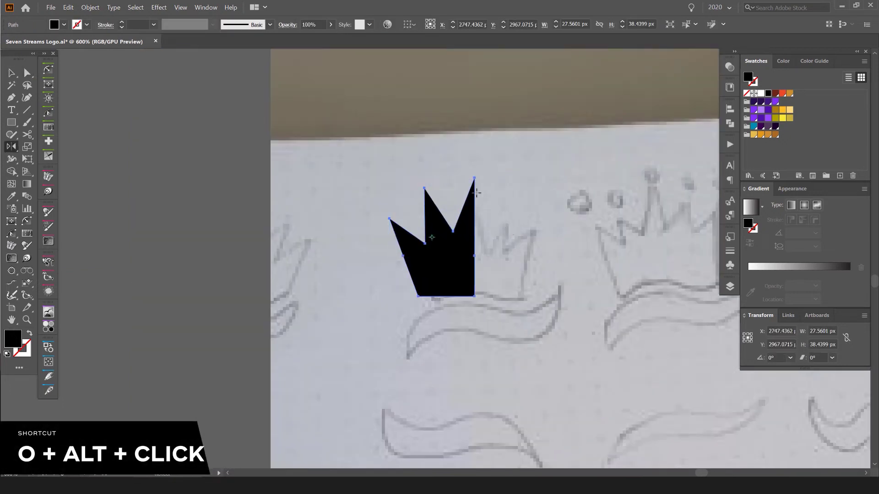
pyautogui.keyDown('alt'); pyautogui.click(474, 177); pyautogui.keyUp('alt')
pyautogui.click(565, 277)
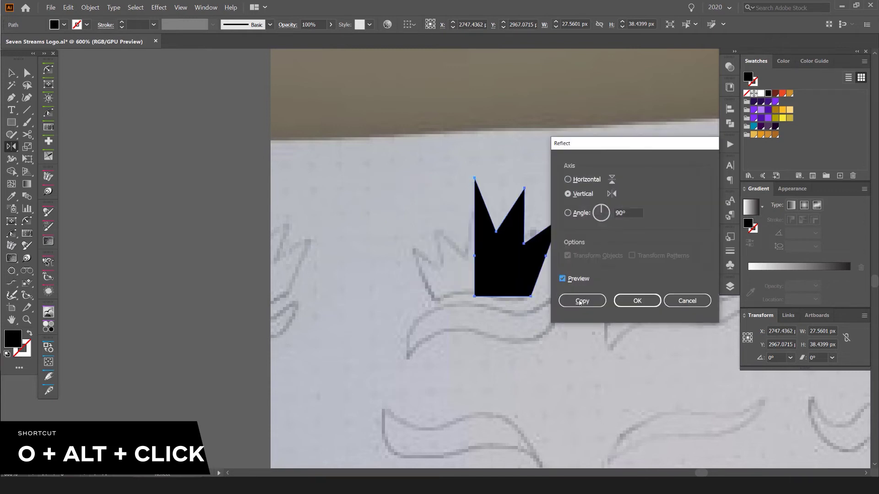
pyautogui.click(584, 297)
# Step: Select both crown halves, unite them into one shape with Pathfinder and deselect
pyautogui.press('v')
pyautogui.hotkey('ctrl', 'a')
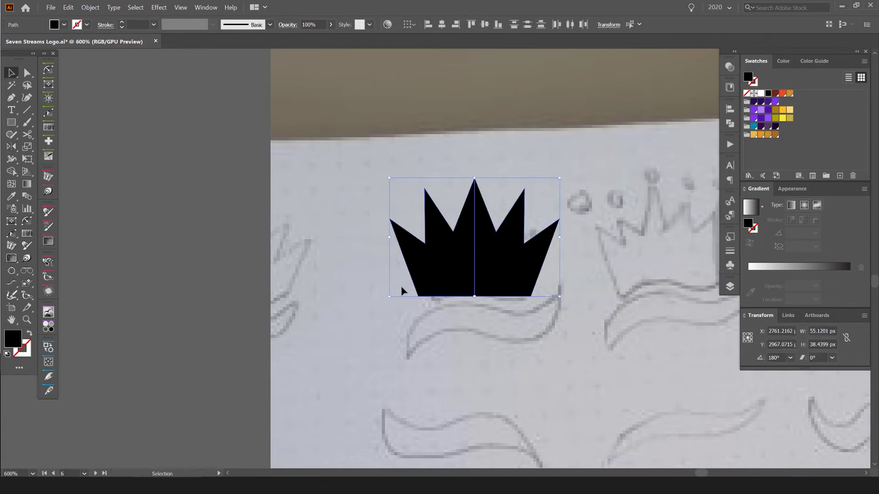
pyautogui.click(730, 123)
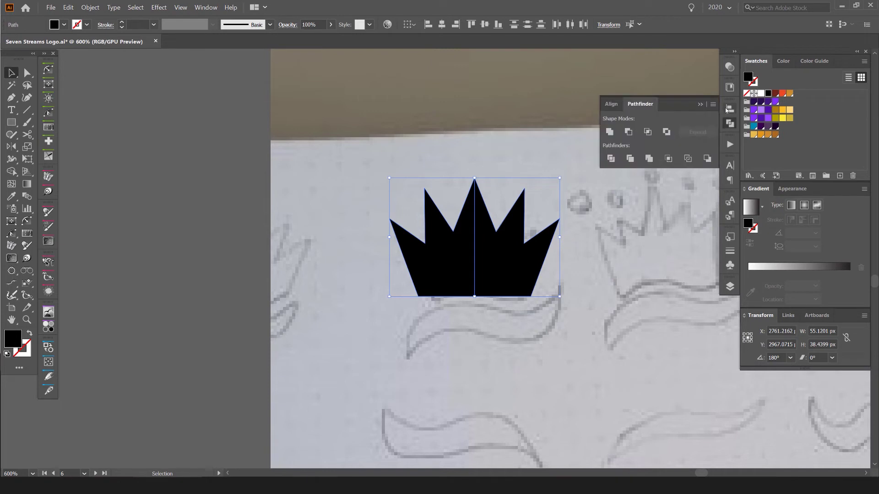
pyautogui.click(611, 132)
pyautogui.scroll(-4, 551, 143)
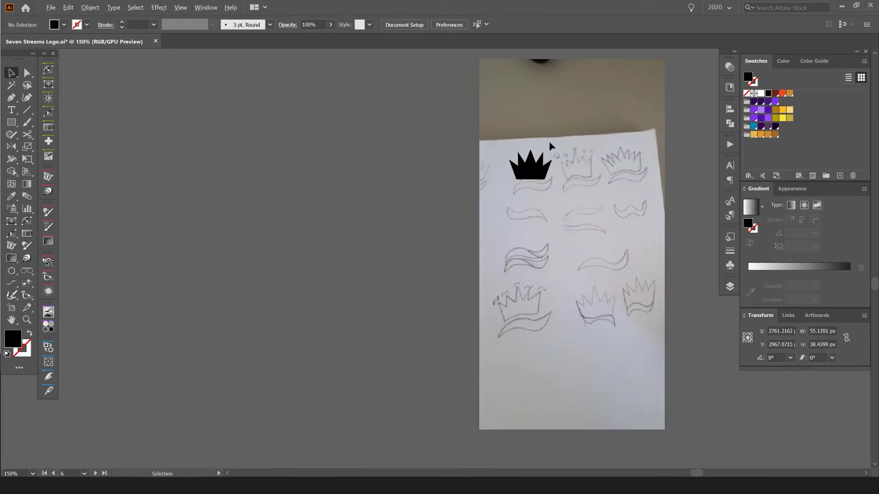
# Step: Draw a black circle about 5.33 px wide and set it on the tip of the crown's middle spike
pyautogui.scroll(4, 551, 143)
pyautogui.moveTo(500, 232); pyautogui.dragTo(503, 79)
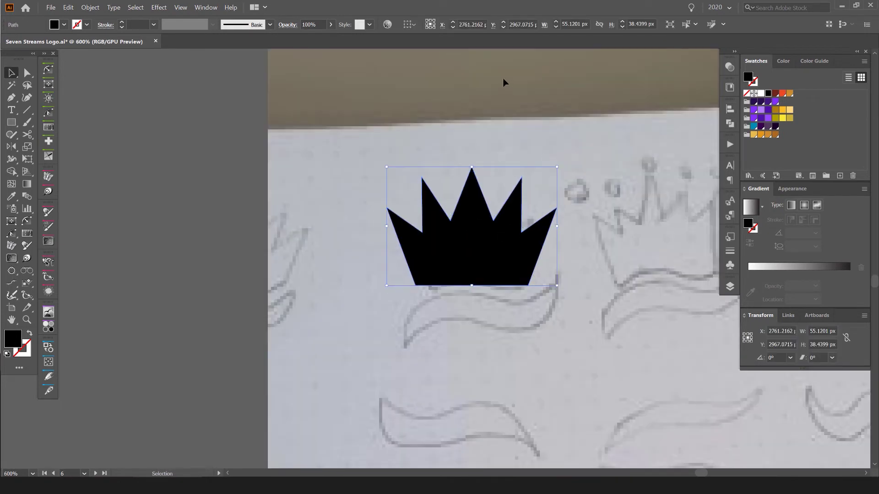
pyautogui.press('v')
pyautogui.click(467, 152)
pyautogui.press('l')
pyautogui.scroll(2, 467, 152)
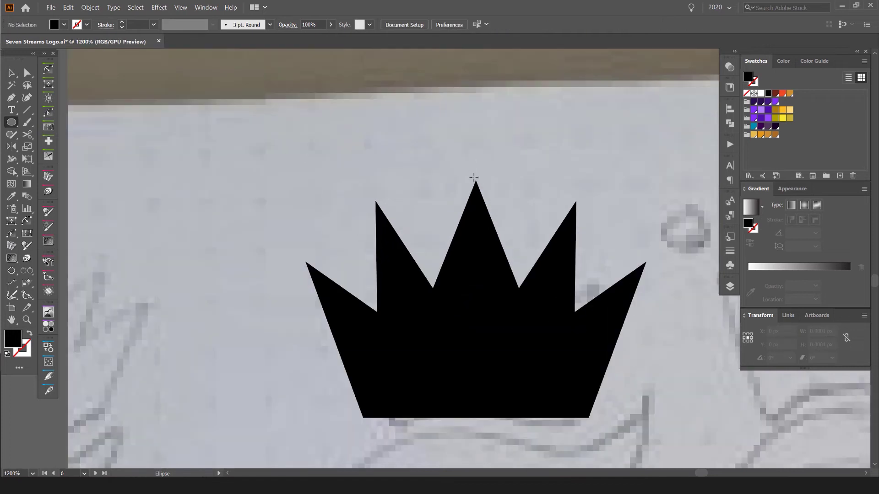
pyautogui.moveTo(476, 179)
pyautogui.mouseDown()
pyautogui.moveTo(493, 196)
pyautogui.moveTo(481, 174)
pyautogui.mouseUp()
pyautogui.press('v')
pyautogui.click(510, 177)
pyautogui.click(501, 165)
pyautogui.scroll(3, 508, 172)
pyautogui.scroll(-3, 476, 170)
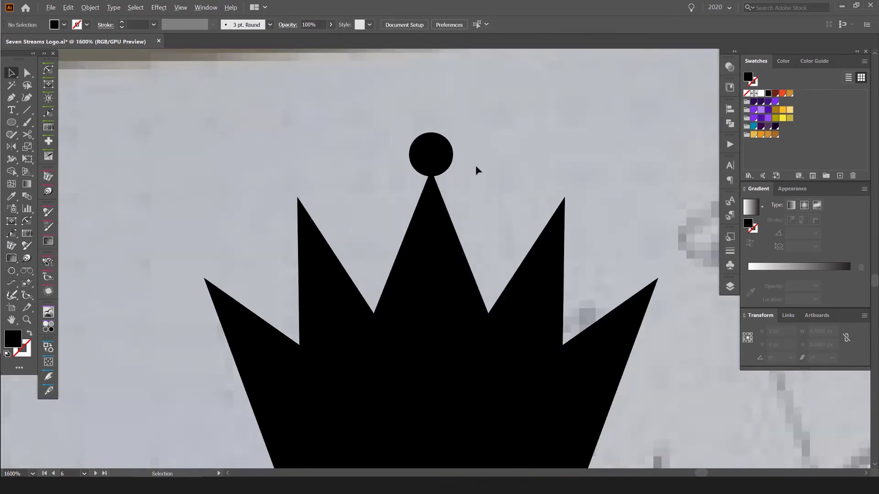
pyautogui.scroll(3, 471, 169)
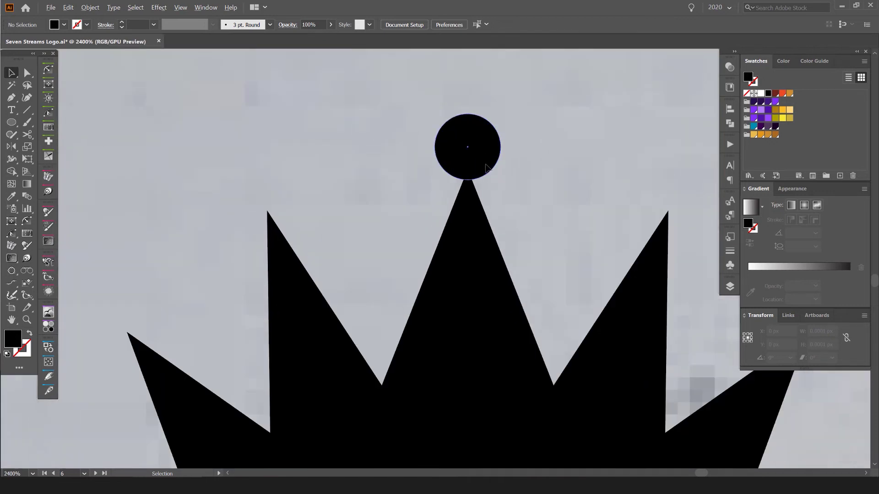
# Step: Rotate a copy of the circle by 25° about the midpoint of the crown's base, and repeat the rotated copy once
pyautogui.click(486, 168)
pyautogui.scroll(-1, 486, 168)
pyautogui.press('r')
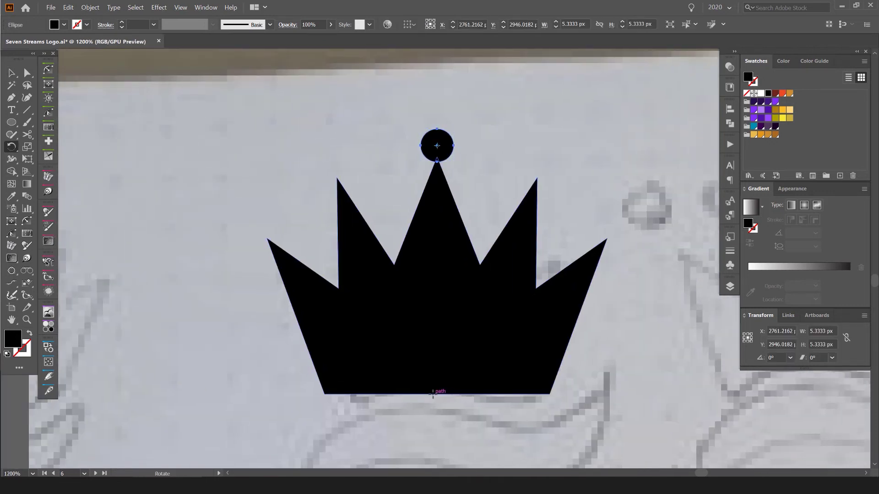
pyautogui.hotkey('ctrl', 'y')
pyautogui.hotkey('ctrl', 'y')
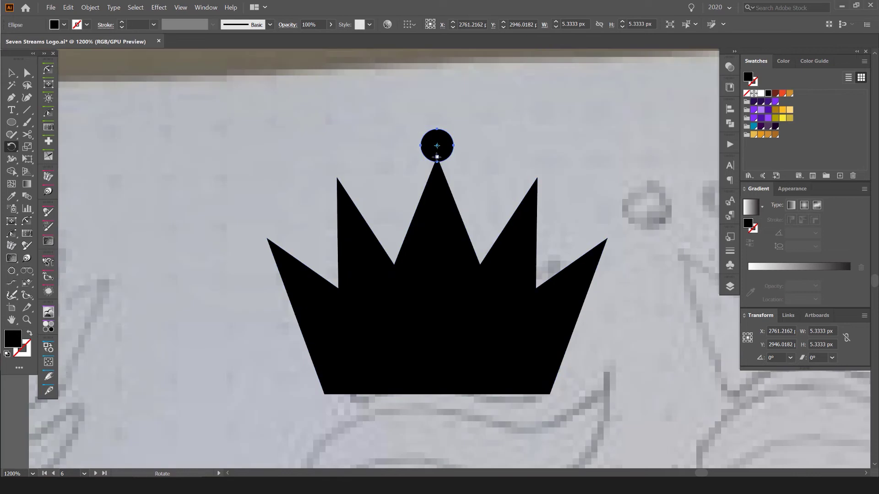
pyautogui.scroll(-1, 439, 371)
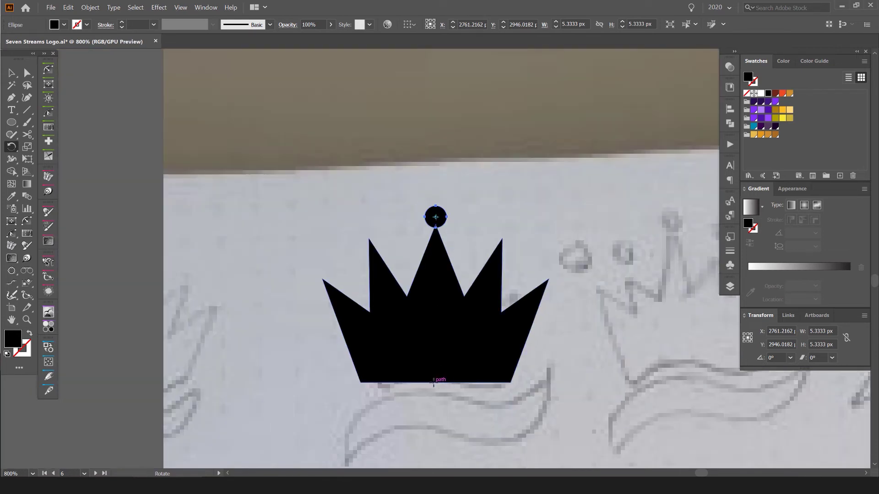
pyautogui.keyDown('alt'); pyautogui.click(437, 383); pyautogui.keyUp('alt')
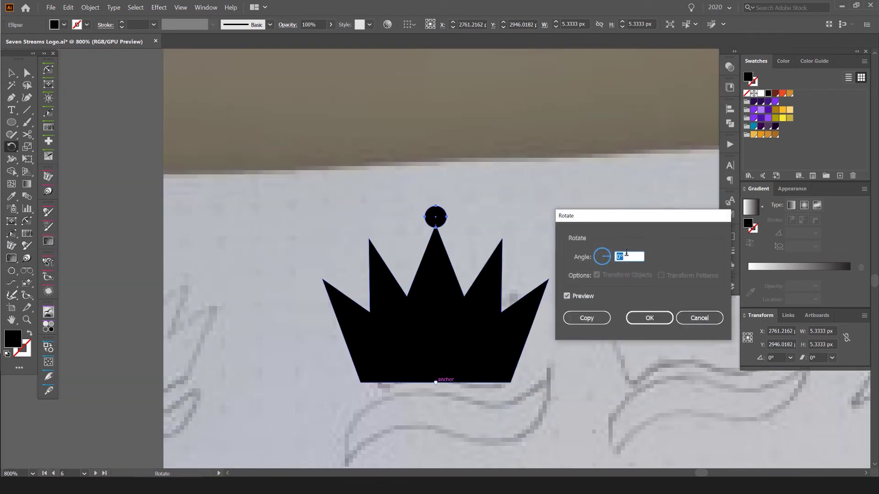
pyautogui.write('30')
pyautogui.press('Tab')
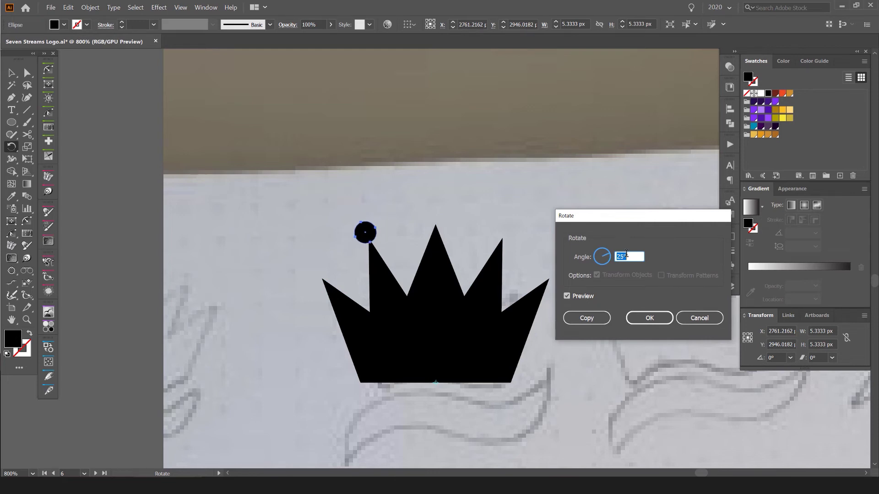
pyautogui.click(587, 319)
pyautogui.hotkey('ctrl', 'd')
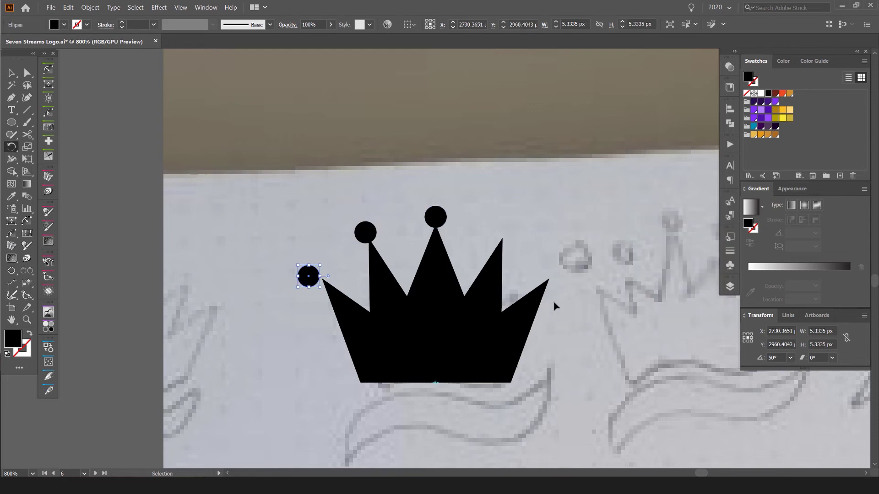
# Step: Reflect a copy of the circles on the left spikes across a vertical axis through the crown's middle spike
pyautogui.scroll(2, 325, 260)
pyautogui.press('v')
pyautogui.click(323, 277)
pyautogui.moveTo(312, 290); pyautogui.dragTo(329, 288)
pyautogui.scroll(-2, 378, 244)
pyautogui.keyDown('shift'); pyautogui.click(394, 227); pyautogui.keyUp('shift')
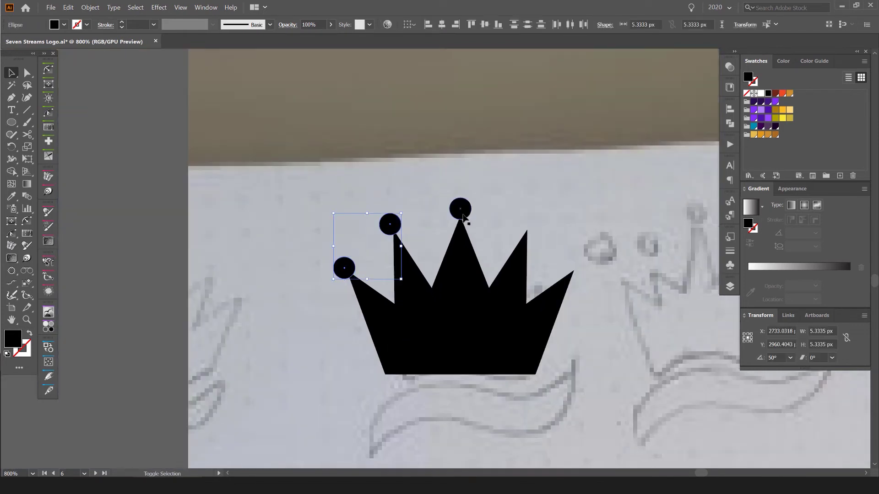
pyautogui.keyDown('shift'); pyautogui.click(462, 214); pyautogui.keyUp('shift')
pyautogui.press('o')
pyautogui.keyDown('alt'); pyautogui.click(460, 219); pyautogui.keyUp('alt')
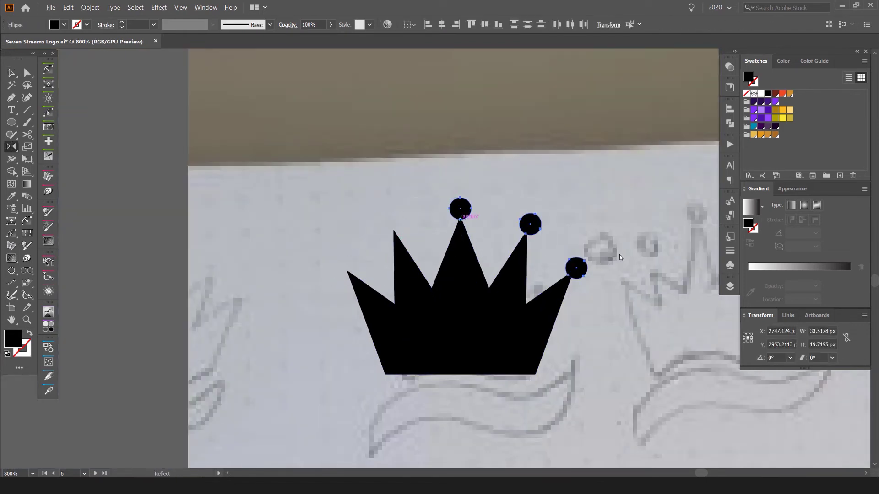
pyautogui.click(588, 299)
# Step: Place a copy of the crown and its five circles off the sketch photo, above the separate single wave
pyautogui.press('v')
pyautogui.click(636, 191)
pyautogui.scroll(-3, 636, 191)
pyautogui.moveTo(636, 190); pyautogui.dragTo(611, 306)
pyautogui.scroll(-2, 447, 241)
pyautogui.hotkey('ctrl', 'z')
pyautogui.moveTo(574, 260); pyautogui.dragTo(325, 266)
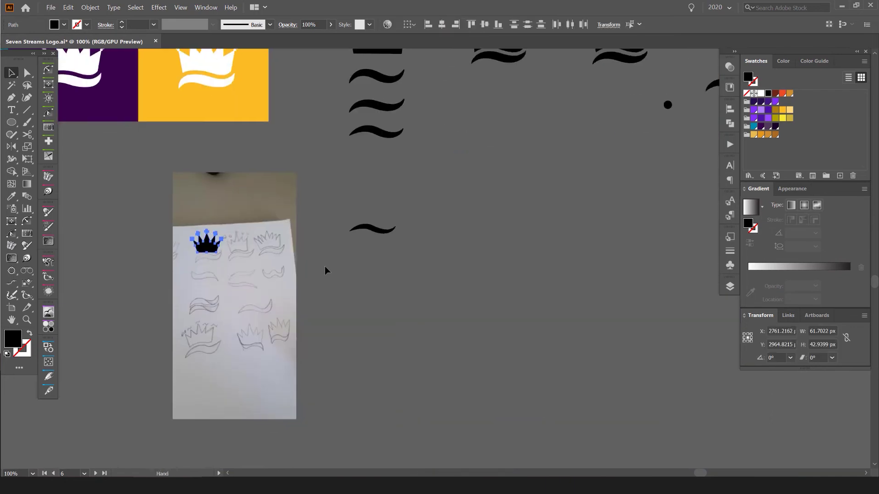
pyautogui.scroll(-2, 560, 260)
pyautogui.moveTo(580, 275); pyautogui.dragTo(345, 227)
pyautogui.click(571, 239)
# Step: Move the copied crown with its circles down so its base sits just above the wave
pyautogui.scroll(2, 584, 247)
pyautogui.scroll(2, 344, 227)
pyautogui.moveTo(355, 198); pyautogui.dragTo(378, 159)
pyautogui.scroll(1, 372, 193)
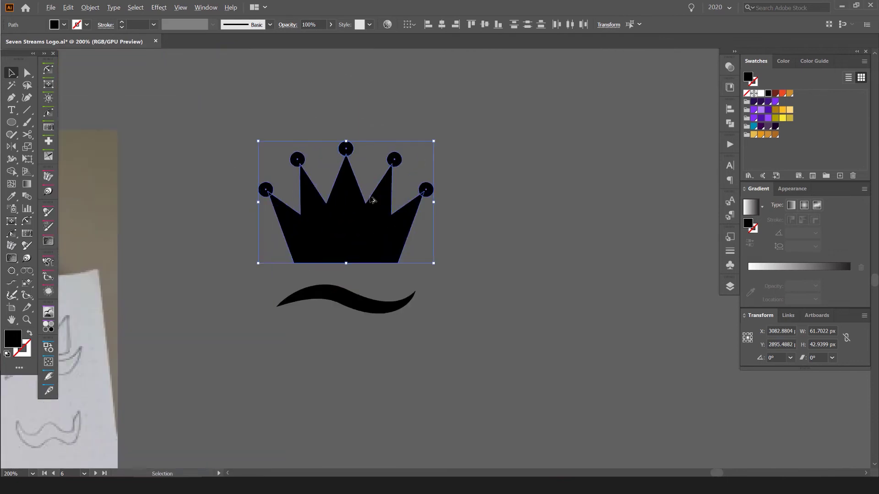
pyautogui.moveTo(361, 242)
pyautogui.mouseDown()
pyautogui.moveTo(354, 266)
pyautogui.moveTo(357, 255)
pyautogui.mouseUp()
# Step: Set the wave's stroke weight to 10 pt and move the wave up over the crown's base
pyautogui.click(325, 299)
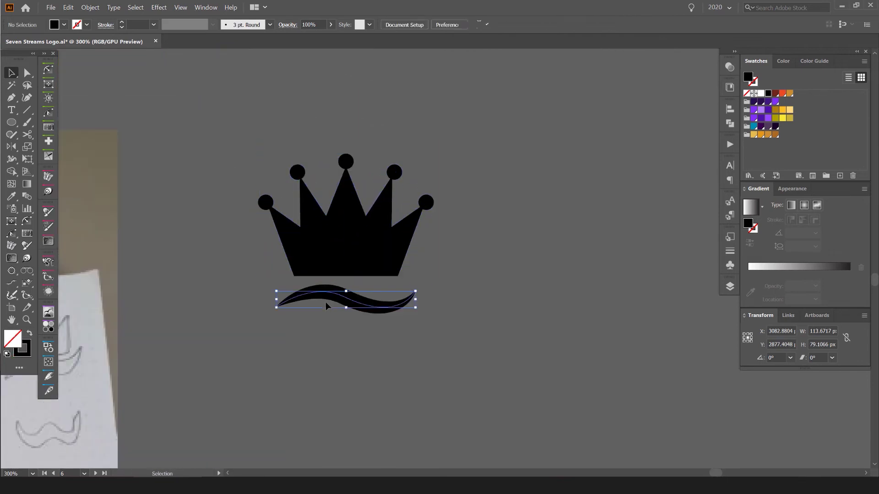
pyautogui.keyDown('shift'); pyautogui.click(122, 23); pyautogui.keyUp('shift')
pyautogui.keyDown('shift'); pyautogui.click(122, 23); pyautogui.keyUp('shift')
pyautogui.click(122, 26)
pyautogui.click(122, 26)
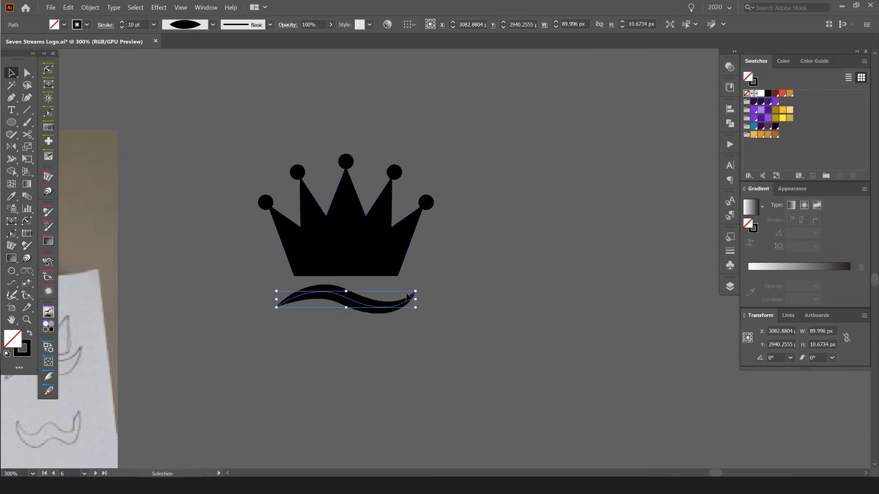
pyautogui.moveTo(366, 281); pyautogui.dragTo(366, 281)
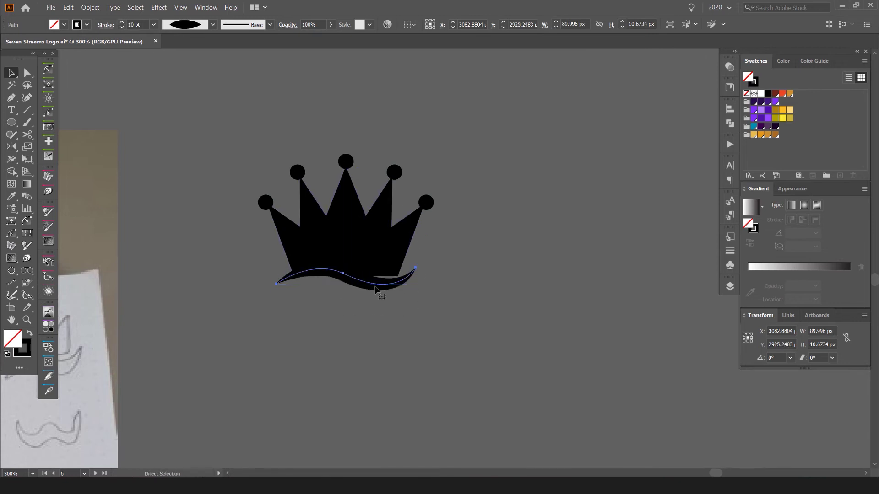
# Step: Convert the wave's stroke into a filled shape with Outline Stroke
pyautogui.click(90, 7)
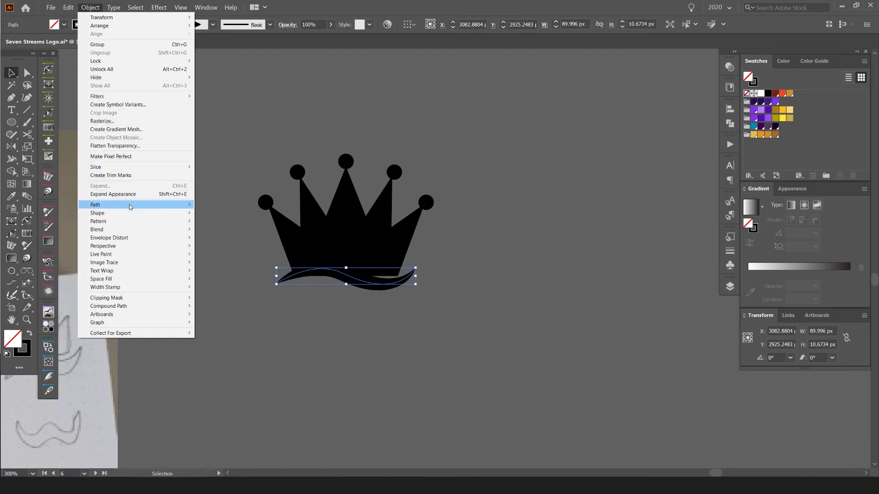
pyautogui.moveTo(124, 207)
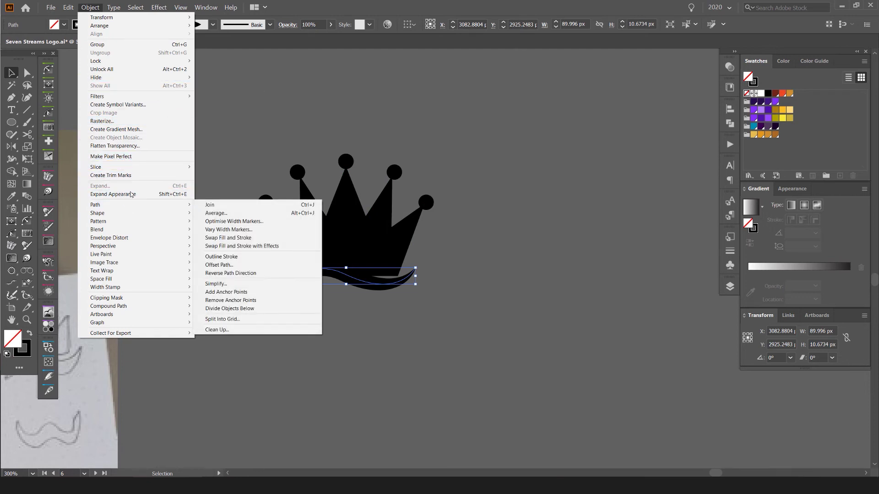
pyautogui.click(221, 257)
pyautogui.moveTo(361, 283); pyautogui.dragTo(364, 315)
pyautogui.hotkey('ctrl', 'z')
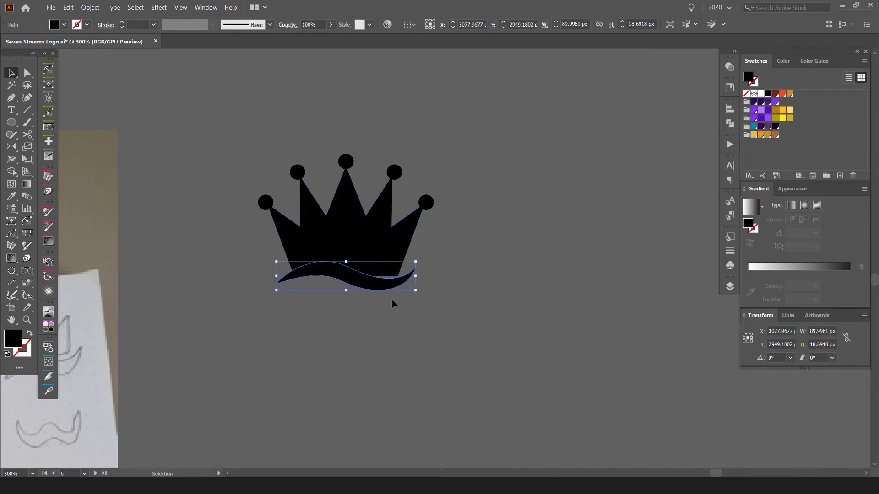
# Step: Duplicate the crown and wave off to the right, and lower the duplicate's wave beneath the crown's base
pyautogui.hotkey('ctrl', 'a')
pyautogui.moveTo(402, 243); pyautogui.dragTo(696, 240)
pyautogui.moveTo(697, 224); pyautogui.dragTo(401, 257)
pyautogui.click(447, 243)
pyautogui.click(344, 314)
pyautogui.scroll(1, 310, 326)
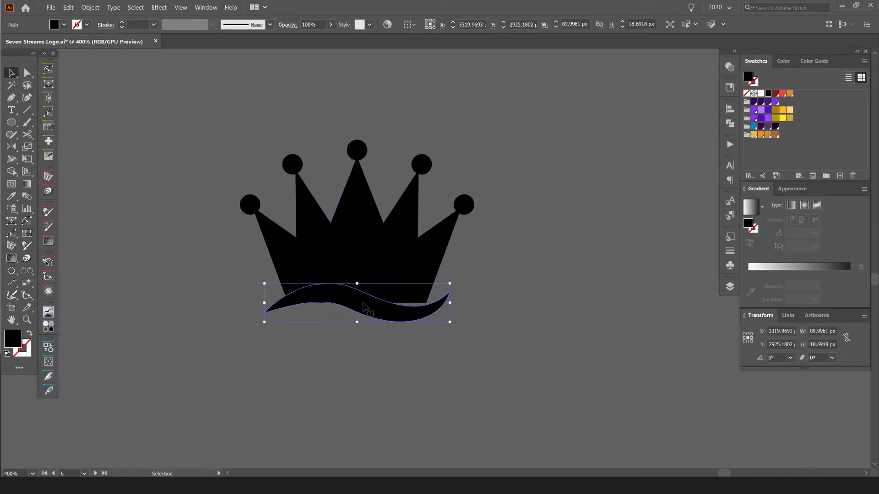
pyautogui.moveTo(355, 324)
pyautogui.mouseDown()
pyautogui.moveTo(369, 366)
pyautogui.moveTo(356, 336)
pyautogui.mouseUp()
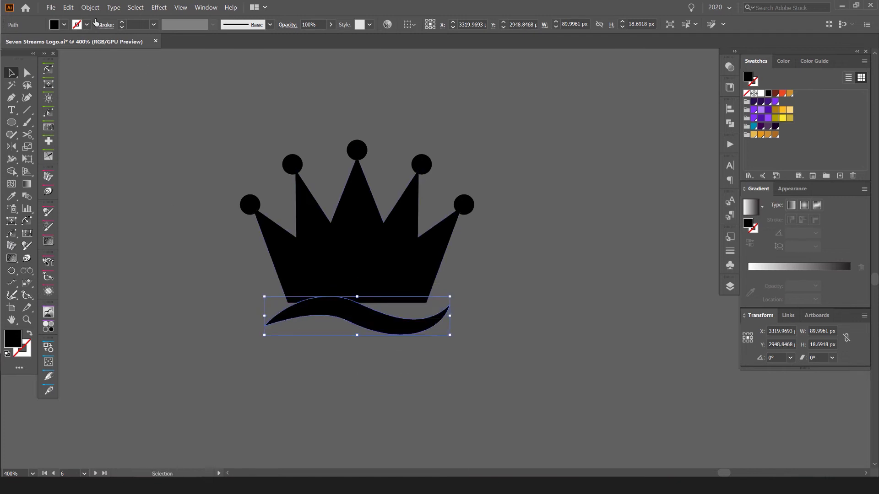
# Step: Offset the duplicated wave's path by 10 px with round joins
pyautogui.click(91, 7)
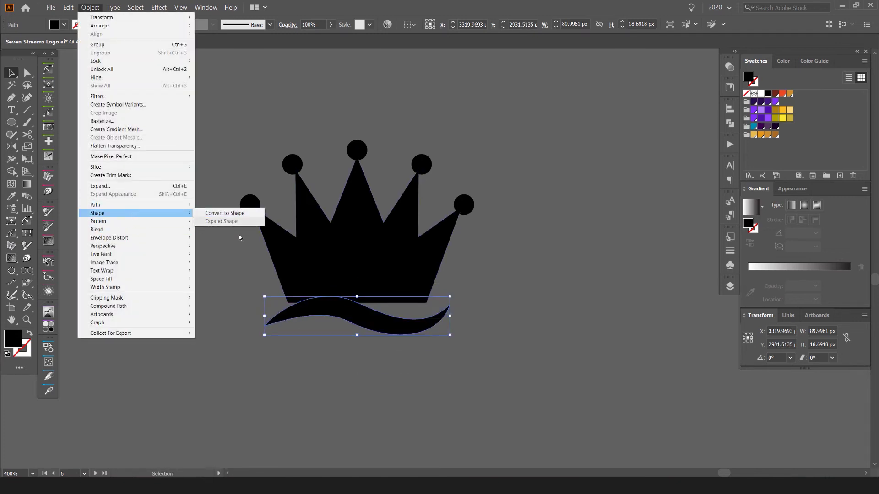
pyautogui.moveTo(176, 206)
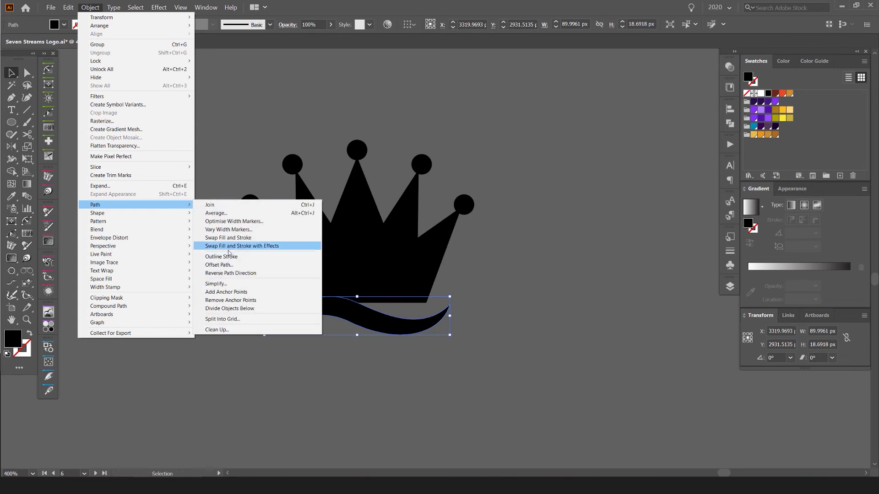
pyautogui.click(218, 265)
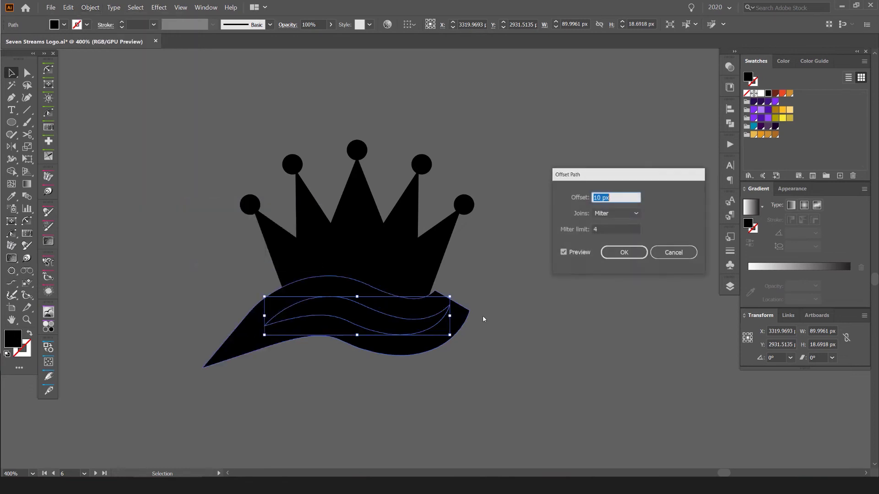
pyautogui.click(620, 214)
pyautogui.click(615, 234)
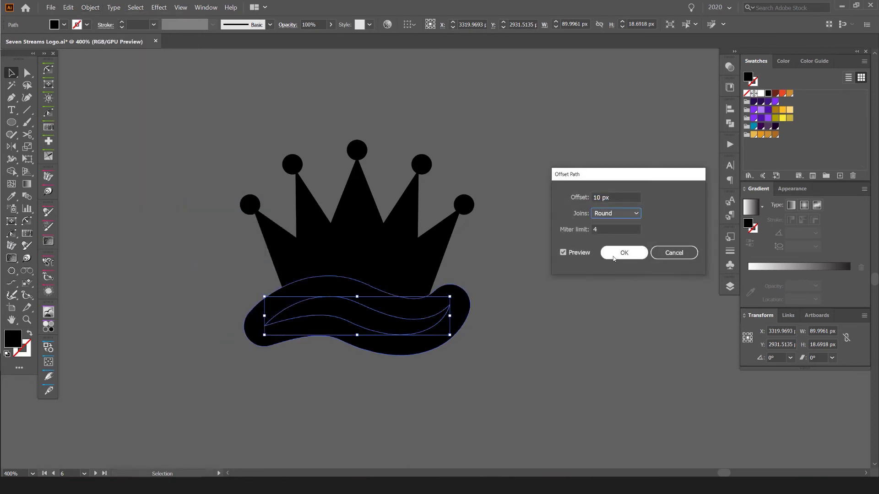
pyautogui.click(613, 254)
# Step: Cut the offset wave out of the crown's base with the Shape Builder tool and deselect
pyautogui.keyDown('shift'); pyautogui.click(403, 269); pyautogui.keyUp('shift')
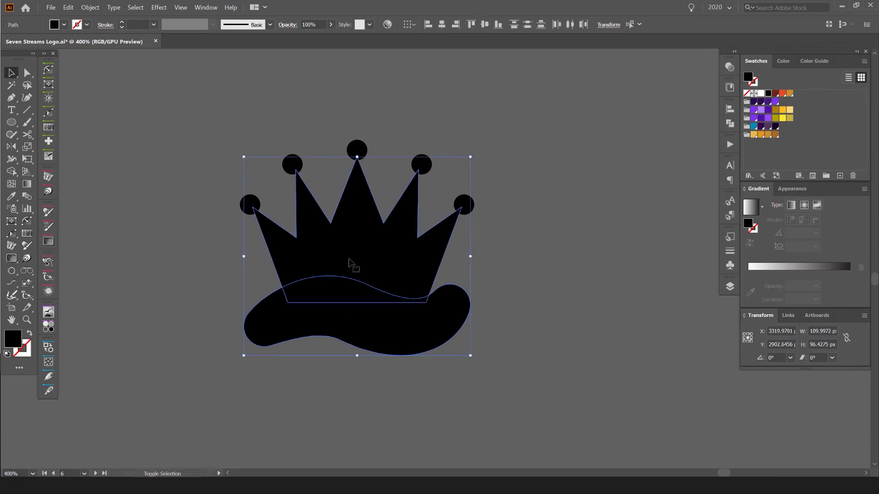
pyautogui.hotkey('shift', 'm')
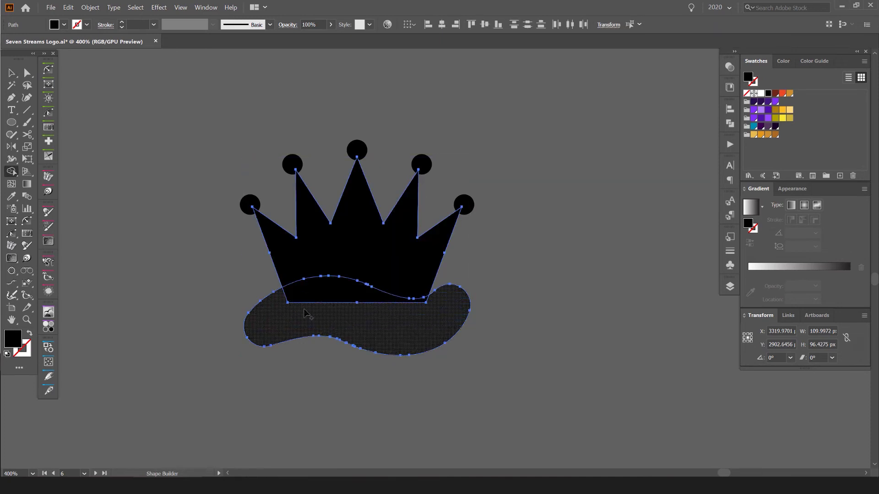
pyautogui.moveTo(328, 337); pyautogui.dragTo(353, 392)
pyautogui.press('v')
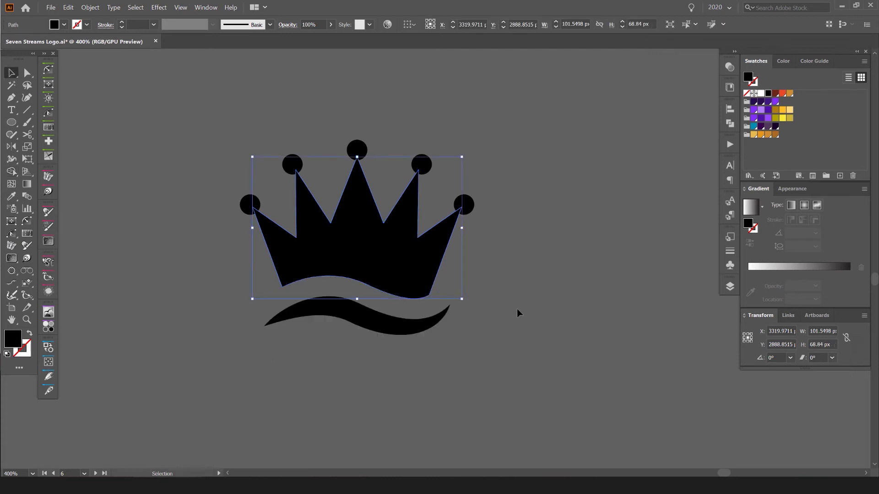
pyautogui.click(518, 308)
# Step: Inspect the gap between the crown's cut base and the wave up close and from a distance
pyautogui.scroll(-5, 521, 290)
pyautogui.scroll(6, 521, 289)
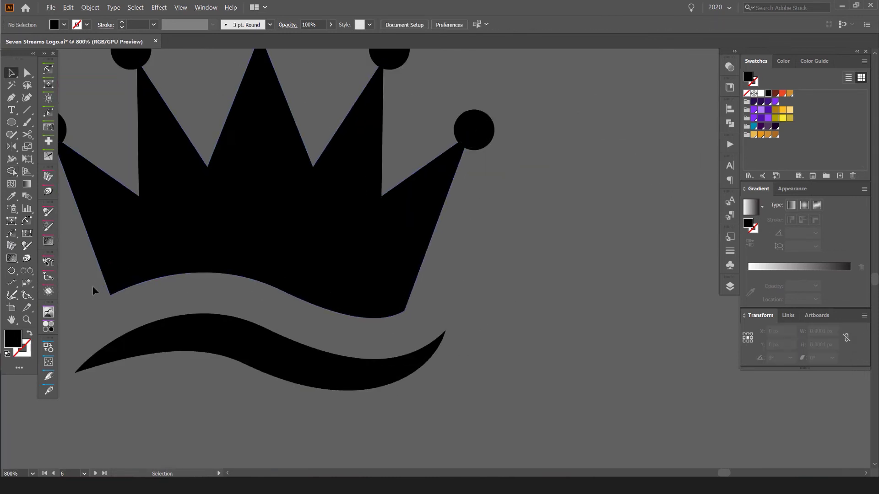
pyautogui.moveTo(106, 324); pyautogui.dragTo(234, 299)
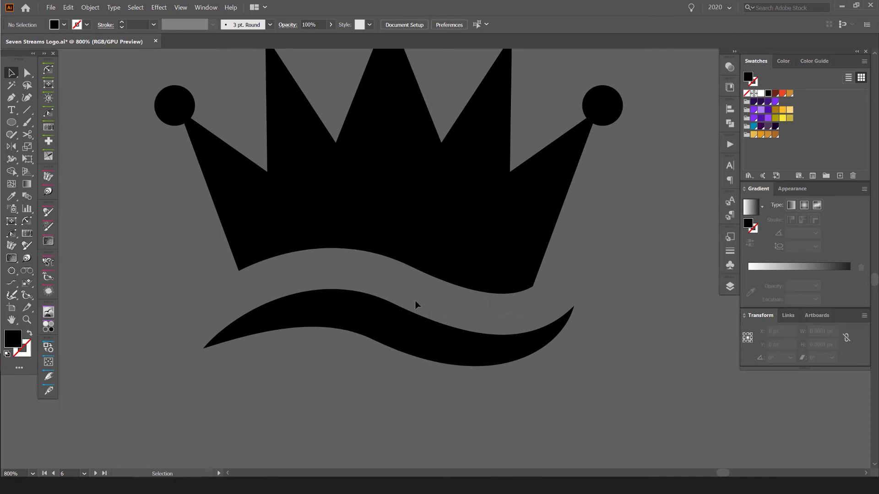
pyautogui.press('a')
pyautogui.click(320, 328)
pyautogui.click(351, 335)
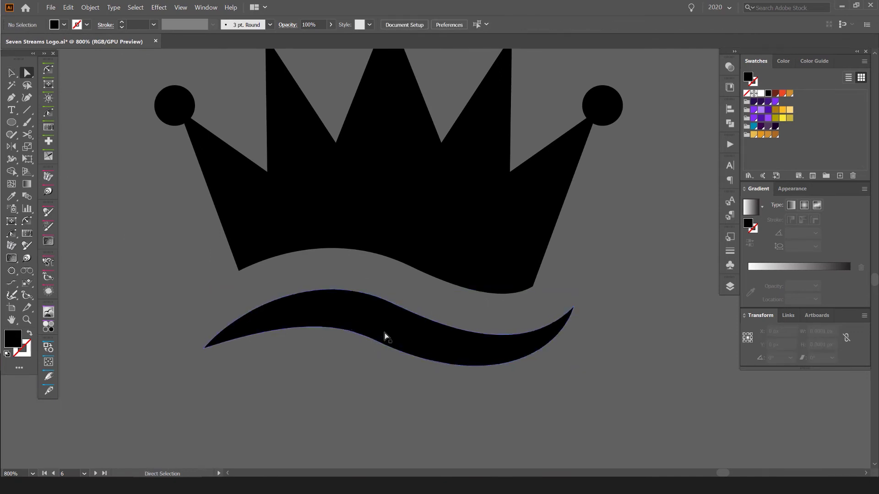
pyautogui.scroll(-3, 409, 333)
pyautogui.press('v')
pyautogui.scroll(3, 409, 326)
# Step: Try different vertical positions for the wave beneath the crown's cut base
pyautogui.click(391, 330)
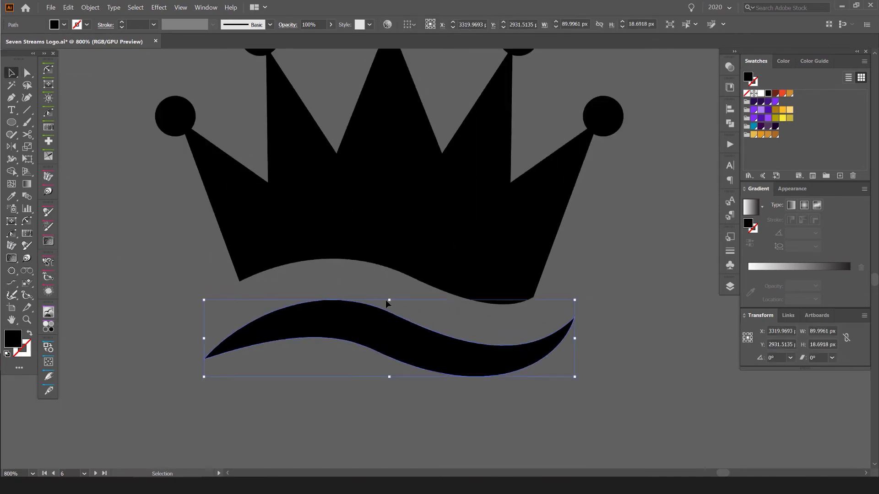
pyautogui.moveTo(390, 301); pyautogui.dragTo(399, 274)
pyautogui.hotkey('ctrl', 'z')
pyautogui.click(597, 250)
pyautogui.moveTo(436, 366); pyautogui.dragTo(450, 322)
pyautogui.hotkey('ctrl', 'z')
pyautogui.click(618, 246)
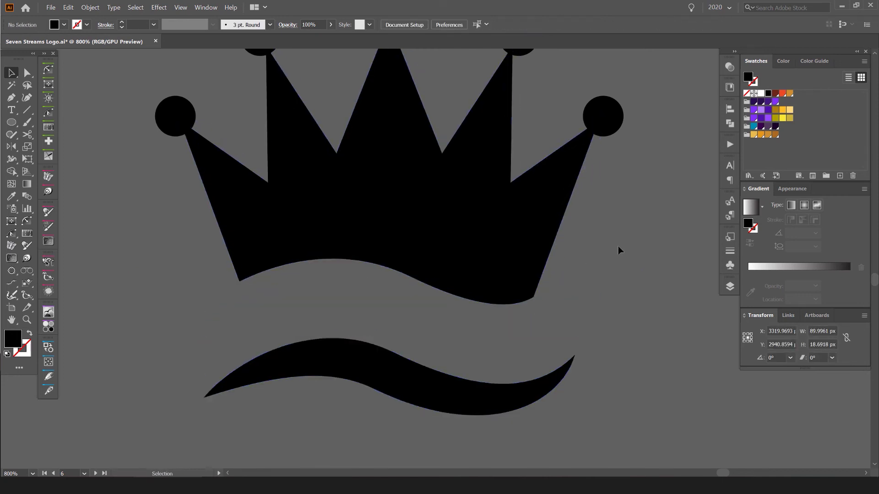
pyautogui.scroll(-3, 618, 246)
pyautogui.scroll(2, 555, 277)
pyautogui.moveTo(552, 325); pyautogui.dragTo(552, 295)
# Step: Try a golden yellow fill on the trimmed crown, its circles and the wave, and settle on the blue swatch
pyautogui.scroll(-3, 673, 257)
pyautogui.moveTo(656, 243); pyautogui.dragTo(445, 271)
pyautogui.click(558, 133)
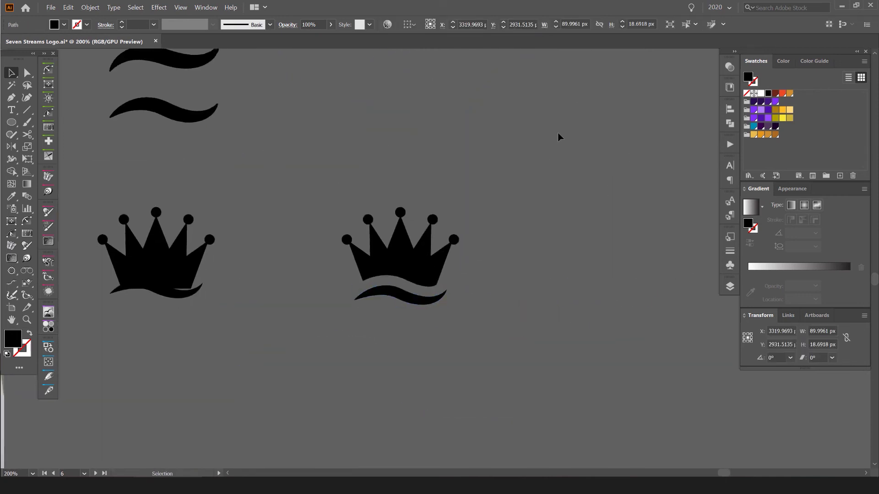
pyautogui.scroll(-2, 558, 134)
pyautogui.click(502, 195)
pyautogui.click(782, 111)
pyautogui.hotkey('ctrl', '+')
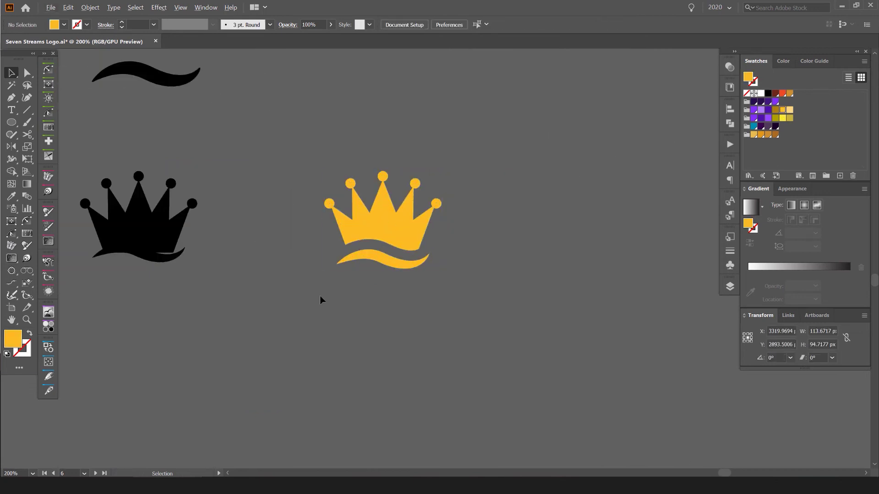
pyautogui.click(754, 126)
pyautogui.click(533, 126)
# Step: Place a copy of the blue crown and wave off to the right and fill it white
pyautogui.scroll(-1, 533, 126)
pyautogui.moveTo(532, 127); pyautogui.dragTo(396, 230)
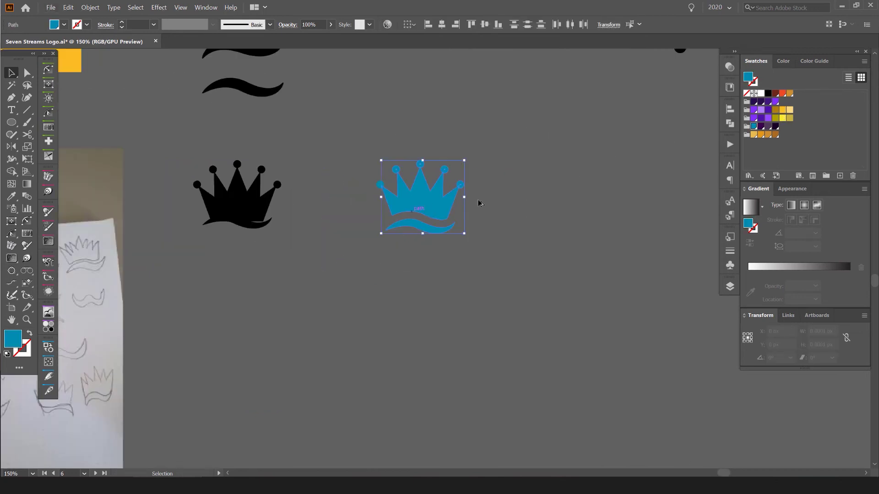
pyautogui.moveTo(436, 196); pyautogui.dragTo(638, 196)
pyautogui.click(782, 111)
pyautogui.scroll(-1, 630, 130)
pyautogui.hotkey('ctrl', 'z')
pyautogui.hotkey('ctrl', 'z')
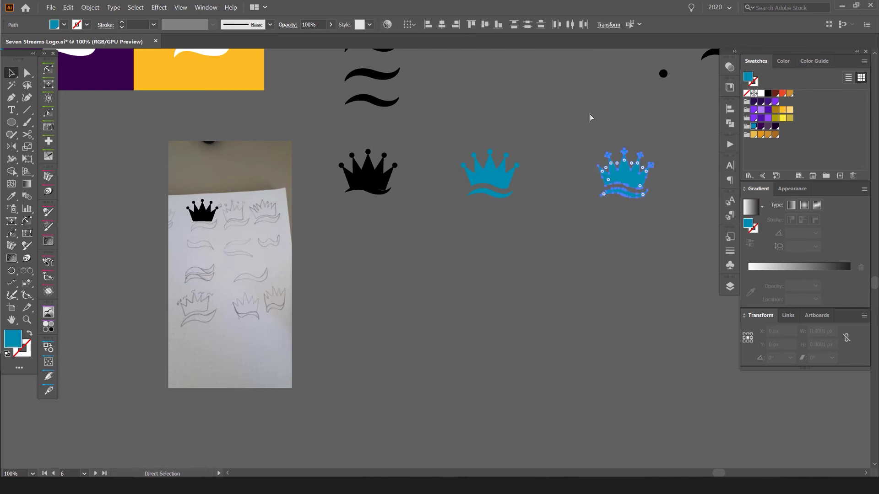
pyautogui.moveTo(516, 174); pyautogui.dragTo(665, 174)
pyautogui.click(761, 94)
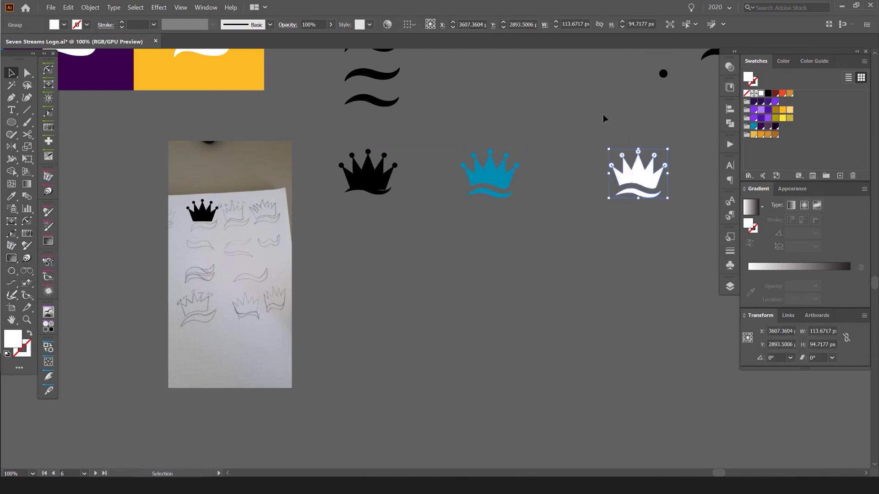
# Step: Copy the white SEVENSTREAMS INTERNATIONAL CHURCH wordmark from the purple board to beneath the white crown
pyautogui.click(580, 172)
pyautogui.scroll(-1, 462, 208)
pyautogui.moveTo(426, 268); pyautogui.dragTo(547, 259)
pyautogui.scroll(-2, 382, 330)
pyautogui.scroll(1, 302, 354)
pyautogui.scroll(-2, 548, 259)
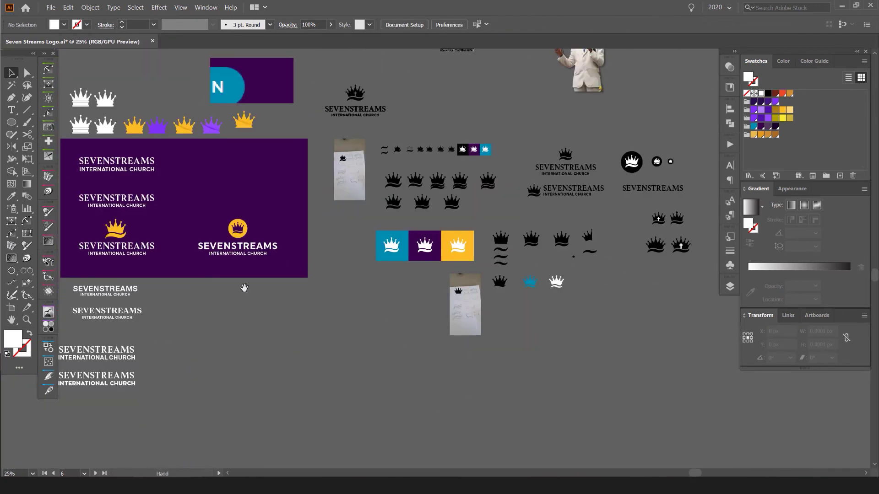
pyautogui.scroll(1, 222, 255)
pyautogui.keyDown('alt'); pyautogui.moveTo(241, 245); pyautogui.dragTo(476, 326); pyautogui.keyUp('alt')
pyautogui.scroll(1, 686, 318)
pyautogui.scroll(1, 517, 328)
pyautogui.moveTo(541, 315); pyautogui.dragTo(441, 310)
# Step: Check the character settings of the SEVENSTREAMS line in the copied wordmark
pyautogui.click(730, 167)
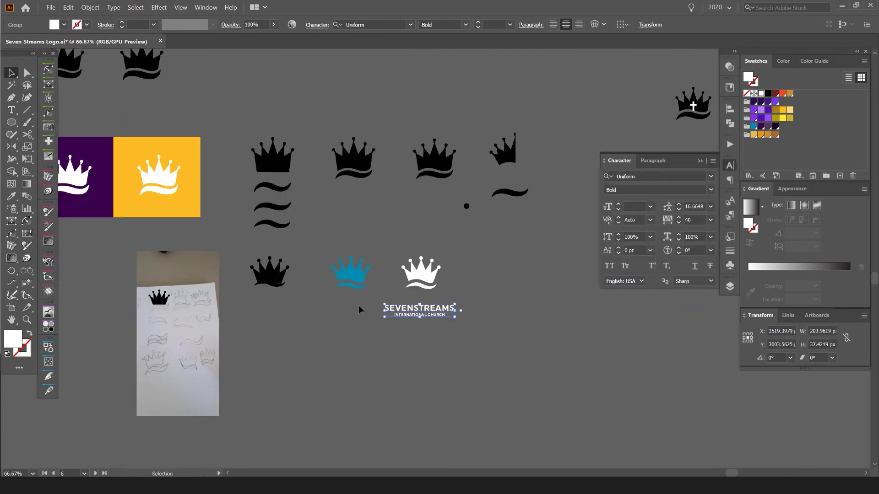
pyautogui.scroll(1, 361, 314)
pyautogui.scroll(1, 542, 253)
pyautogui.click(494, 310)
pyautogui.press('a')
pyautogui.click(451, 330)
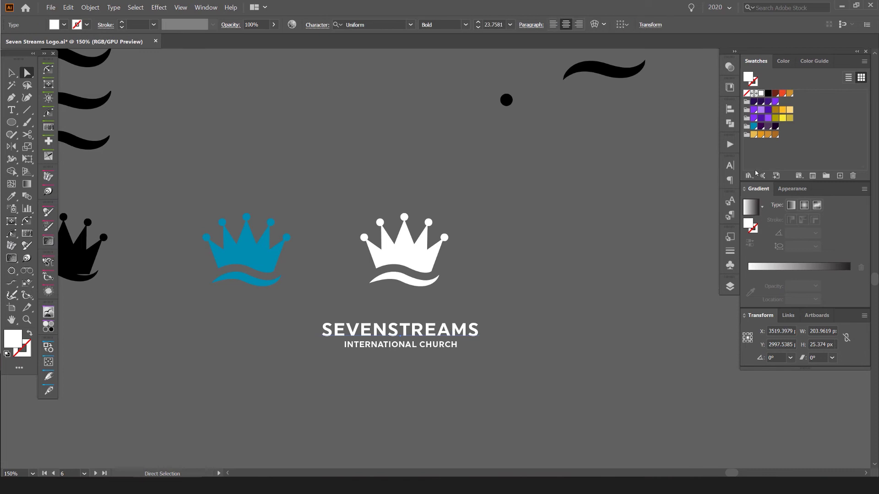
pyautogui.click(728, 207)
pyautogui.click(730, 166)
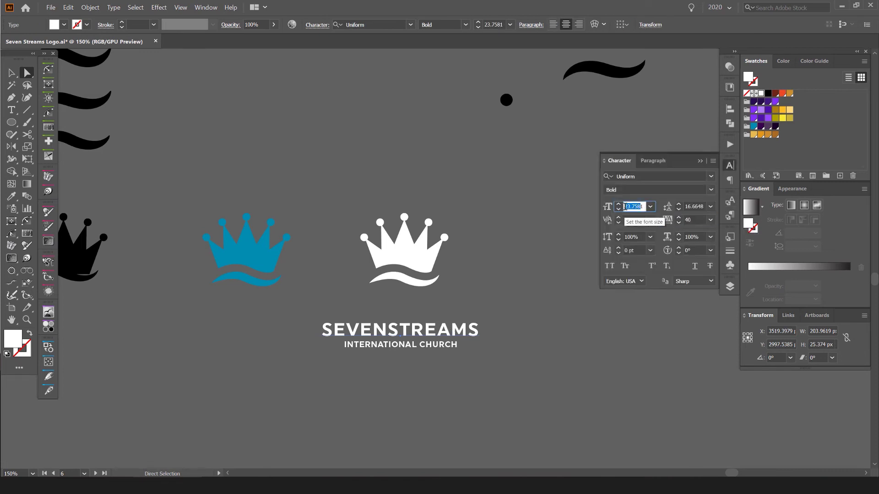
pyautogui.press('Tab')
pyautogui.click(418, 364)
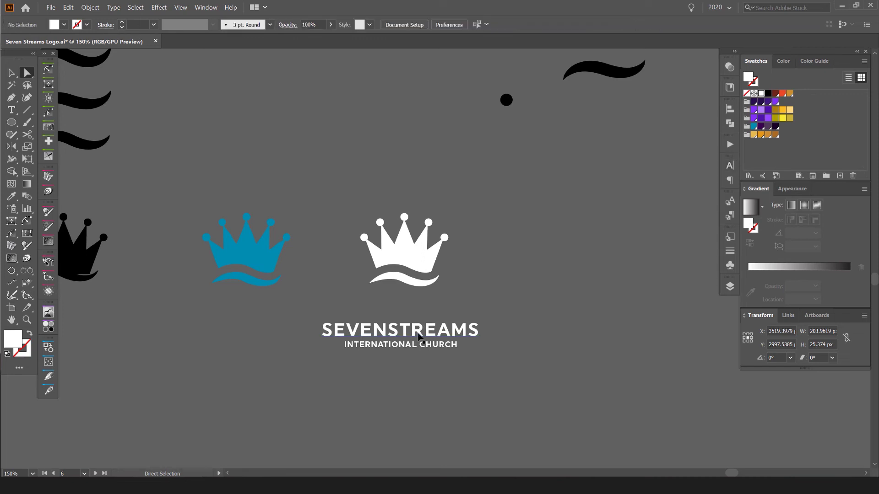
# Step: Move the SEVENSTREAMS and INTERNATIONAL CHURCH lines up closer beneath the white crown
pyautogui.press('v')
pyautogui.moveTo(418, 364); pyautogui.dragTo(434, 343)
pyautogui.click(463, 340)
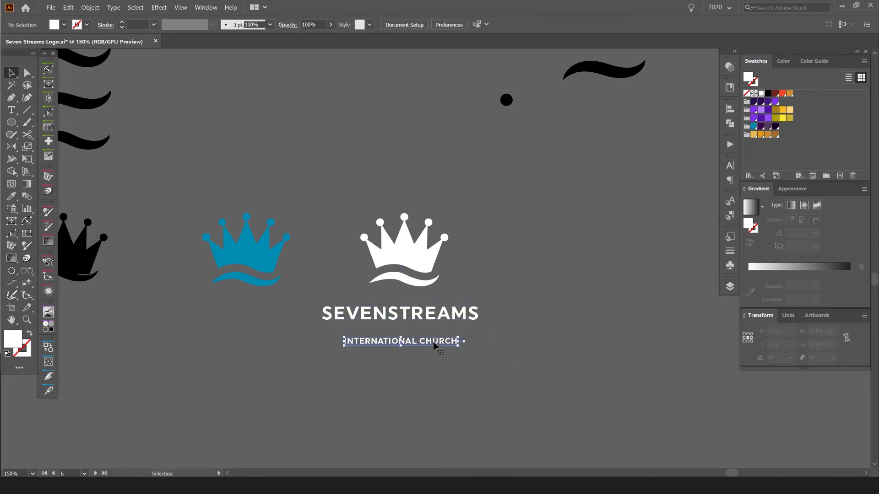
pyautogui.scroll(3, 416, 340)
pyautogui.hotkey('ctrl', 'z')
pyautogui.moveTo(439, 278); pyautogui.dragTo(440, 254)
pyautogui.hotkey('ctrl', 'z')
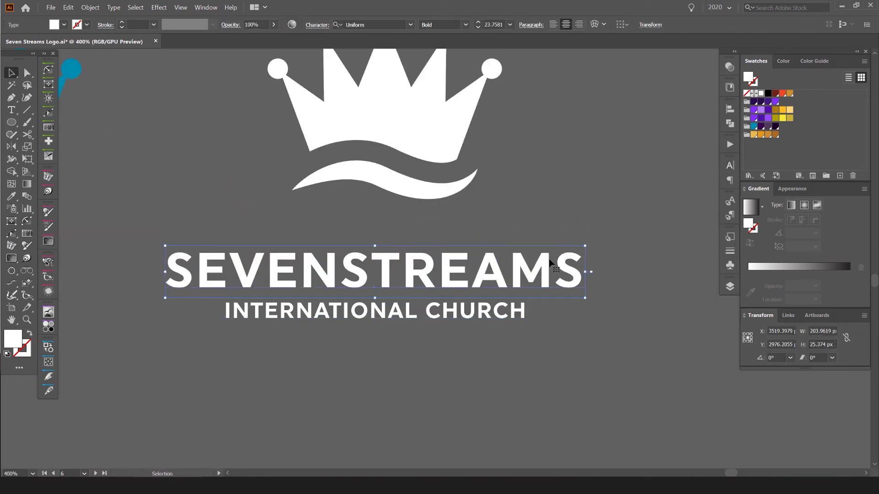
# Step: Group the two wordmark lines and nudge the group slightly upward beneath the crown
pyautogui.scroll(-1, 539, 257)
pyautogui.click(609, 241)
pyautogui.moveTo(609, 242); pyautogui.dragTo(529, 352)
pyautogui.hotkey('ctrl', 'g')
pyautogui.moveTo(434, 286); pyautogui.dragTo(435, 274)
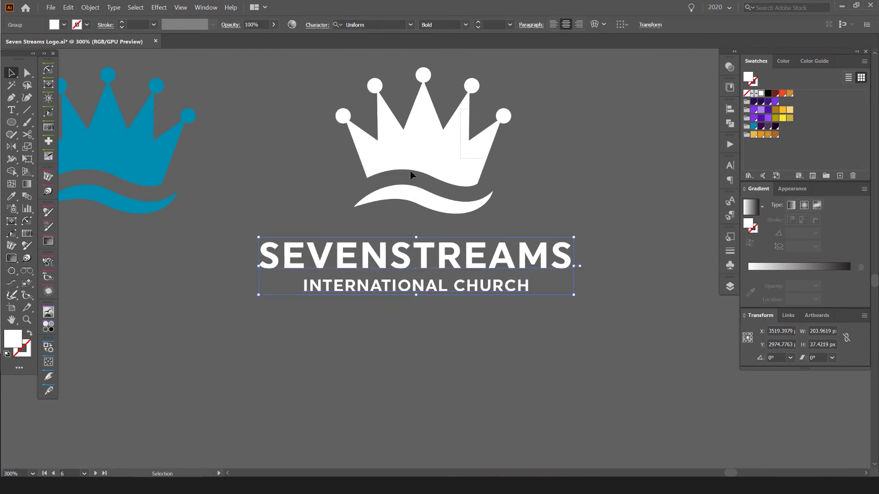
# Step: Scale the white crown and wave down to about 73 px wide and centre them above the wordmark
pyautogui.click(411, 166)
pyautogui.moveTo(423, 67); pyautogui.dragTo(423, 120)
pyautogui.moveTo(420, 151); pyautogui.dragTo(413, 156)
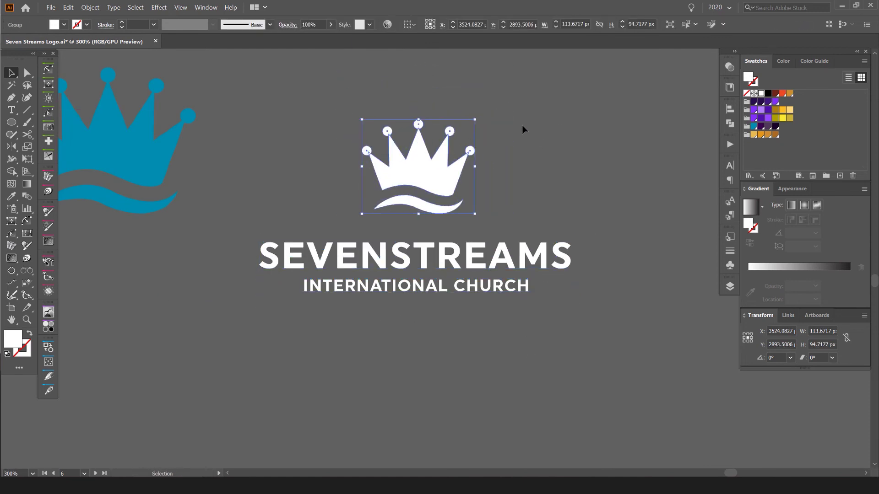
pyautogui.click(524, 125)
# Step: Look over the logo explorations and presentation boards, up to the black logo variants whose crown carries a cross cut-out
pyautogui.scroll(-2, 533, 133)
pyautogui.moveTo(532, 186); pyautogui.dragTo(488, 239)
pyautogui.scroll(-3, 490, 239)
pyautogui.moveTo(488, 332); pyautogui.dragTo(498, 359)
pyautogui.scroll(-2, 498, 360)
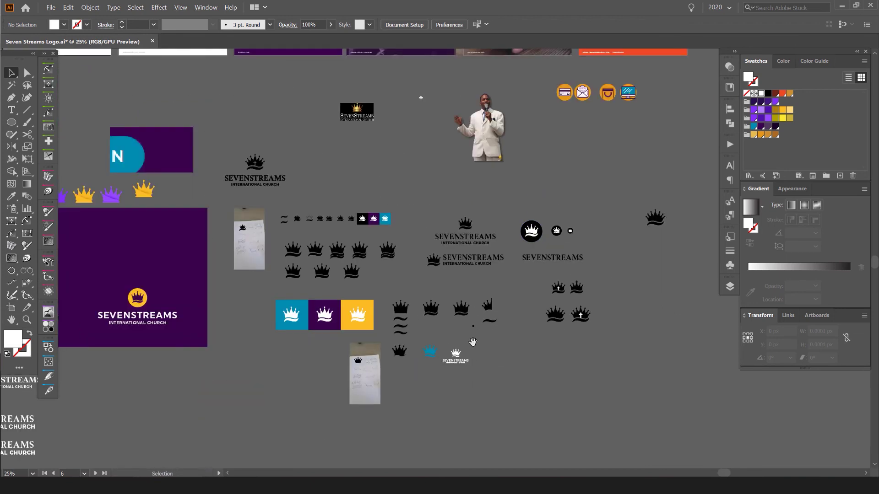
pyautogui.moveTo(428, 303); pyautogui.dragTo(856, 333)
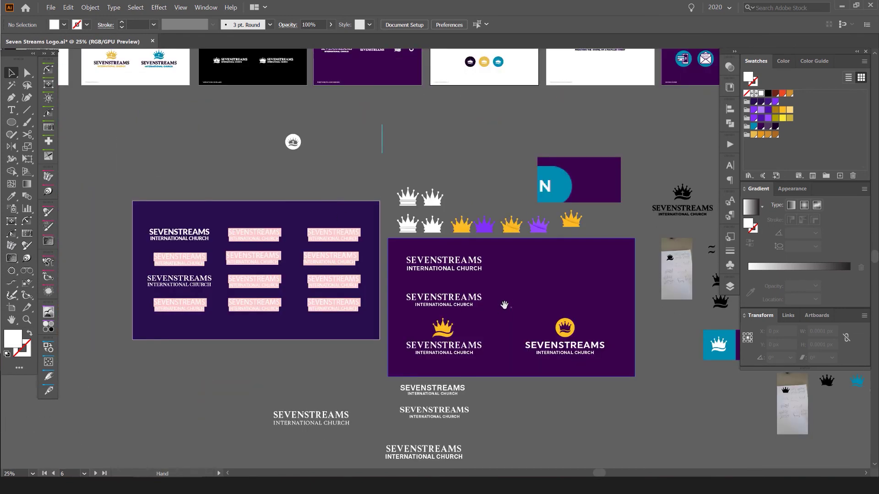
pyautogui.scroll(10, 575, 268)
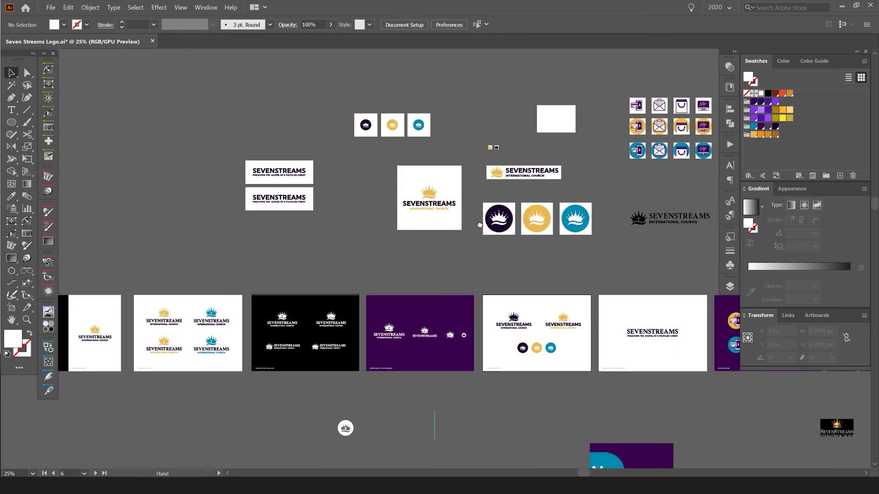
pyautogui.hscroll(5, 480, 225)
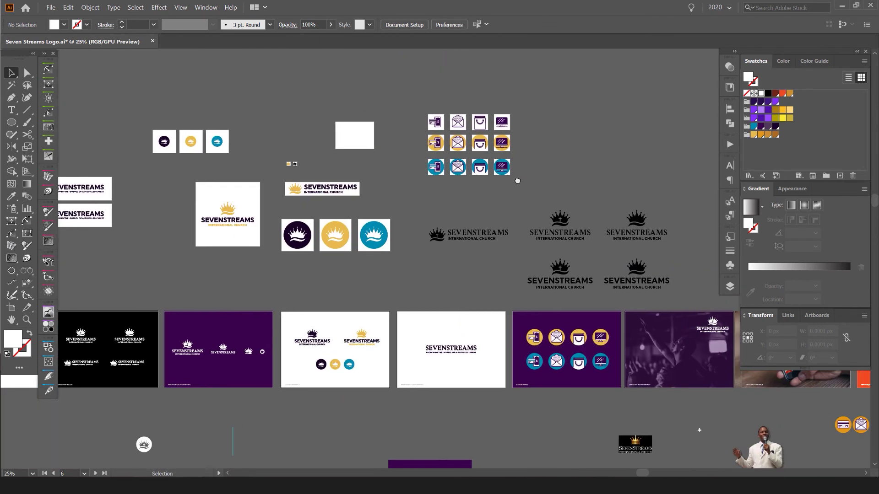
pyautogui.scroll(5, 561, 182)
pyautogui.scroll(-4, 575, 300)
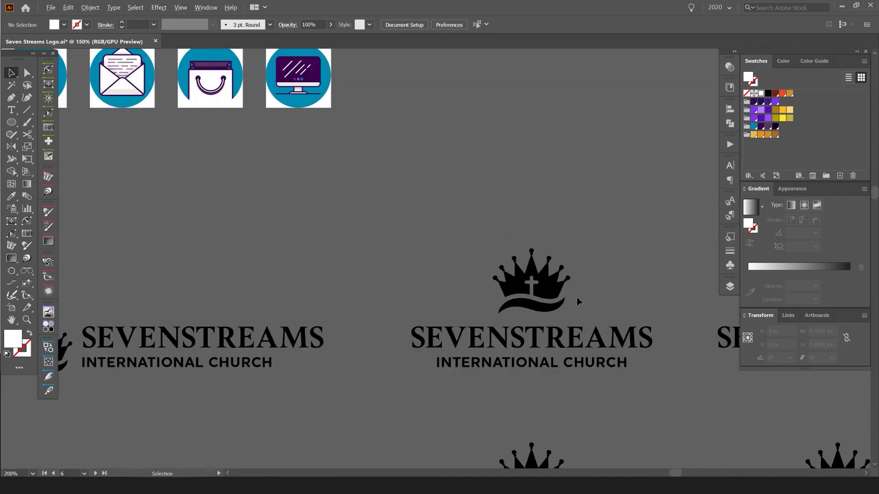
pyautogui.scroll(-3, 458, 189)
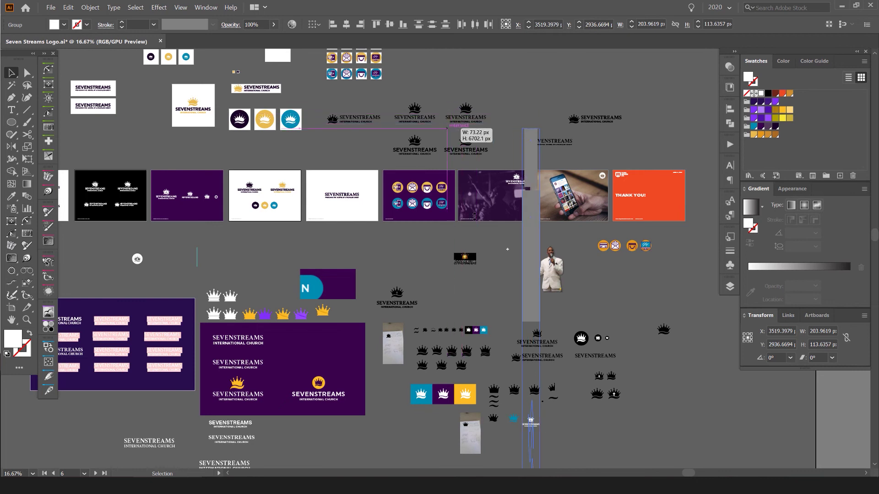
# Step: Place a copy of the white crown and wave near the black cross-crown logos above the presentation boards
pyautogui.click(530, 422)
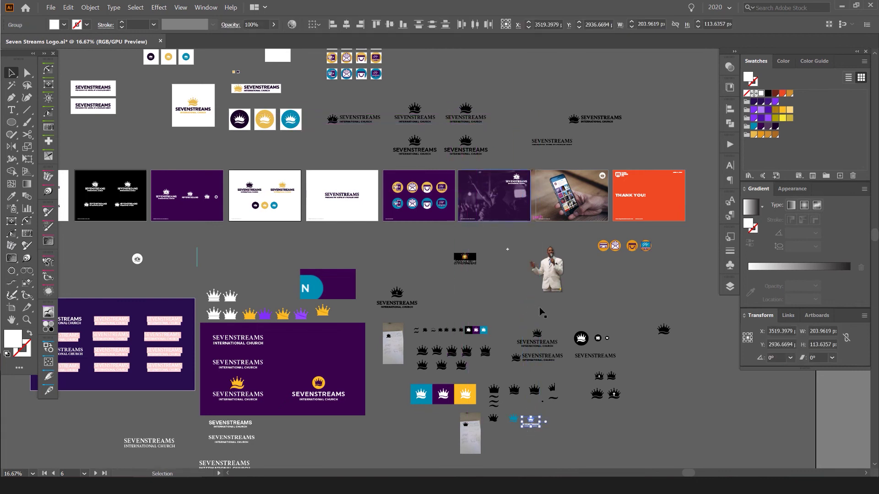
pyautogui.click(552, 397)
pyautogui.moveTo(530, 419); pyautogui.dragTo(414, 253)
pyautogui.scroll(5, 438, 95)
pyautogui.click(316, 307)
pyautogui.scroll(2, 366, 186)
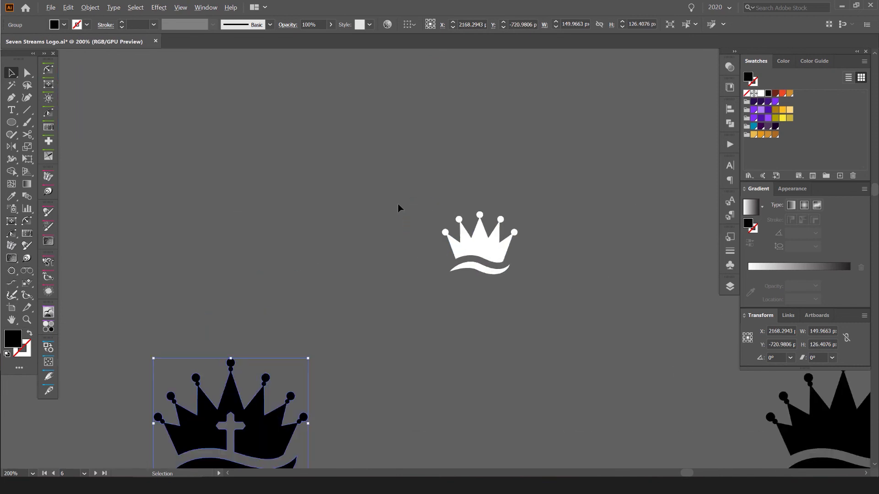
# Step: Shift the white crown aside and draw a white upright rectangle 8 px wide and about 41 px tall beside it
pyautogui.moveTo(485, 250); pyautogui.dragTo(393, 227)
pyautogui.click(482, 238)
pyautogui.press('m')
pyautogui.moveTo(472, 209); pyautogui.dragTo(479, 249)
pyautogui.scroll(2, 487, 241)
pyautogui.press('v')
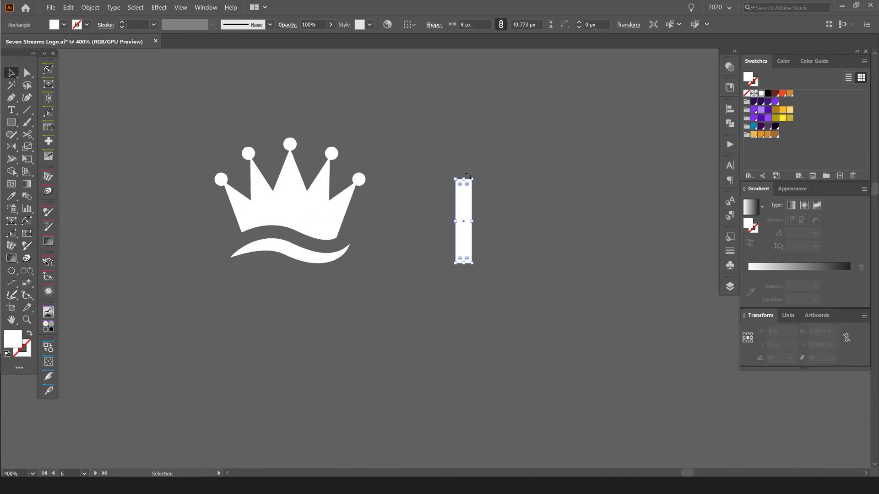
# Step: Duplicate the rectangle in place, turn the copy into a 23 px wide crossbar, and unite both into one cross shape
pyautogui.hotkey('ctrl', 'c')
pyautogui.hotkey('ctrl', 'f')
pyautogui.moveTo(469, 177); pyautogui.dragTo(487, 206)
pyautogui.keyDown('shift'); pyautogui.click(459, 237); pyautogui.keyUp('shift')
pyautogui.click(517, 178)
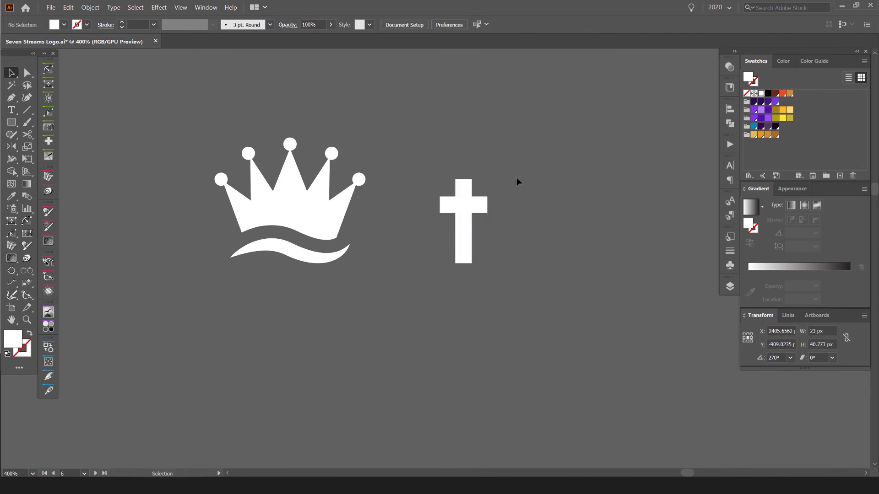
pyautogui.scroll(2, 490, 188)
pyautogui.click(474, 223)
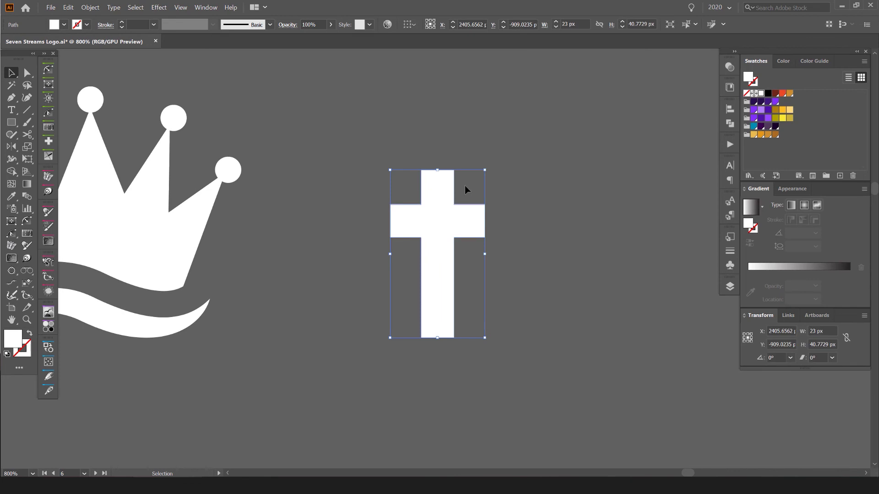
# Step: Try inverted round corners on the cross with the Dynamic Corners tool and undo the attempt
pyautogui.rightClick(49, 84)
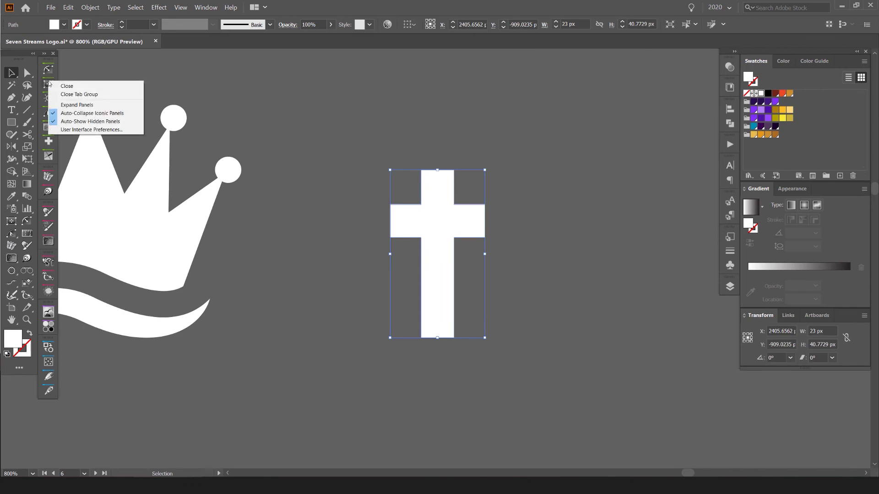
pyautogui.click(49, 84)
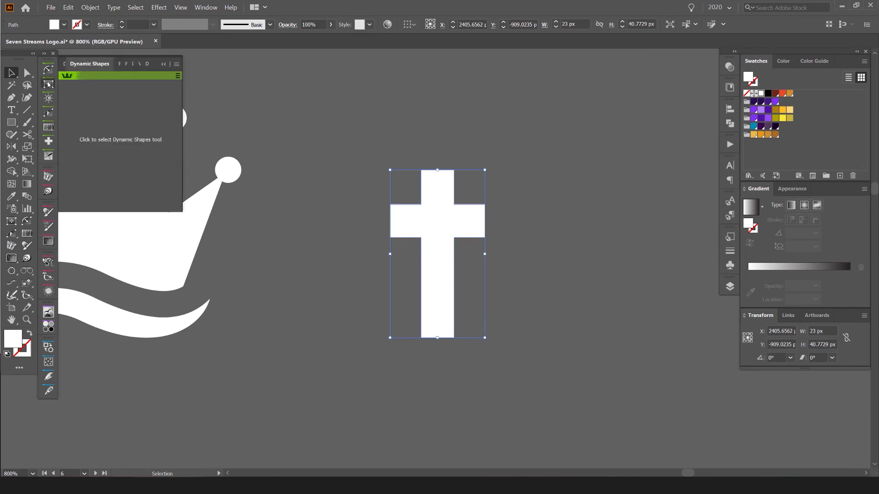
pyautogui.click(50, 114)
pyautogui.click(50, 85)
pyautogui.click(49, 70)
pyautogui.click(90, 100)
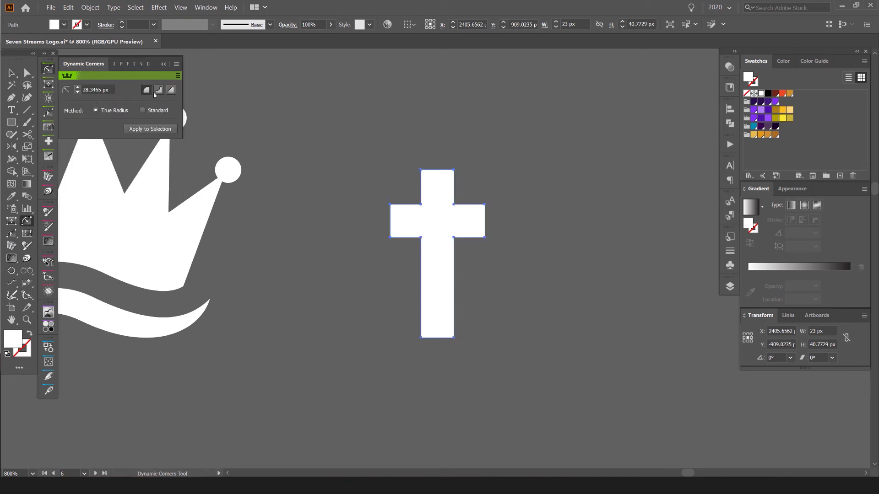
pyautogui.click(158, 129)
pyautogui.press('v')
pyautogui.click(585, 178)
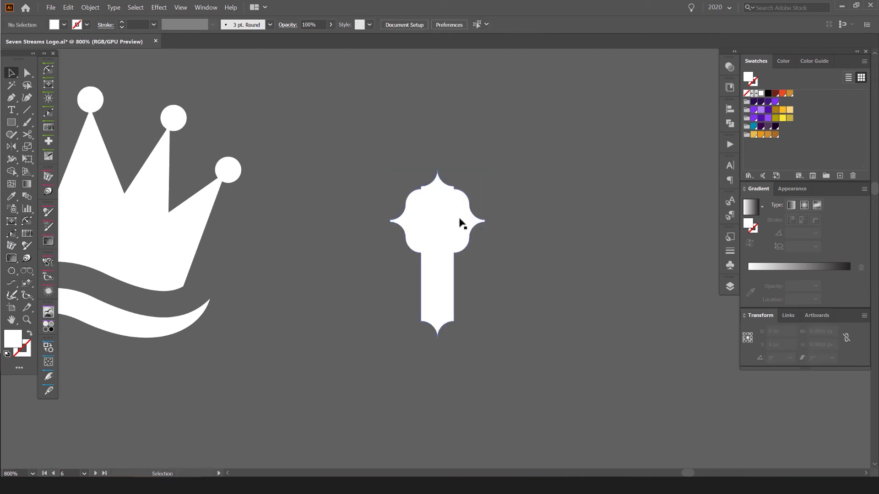
pyautogui.scroll(1, 437, 214)
pyautogui.hotkey('ctrl', 'z')
pyautogui.hotkey('ctrl', 'z')
# Step: Apply small chamfered corners to the whole cross with the Dynamic Corners tool
pyautogui.click(45, 70)
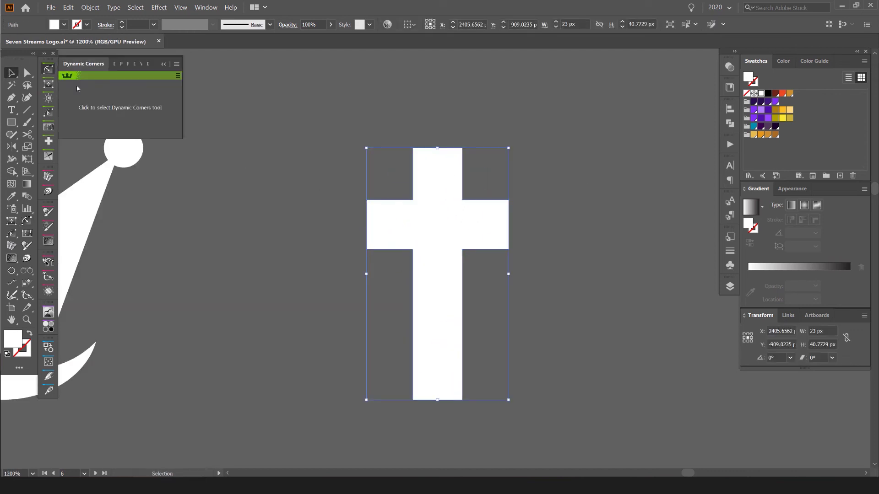
pyautogui.click(89, 99)
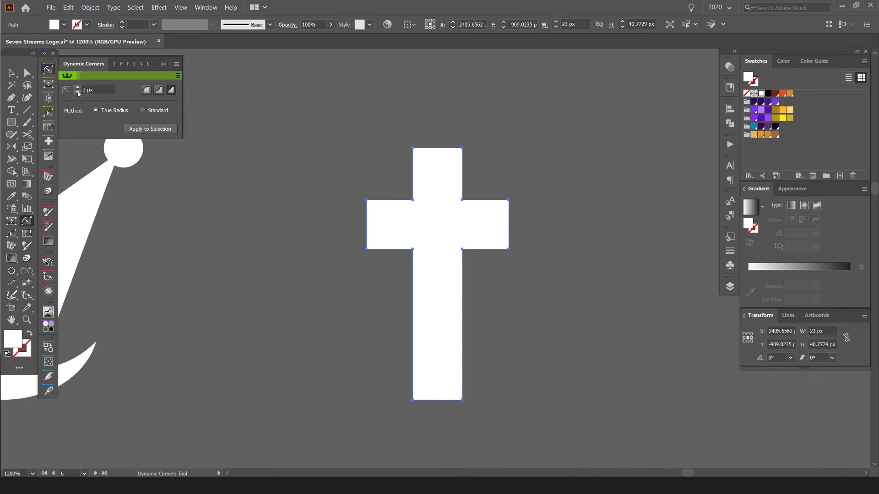
pyautogui.click(158, 132)
pyautogui.press('v')
pyautogui.click(497, 172)
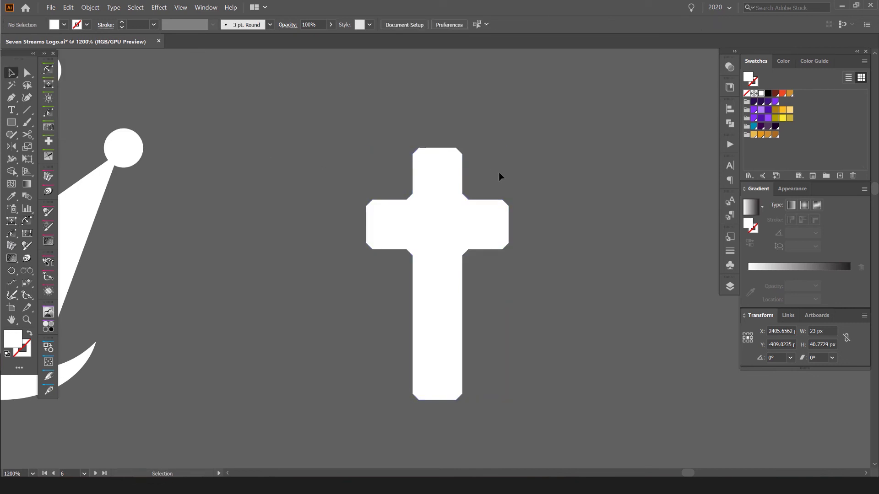
# Step: Check the chamfered corners up close, place the cross over the middle of the white crown and fill it golden yellow
pyautogui.scroll(-2, 498, 172)
pyautogui.scroll(3, 497, 189)
pyautogui.click(480, 220)
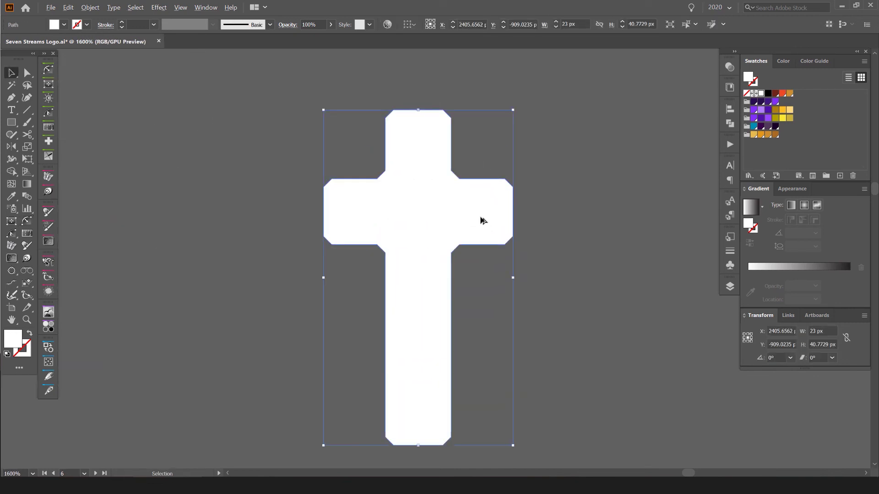
pyautogui.scroll(1, 484, 219)
pyautogui.scroll(2, 455, 84)
pyautogui.scroll(-4, 414, 57)
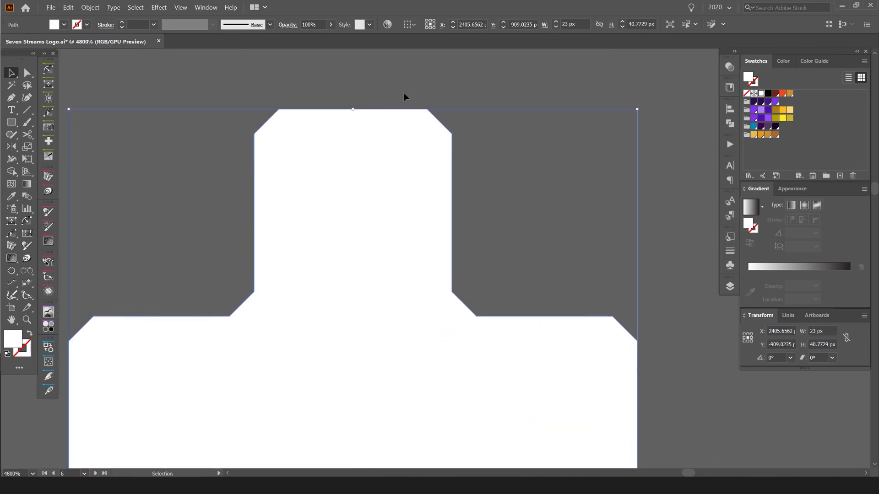
pyautogui.scroll(-3, 448, 213)
pyautogui.moveTo(515, 227); pyautogui.dragTo(343, 201)
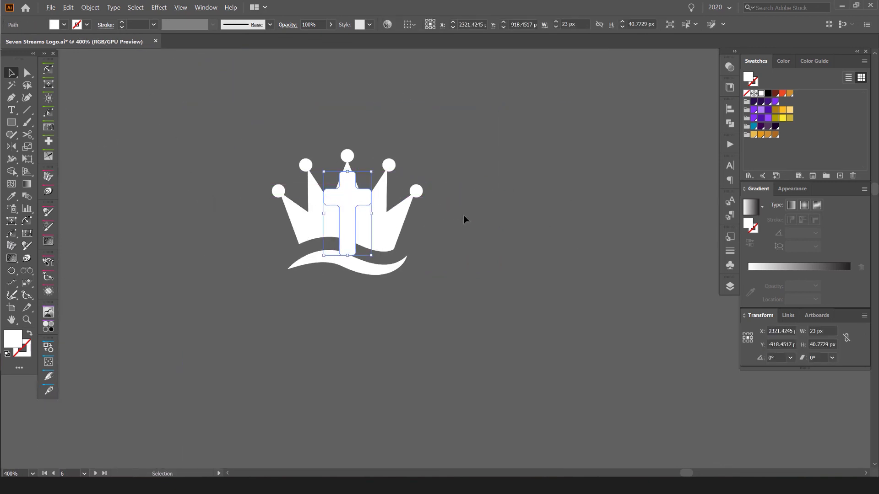
pyautogui.click(785, 112)
# Step: Scale the yellow cross down to about 10.5 × 18.7 px, with its foot overlapping the crown's wavy lower edge
pyautogui.scroll(2, 390, 173)
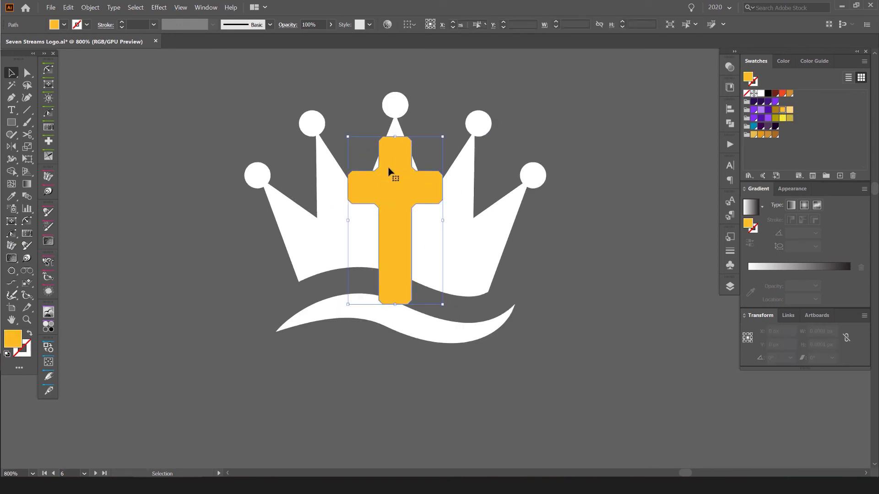
pyautogui.moveTo(395, 136); pyautogui.dragTo(395, 224)
pyautogui.moveTo(395, 212); pyautogui.dragTo(394, 111)
pyautogui.hotkey('ctrl', 'z')
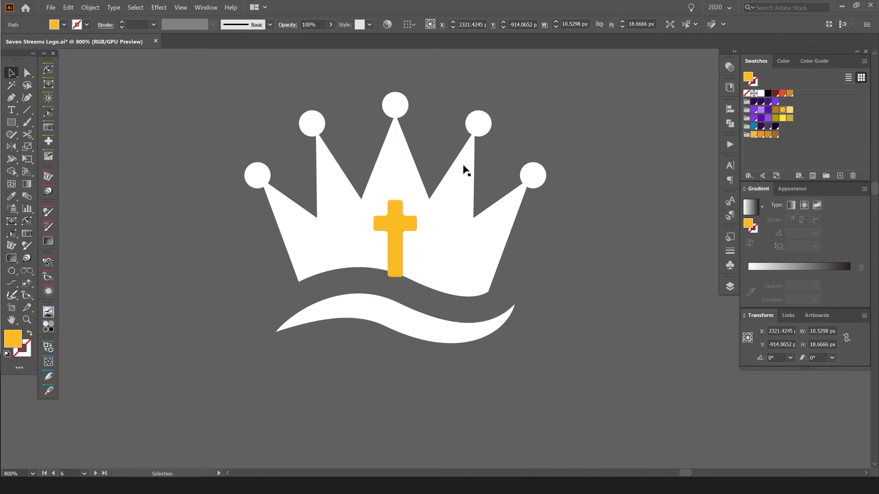
# Step: Select the crown together with the yellow cross and cut the cross shape out of the crown with Shape Builder
pyautogui.hotkey('ctrl', 'shift', 'a')
pyautogui.click(401, 222)
pyautogui.hotkey('ctrl', 'a')
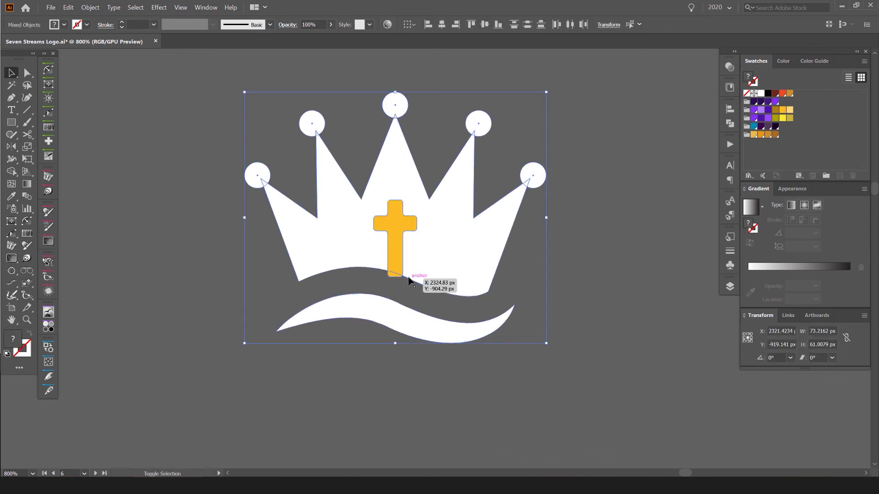
pyautogui.scroll(2, 357, 307)
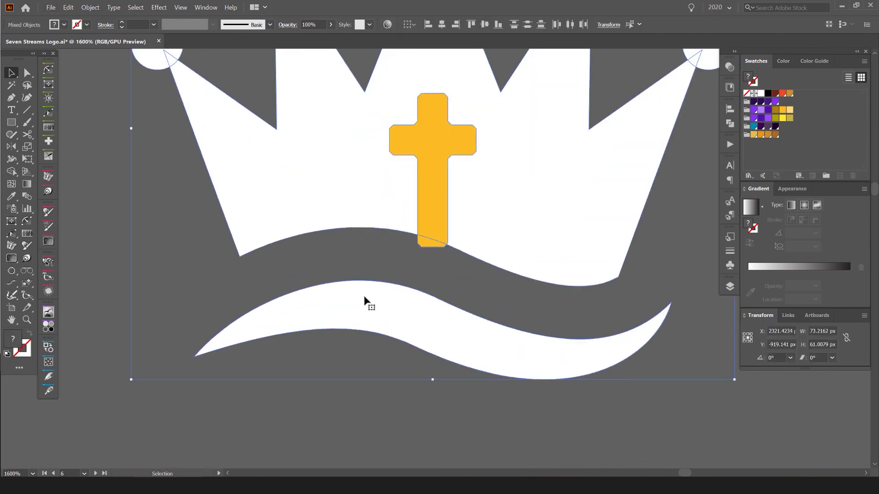
pyautogui.moveTo(335, 275); pyautogui.dragTo(307, 306)
pyautogui.hotkey('shift', 'm')
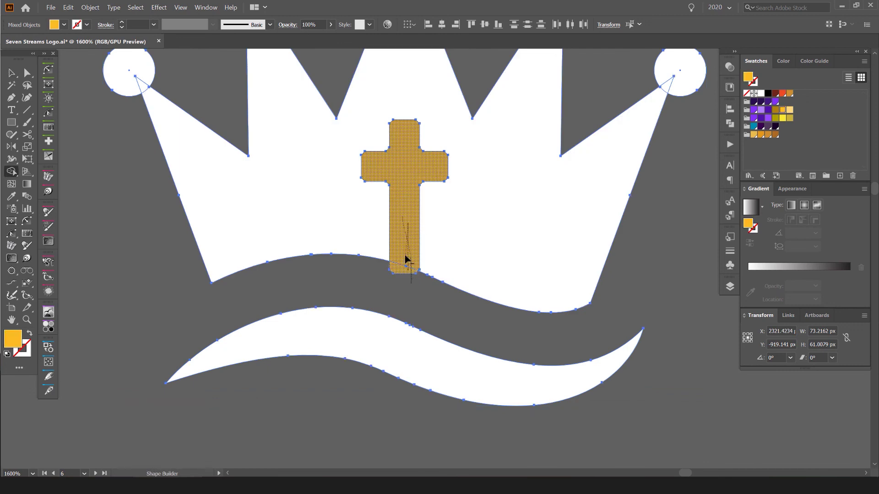
pyautogui.moveTo(405, 255); pyautogui.dragTo(405, 243)
pyautogui.hotkey('alt', 'v')
pyautogui.press('Escape')
pyautogui.press('v')
pyautogui.click(701, 281)
pyautogui.scroll(-2, 701, 281)
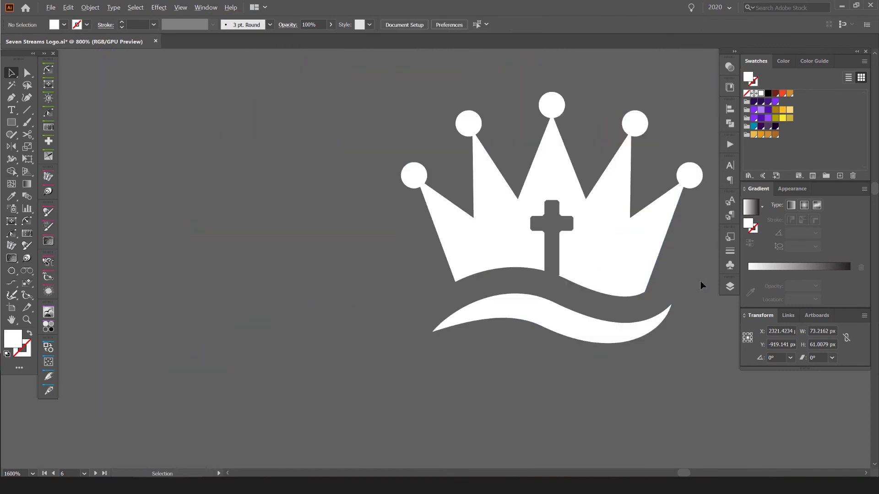
# Step: Try a dark red fill on the crown with the cross cut-out
pyautogui.moveTo(701, 281); pyautogui.dragTo(608, 272)
pyautogui.moveTo(533, 226); pyautogui.dragTo(429, 164)
pyautogui.hotkey('ctrl', 'z')
pyautogui.scroll(-4, 482, 183)
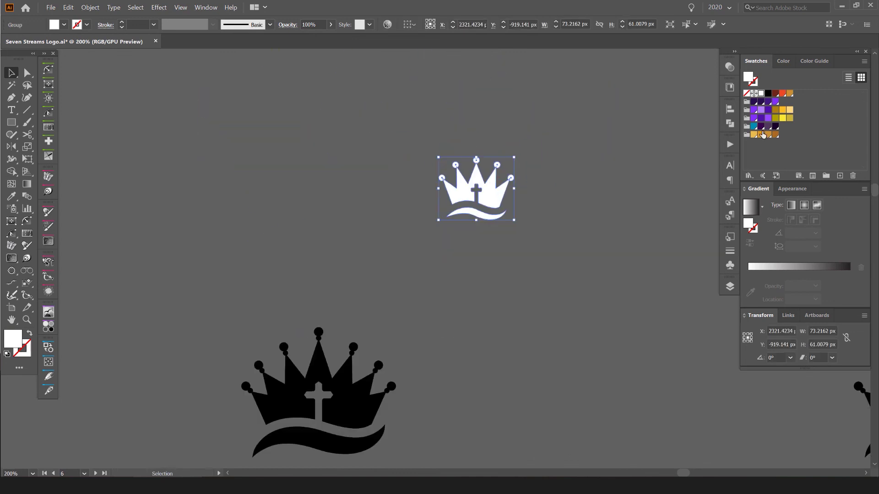
pyautogui.click(776, 93)
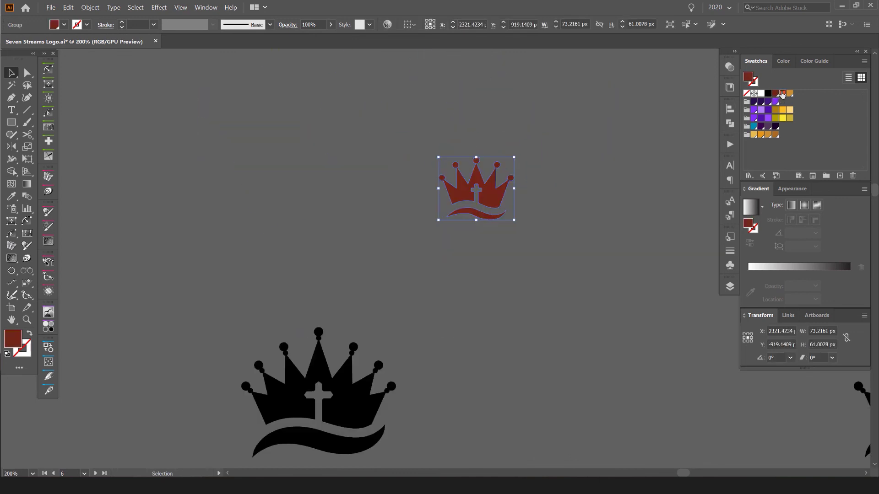
pyautogui.scroll(1, 553, 137)
pyautogui.press('a')
# Step: Open the Pathfinder options for the white cross crown and view its tips and circles up close
pyautogui.click(730, 109)
pyautogui.press('v')
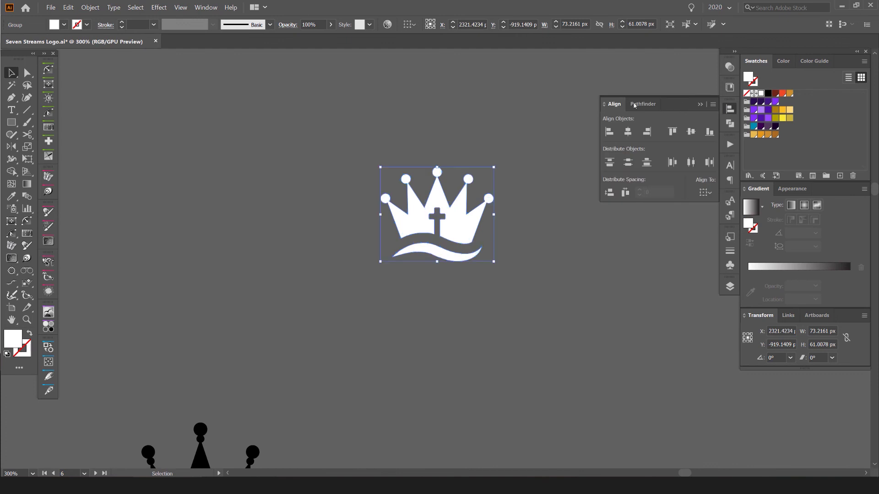
pyautogui.click(644, 104)
pyautogui.scroll(3, 470, 164)
pyautogui.click(485, 169)
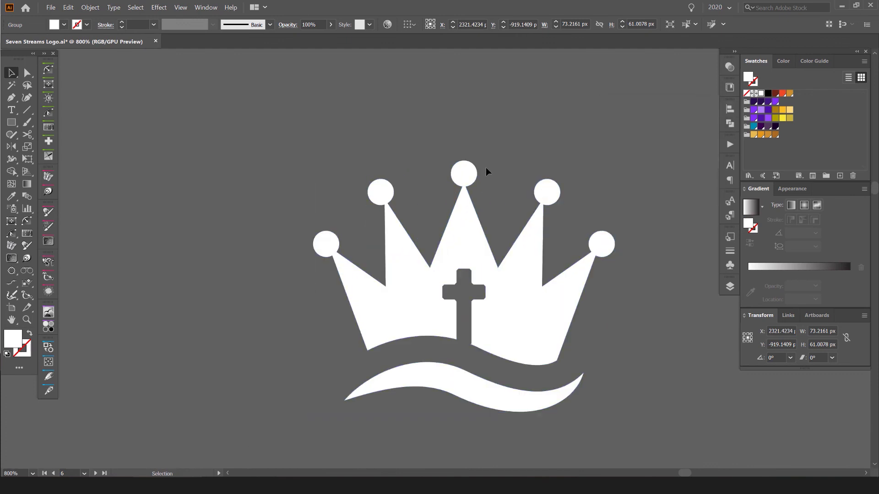
# Step: Try a bright purple fill on the white crown with the cross cut-out
pyautogui.click(463, 172)
pyautogui.moveTo(443, 156); pyautogui.dragTo(388, 86)
pyautogui.scroll(-1, 398, 110)
pyautogui.press('a')
pyautogui.moveTo(600, 112); pyautogui.dragTo(642, 154)
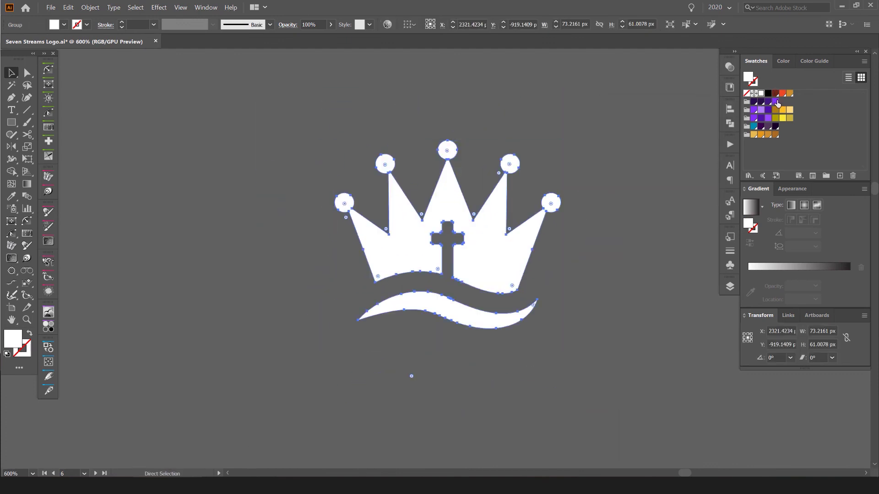
pyautogui.click(777, 101)
pyautogui.hotkey('ctrl', 'z')
# Step: Draw a rectangle of about 266 × 180 px around the white crown, fill it with yellow-orange (R=251 G=188 B=36) and send it to the back
pyautogui.scroll(-3, 614, 122)
pyautogui.press('m')
pyautogui.moveTo(421, 78); pyautogui.dragTo(695, 264)
pyautogui.click(784, 111)
pyautogui.hotkey('ctrl', 'shift', '[')
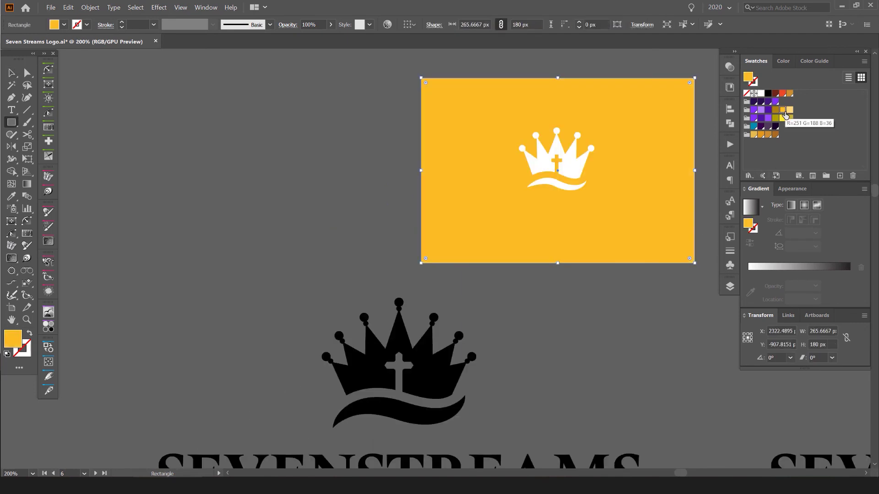
pyautogui.hotkey('ctrl', 'shift', 'a')
# Step: Move the white cross crown down about 7.5 px, closer to the centre of the yellow-orange rectangle
pyautogui.moveTo(558, 137); pyautogui.dragTo(505, 150)
pyautogui.scroll(1, 506, 151)
pyautogui.press('v')
pyautogui.moveTo(524, 200); pyautogui.dragTo(525, 212)
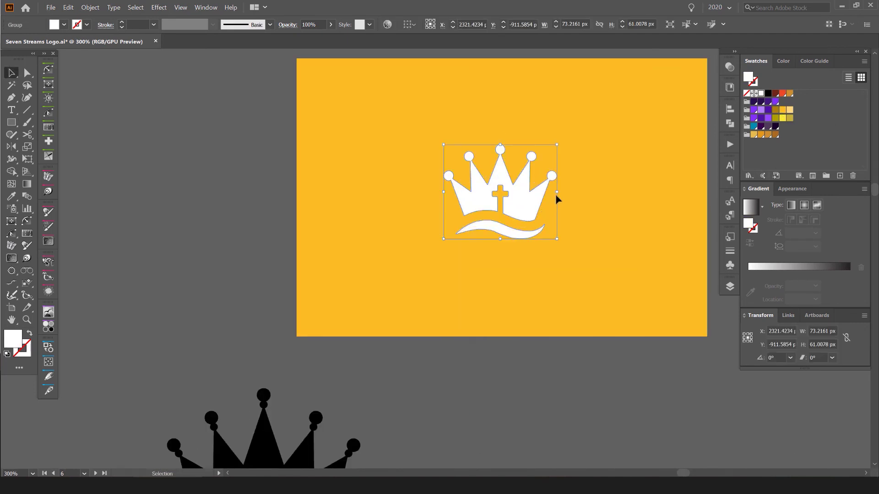
pyautogui.moveTo(638, 166); pyautogui.dragTo(541, 190)
pyautogui.scroll(2, 435, 212)
pyautogui.hotkey('ctrl', 'shift', 'a')
# Step: Survey the row of presentation artboards, from the icon and photo mockups back to the primary logo and black-background variations
pyautogui.scroll(-8, 494, 215)
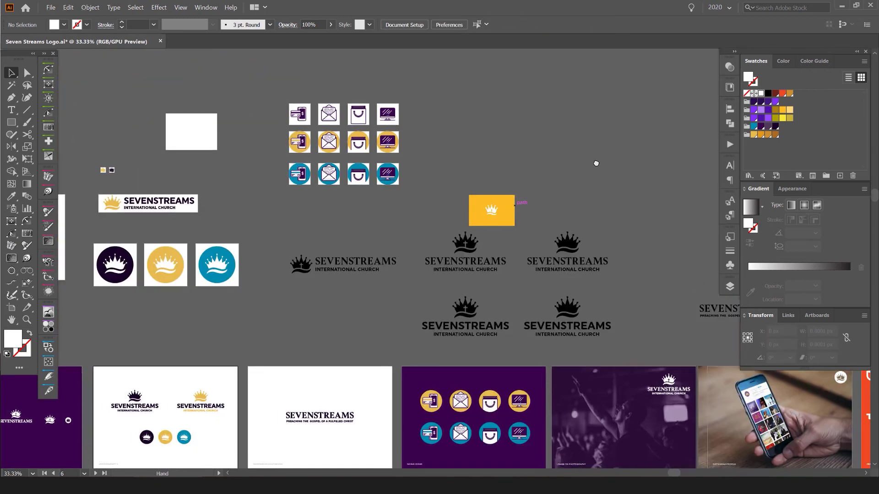
pyautogui.hotkey('alt', 'space')
pyautogui.moveTo(586, 171); pyautogui.dragTo(564, 126)
pyautogui.moveTo(346, 242); pyautogui.dragTo(520, 215)
pyautogui.moveTo(292, 239); pyautogui.dragTo(513, 173)
pyautogui.scroll(-2, 411, 196)
pyautogui.scroll(2, 233, 219)
pyautogui.moveTo(234, 219); pyautogui.dragTo(355, 197)
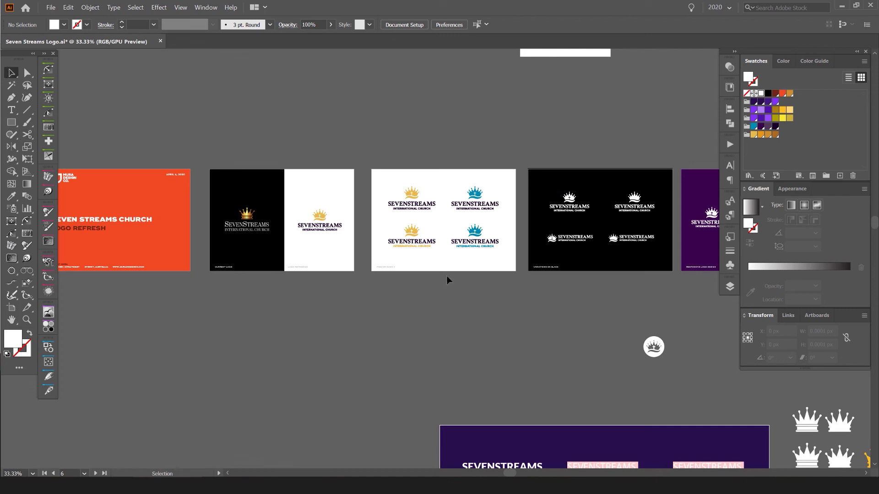
pyautogui.scroll(1, 274, 222)
pyautogui.scroll(-1, 274, 222)
# Step: Examine the wordmark font trials, early crown drafts, sketch photos and cross crown variants below the artboards
pyautogui.moveTo(641, 380); pyautogui.dragTo(258, 156)
pyautogui.moveTo(478, 290); pyautogui.dragTo(368, 190)
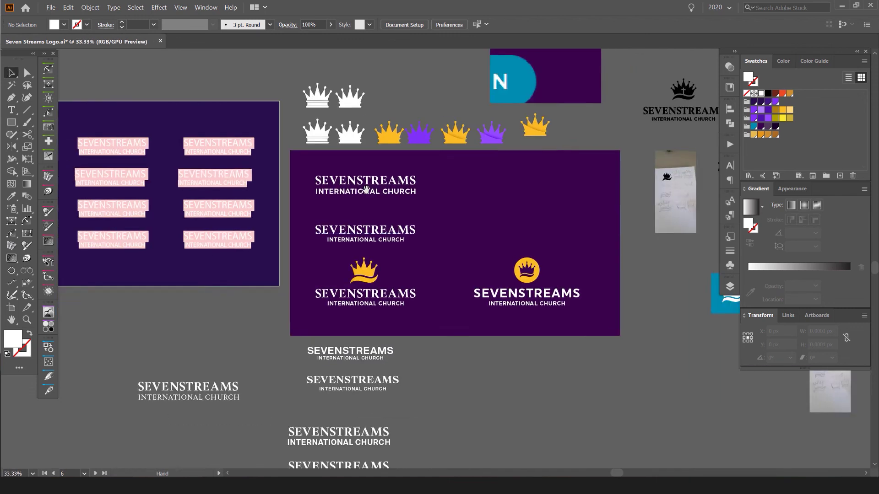
pyautogui.scroll(-1, 368, 190)
pyautogui.moveTo(552, 335); pyautogui.dragTo(311, 365)
pyautogui.moveTo(655, 212); pyautogui.dragTo(523, 189)
pyautogui.scroll(2, 521, 211)
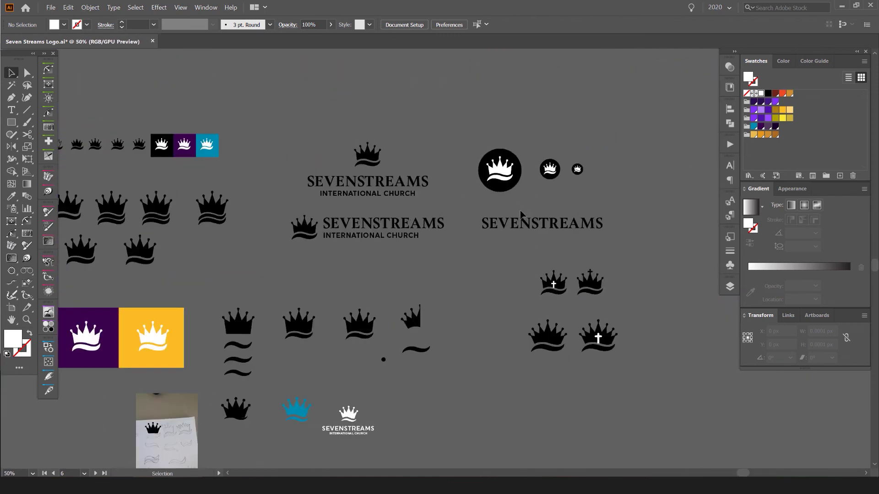
pyautogui.moveTo(351, 249); pyautogui.dragTo(569, 183)
pyautogui.scroll(1, 405, 339)
pyautogui.scroll(-2, 407, 342)
pyautogui.moveTo(317, 181); pyautogui.dragTo(536, 334)
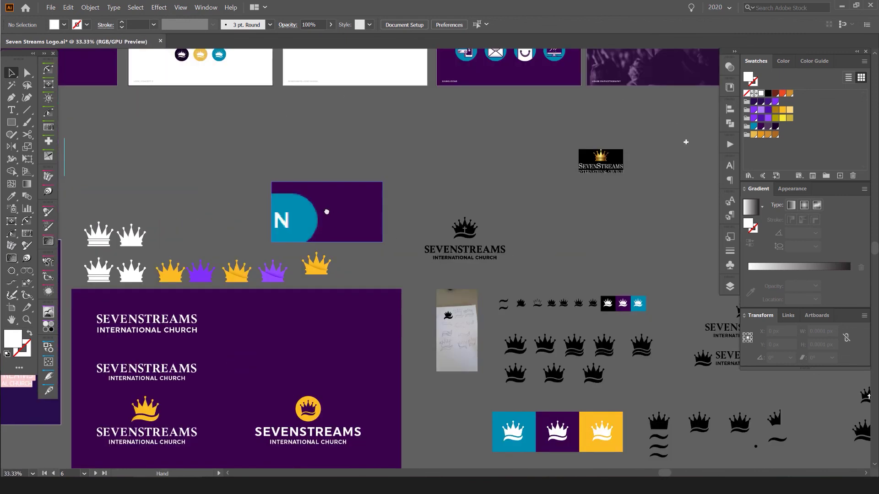
# Step: View the original gold-crown logo and the refreshed logo side by side up close with the panels hidden
pyautogui.moveTo(325, 211); pyautogui.dragTo(632, 323)
pyautogui.moveTo(293, 192); pyautogui.dragTo(529, 280)
pyautogui.scroll(3, 118, 208)
pyautogui.scroll(3, 353, 206)
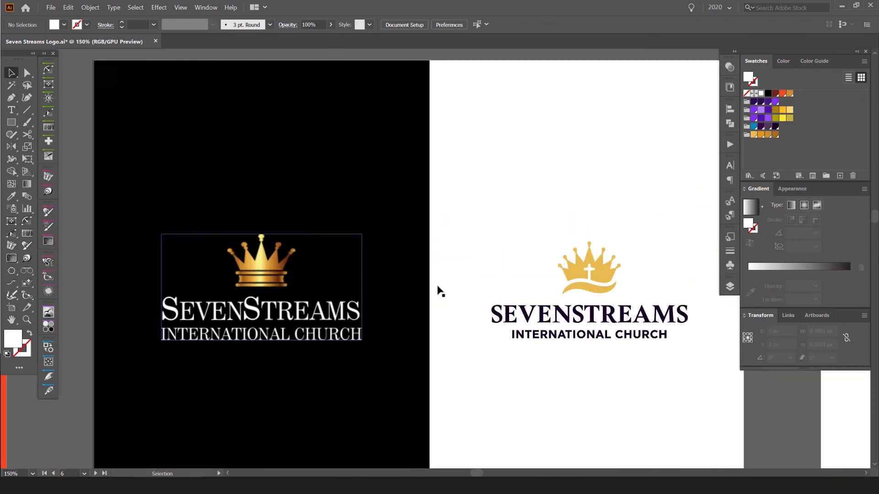
pyautogui.press('Tab')
pyautogui.scroll(1, 242, 224)
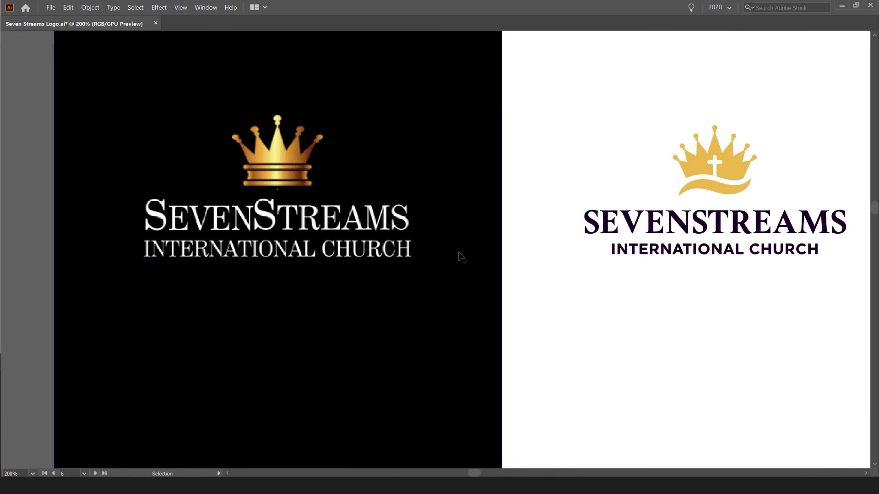
pyautogui.moveTo(526, 182); pyautogui.dragTo(458, 225)
# Step: Move the original gold-crown logo onto the white half of the artboard, directly beneath the refreshed logo
pyautogui.click(248, 228)
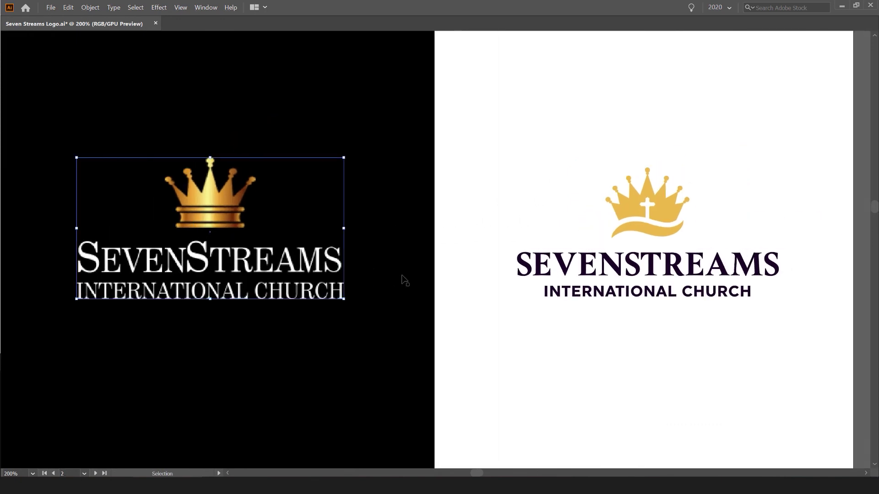
pyautogui.scroll(-2, 402, 277)
pyautogui.moveTo(345, 261); pyautogui.dragTo(559, 349)
pyautogui.click(578, 290)
pyautogui.scroll(2, 574, 287)
pyautogui.moveTo(576, 289); pyautogui.dragTo(555, 248)
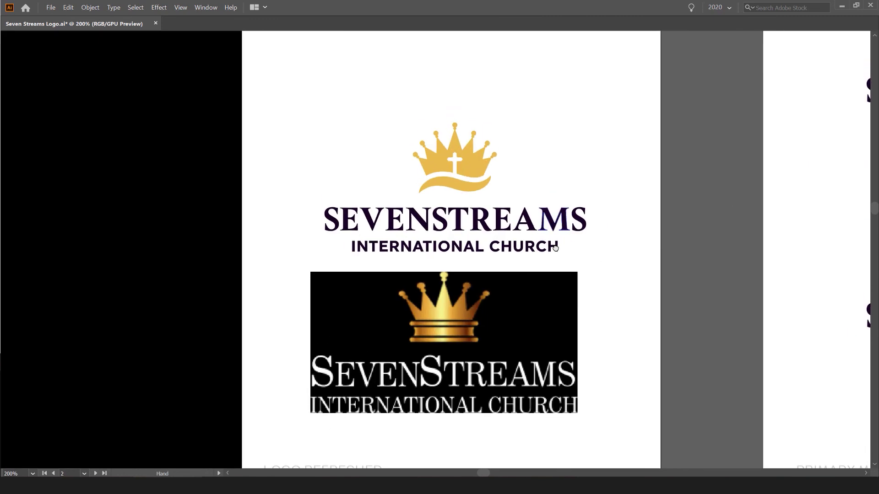
# Step: Undo the repositioning of the original gold-crown logo and bring the whole row of artboards into view
pyautogui.hotkey('ctrl', 'z')
pyautogui.hotkey('ctrl', 'z')
pyautogui.hotkey('ctrl', 'z')
pyautogui.scroll(-5, 555, 247)
pyautogui.hotkey('ctrl', 'z')
pyautogui.moveTo(597, 228); pyautogui.dragTo(565, 206)
pyautogui.scroll(-2, 429, 181)
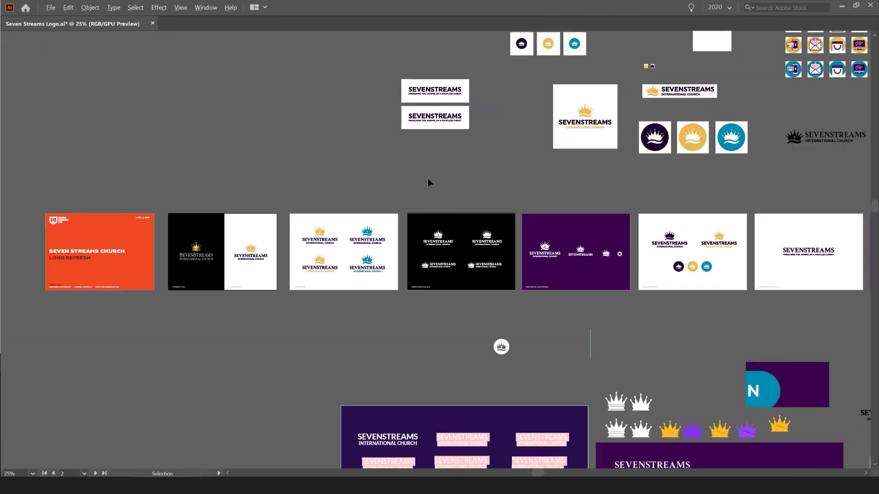